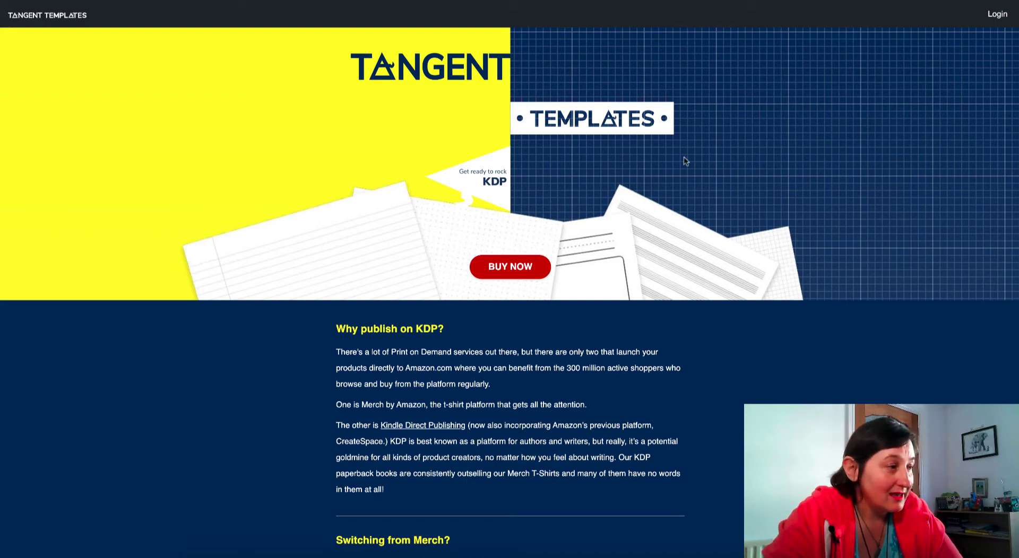
Scroll down the landing page to the 'Why publish on KDP?' and 'Switching from Merch?' sections.
scroll(689, 160, "down", 1)
scroll(689, 160, "down", 1)
scroll(689, 161, "down", 1)
scroll(689, 160, "down", 1)
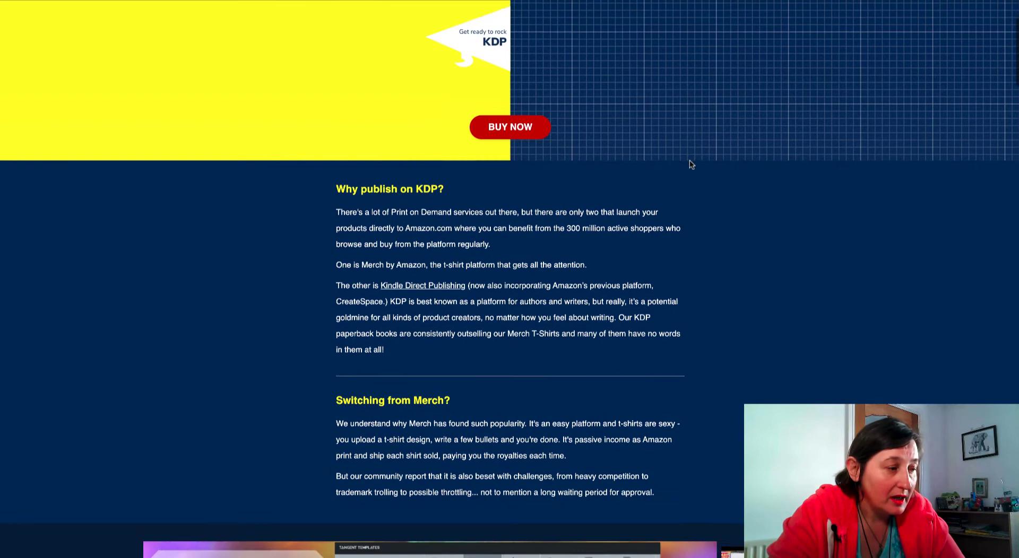
scroll(689, 161, "down", 1)
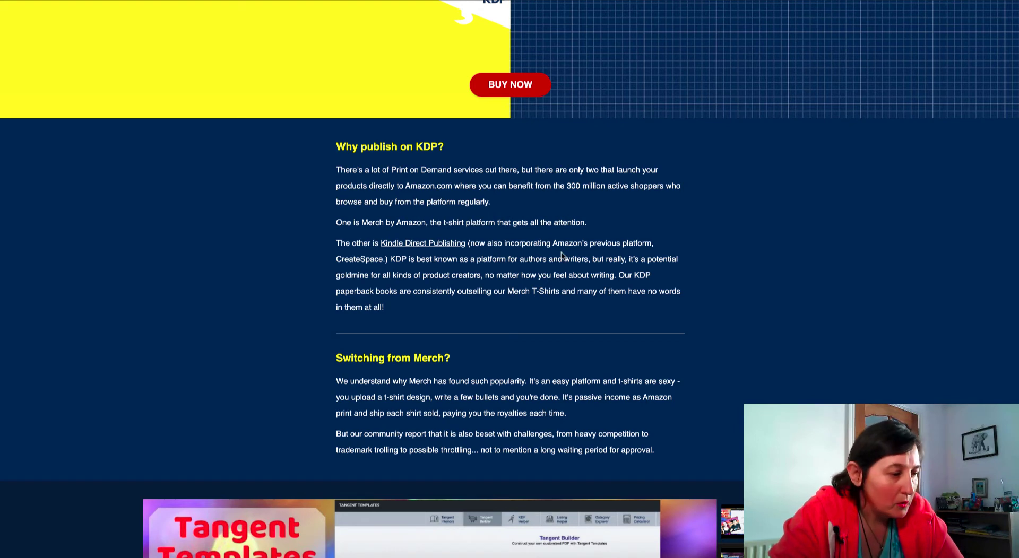
scroll(496, 258, "down", 2)
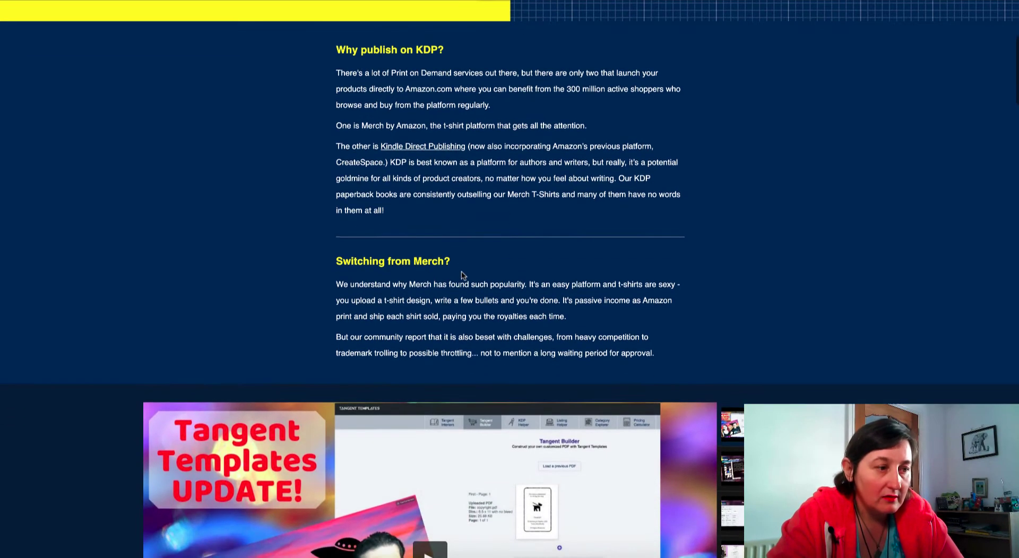
Scroll past the update video and KDP list to the $59 and $200 bundle pricing.
scroll(461, 272, "down", 3)
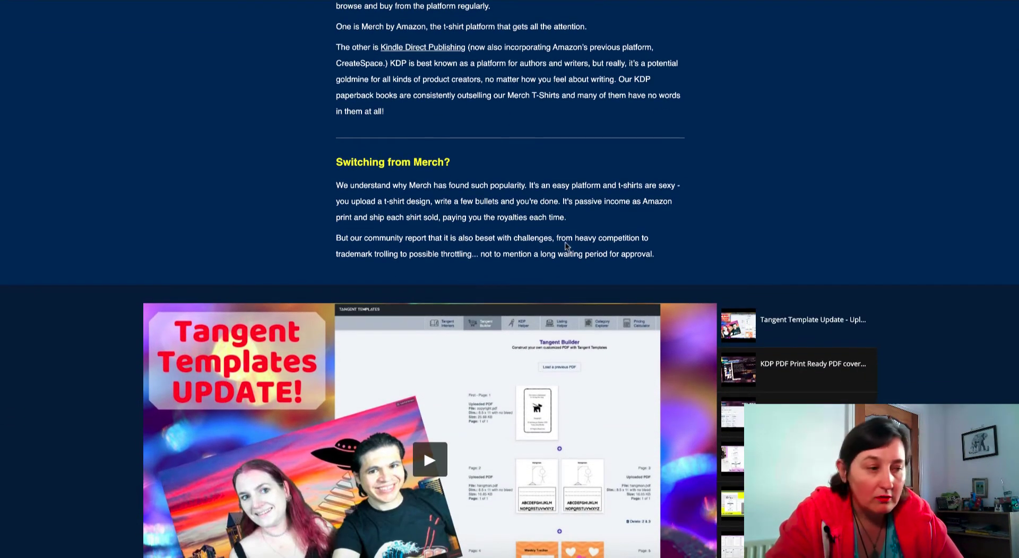
scroll(565, 246, "down", 2)
scroll(565, 245, "down", 2)
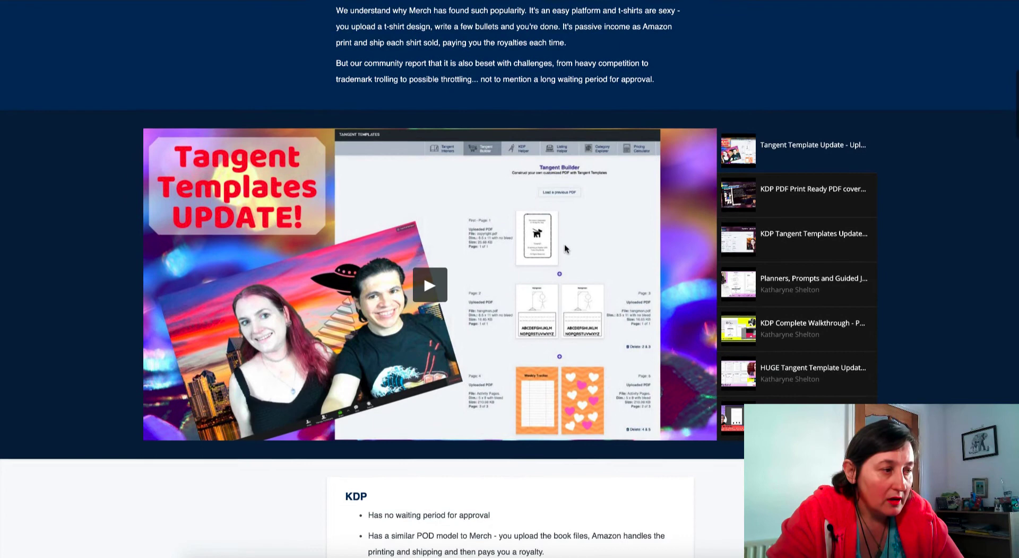
scroll(565, 245, "down", 2)
scroll(565, 245, "down", 3)
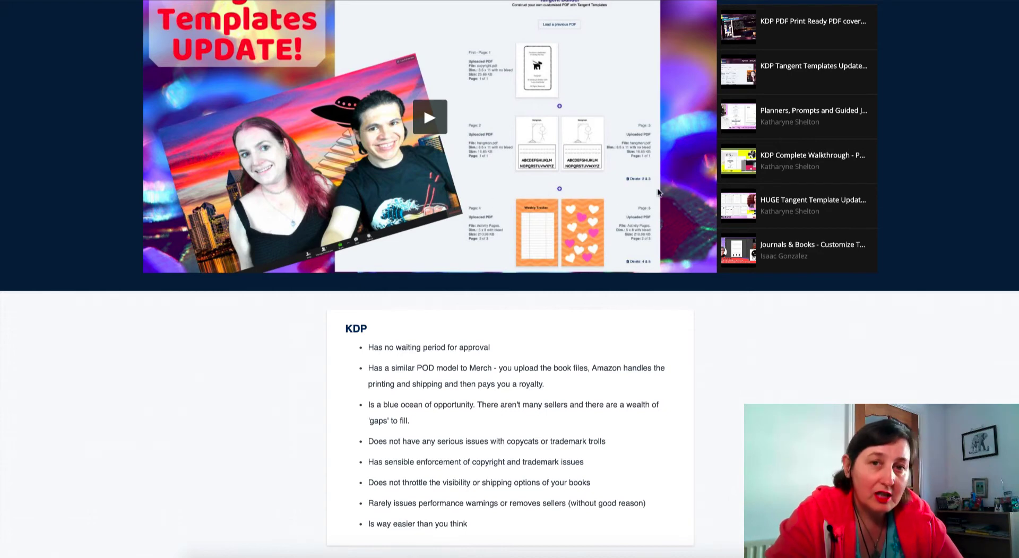
scroll(637, 198, "down", 2)
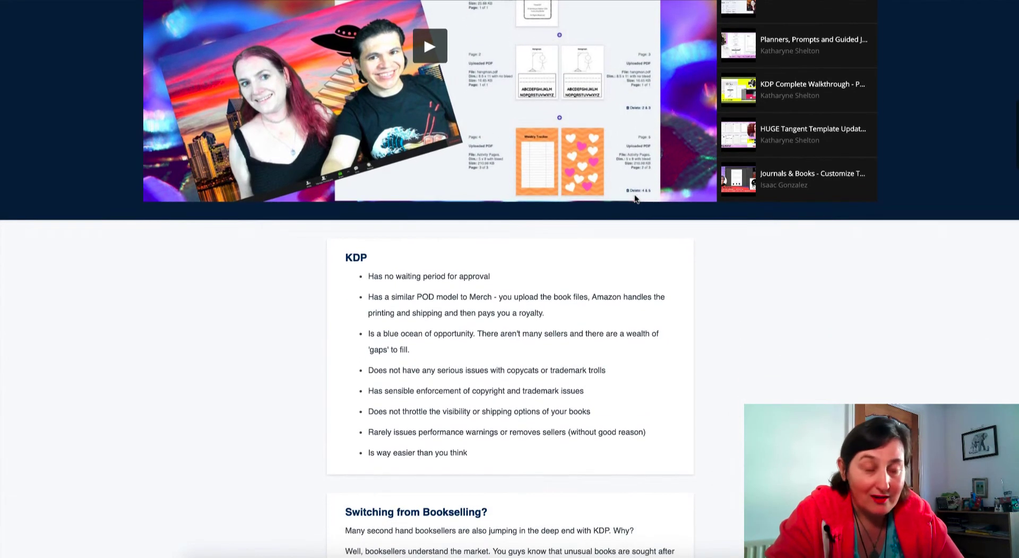
scroll(637, 199, "down", 1)
scroll(637, 198, "down", 1)
scroll(634, 193, "down", 2)
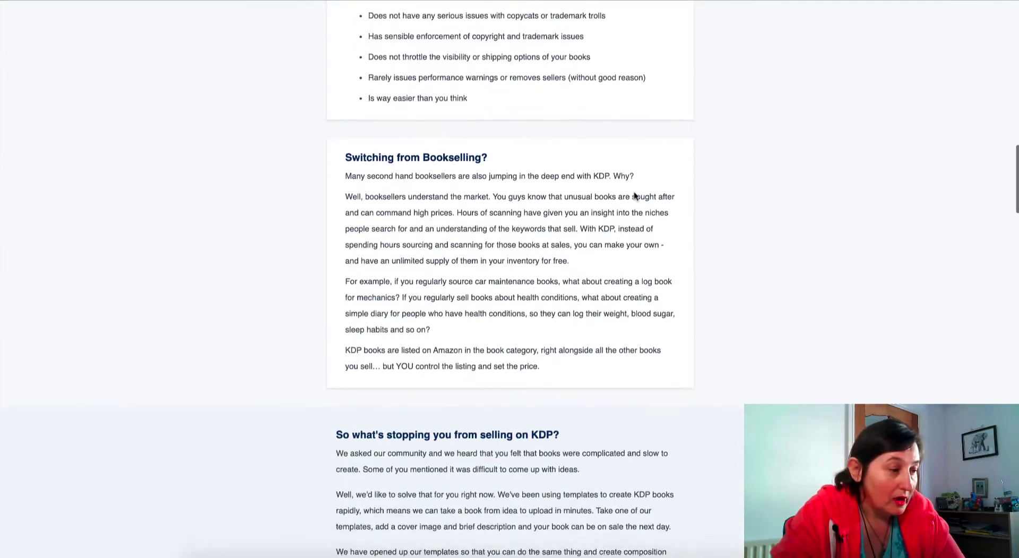
scroll(635, 197, "down", 5)
scroll(635, 197, "down", 9)
scroll(634, 196, "down", 7)
scroll(635, 197, "down", 8)
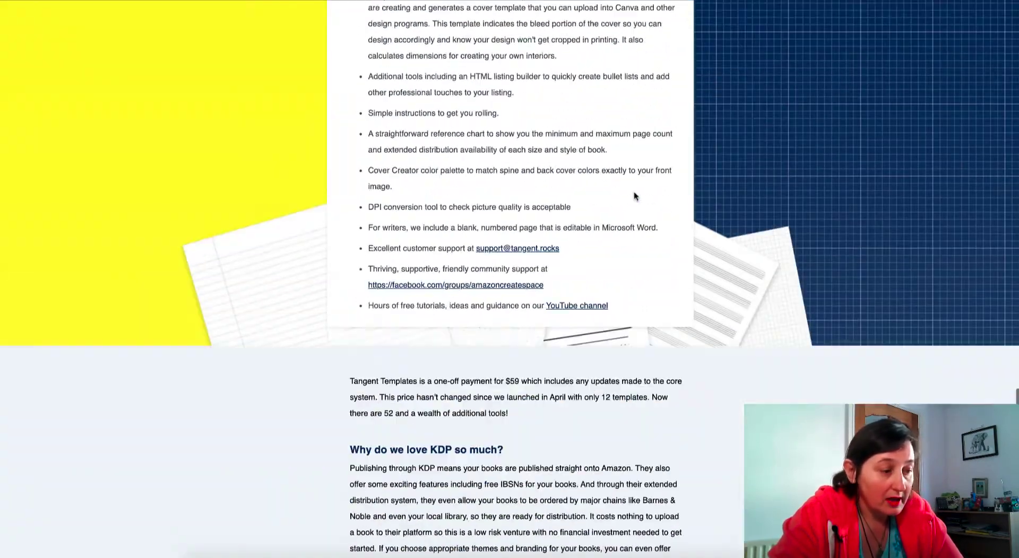
scroll(634, 197, "down", 8)
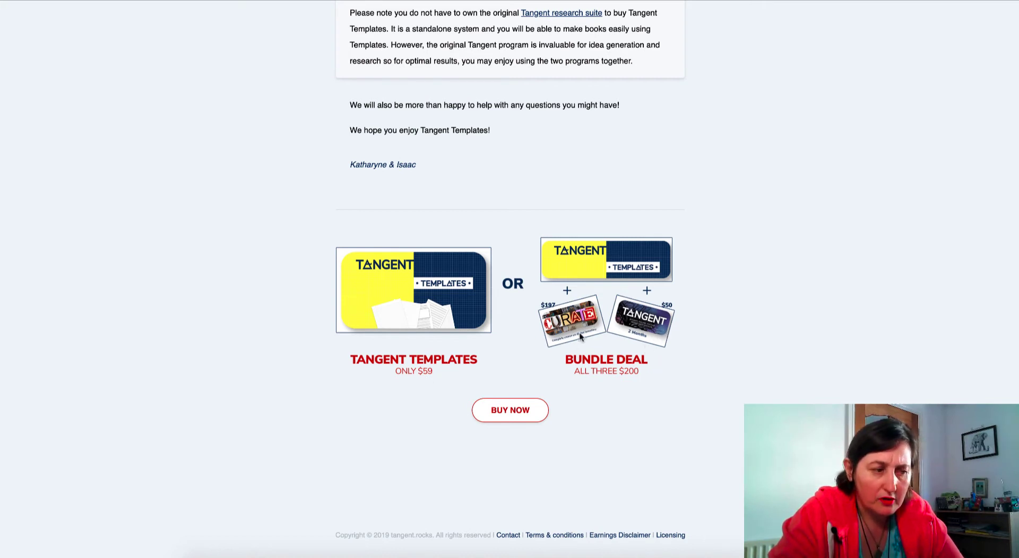
Scroll back up above the pricing to 'Switching from Bookselling?' and 'So what's stopping you from selling on KDP?'.
scroll(597, 327, "up", 1)
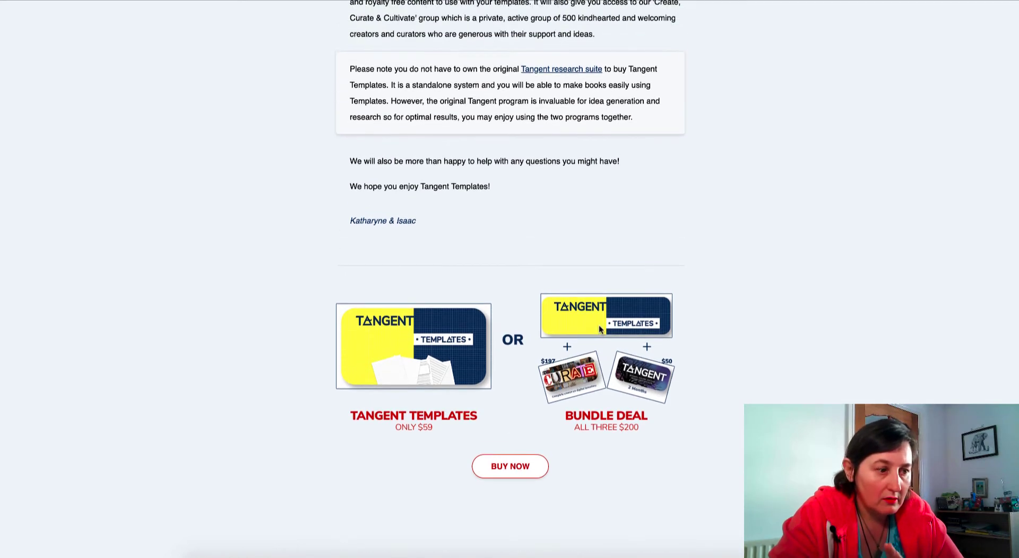
scroll(599, 327, "up", 1)
scroll(597, 324, "up", 2)
scroll(556, 331, "down", 4)
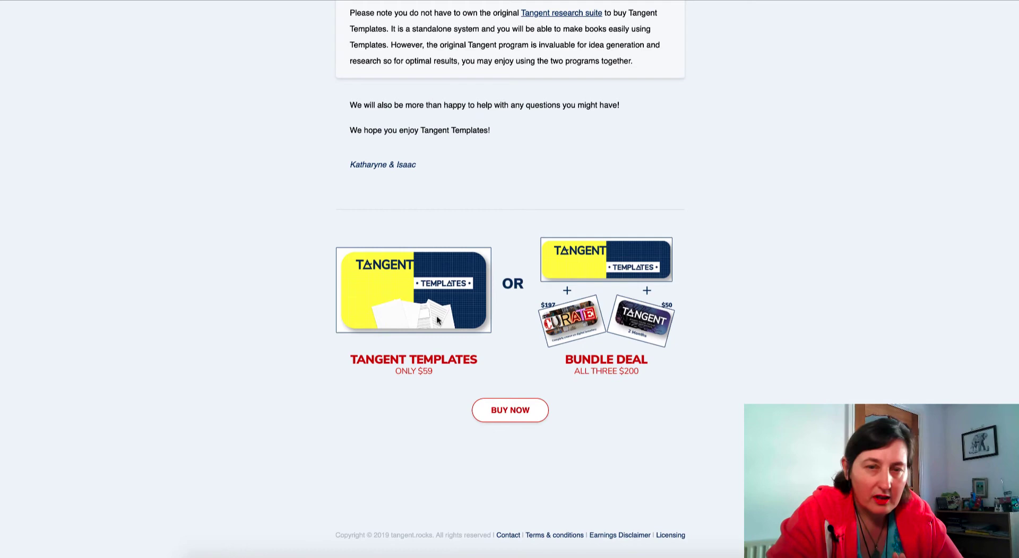
scroll(437, 319, "up", 10)
scroll(437, 318, "up", 10)
scroll(437, 318, "up", 10)
scroll(437, 321, "up", 2)
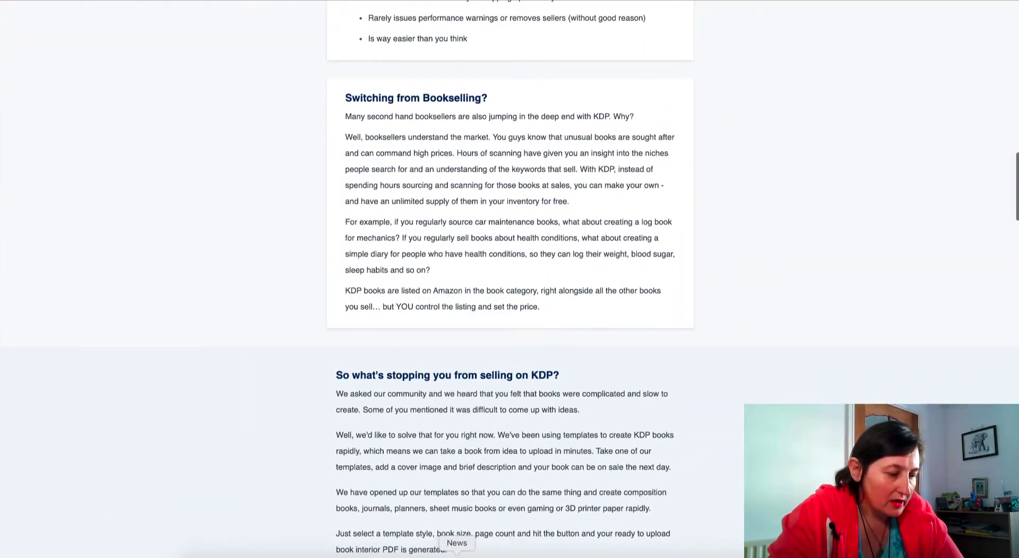
Switch to the other Chrome window showing the Tangent Templates interiors gallery.
right_click(474, 555)
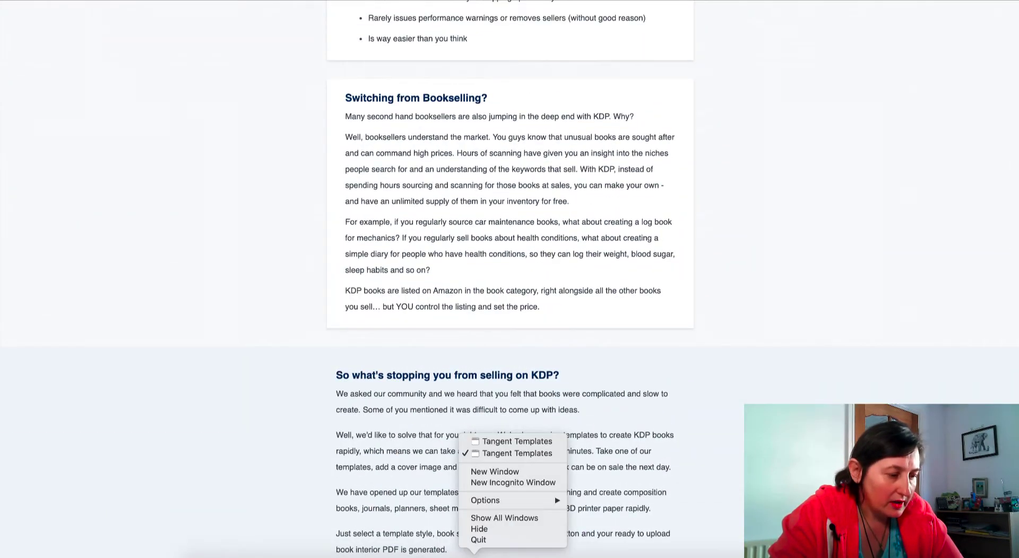
left_click(510, 441)
scroll(432, 155, "up", 3)
scroll(432, 154, "up", 10)
scroll(431, 159, "up", 10)
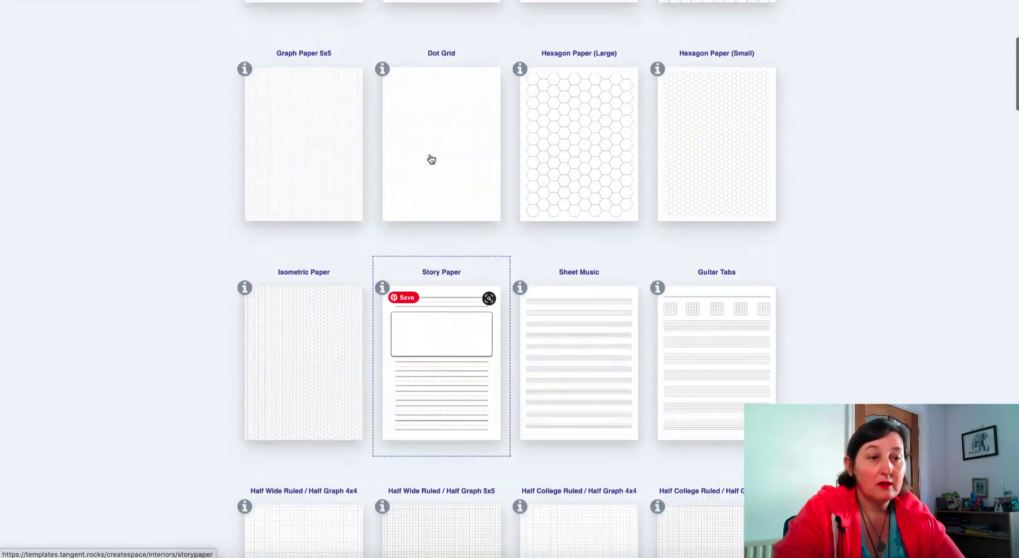
scroll(431, 159, "up", 5)
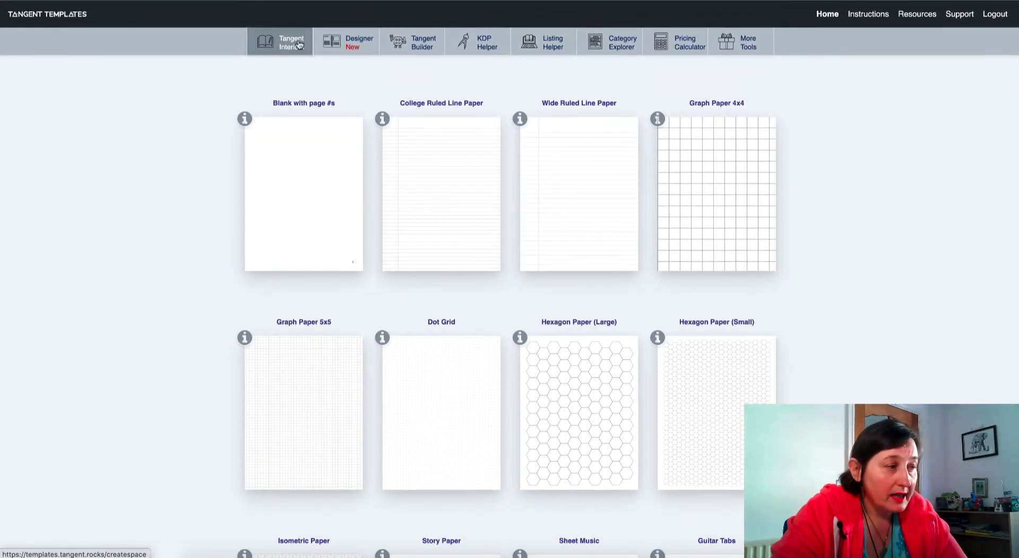
Scroll the gallery down to Paper Games, Lowvember and Dynamic Templates (Prompts, Planners).
scroll(690, 231, "down", 2)
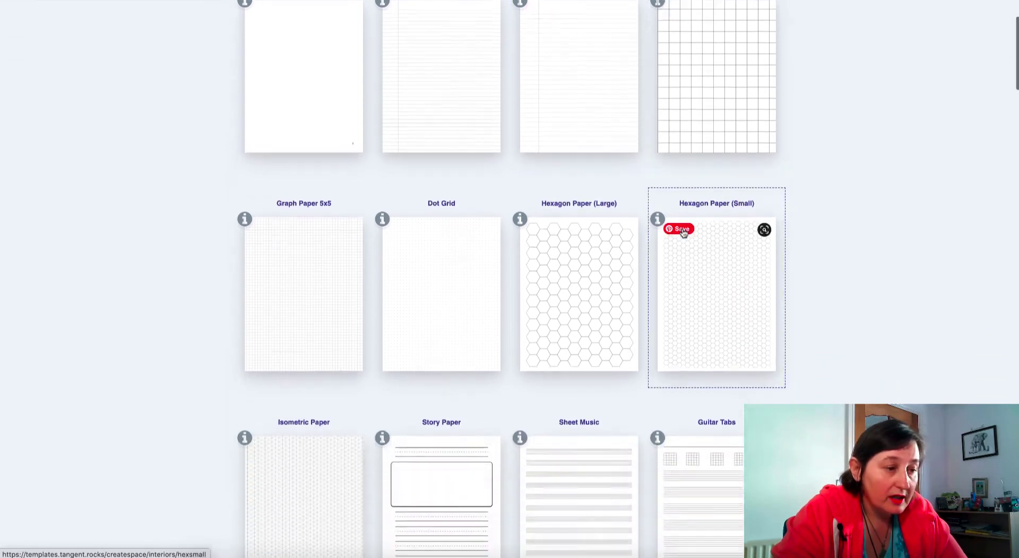
scroll(684, 233, "down", 4)
scroll(684, 232, "down", 5)
scroll(683, 232, "down", 4)
scroll(683, 232, "down", 6)
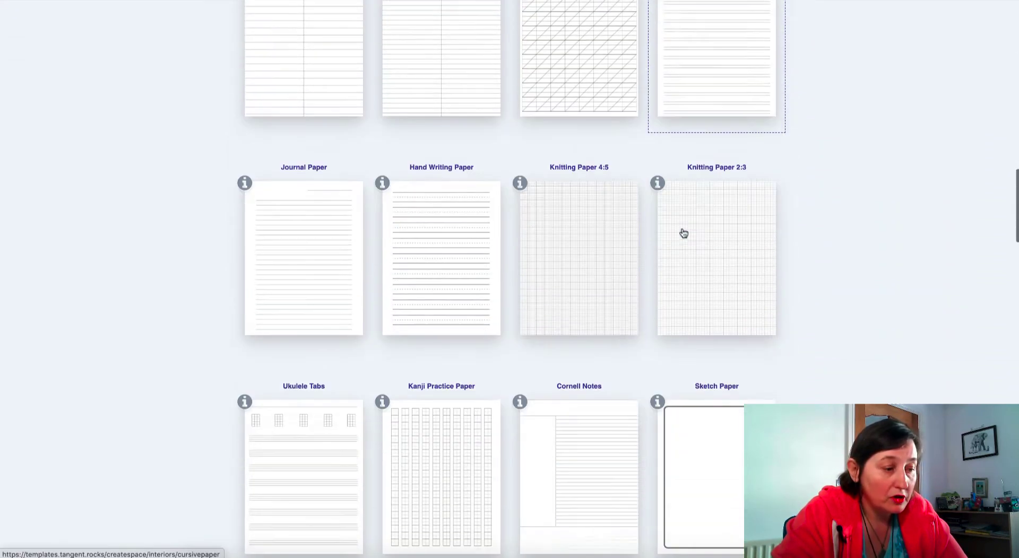
scroll(683, 233, "down", 10)
scroll(759, 202, "down", 1)
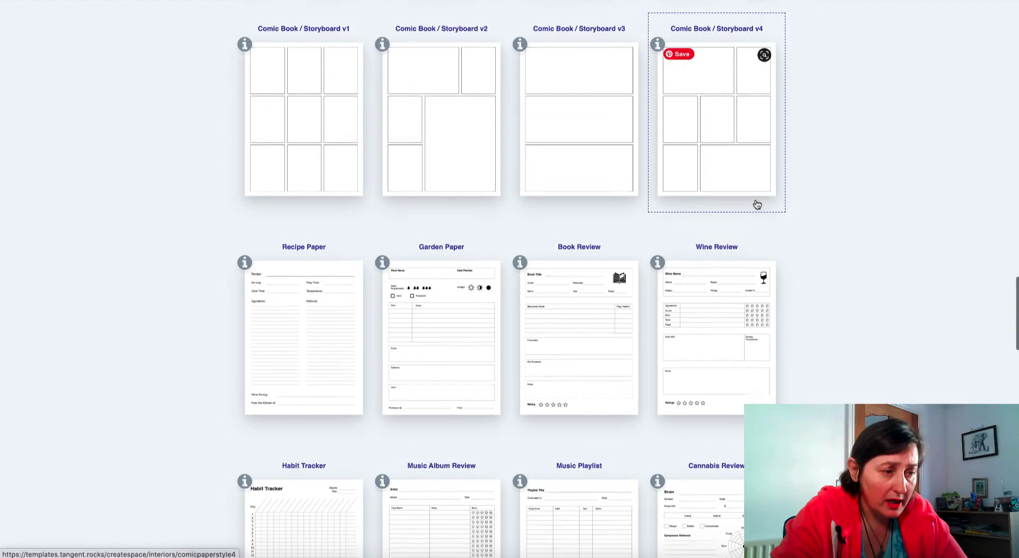
scroll(757, 203, "down", 4)
scroll(757, 203, "down", 2)
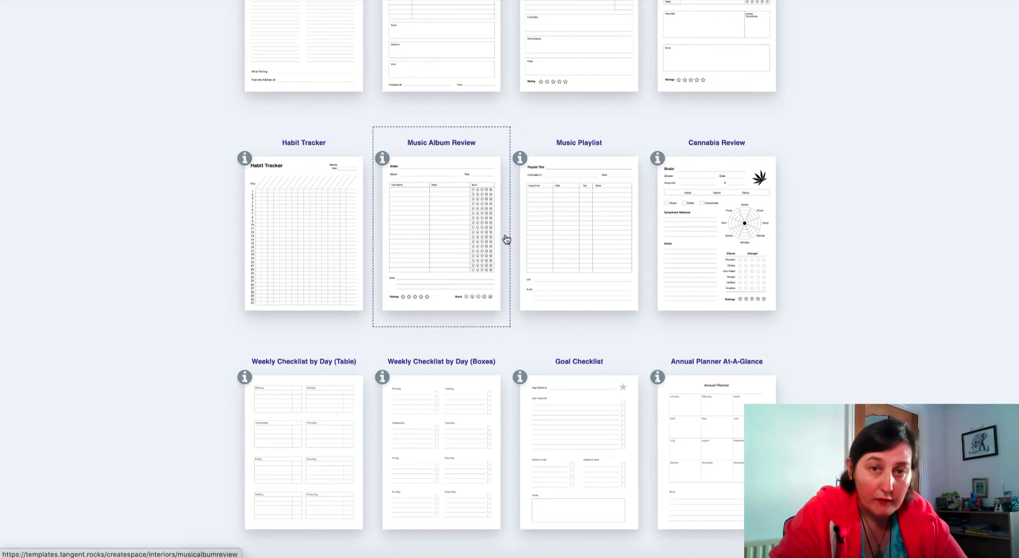
scroll(506, 238, "down", 1)
scroll(506, 233, "down", 1)
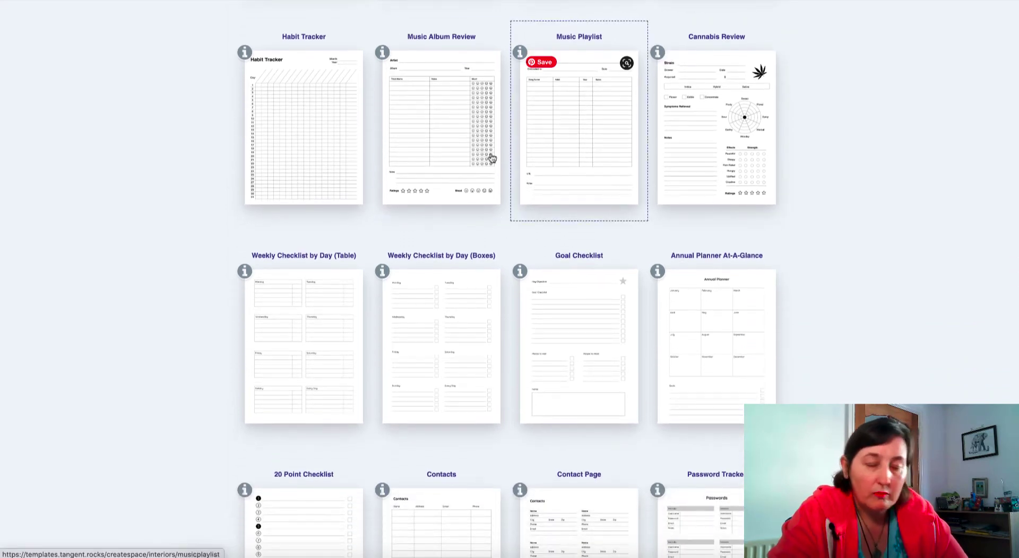
scroll(644, 186, "down", 2)
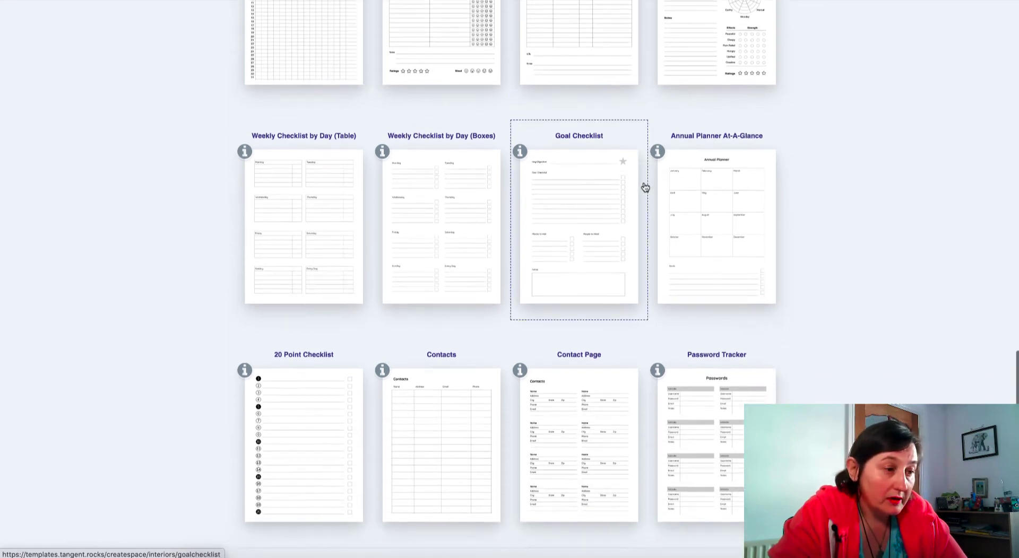
scroll(645, 187, "down", 2)
scroll(644, 188, "down", 6)
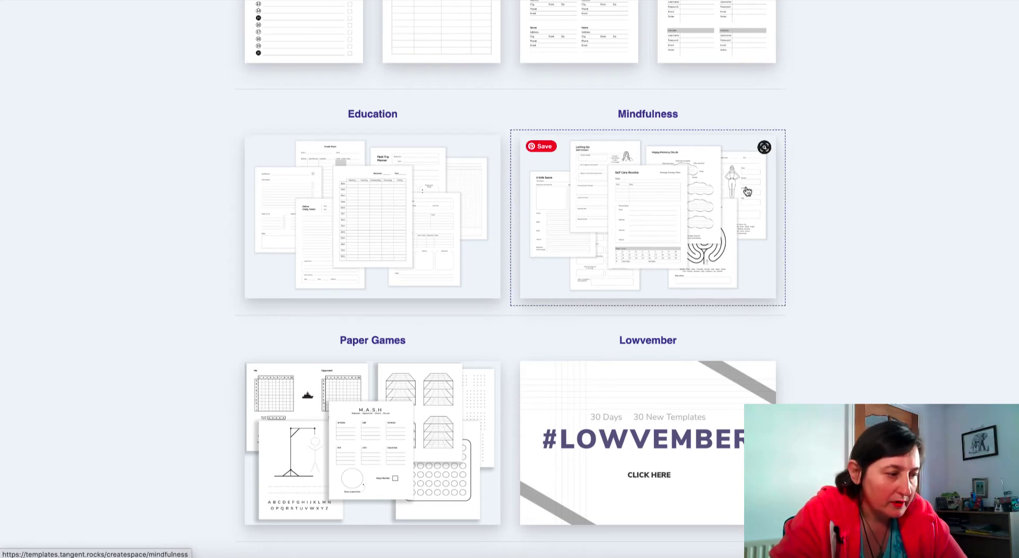
scroll(747, 191, "down", 1)
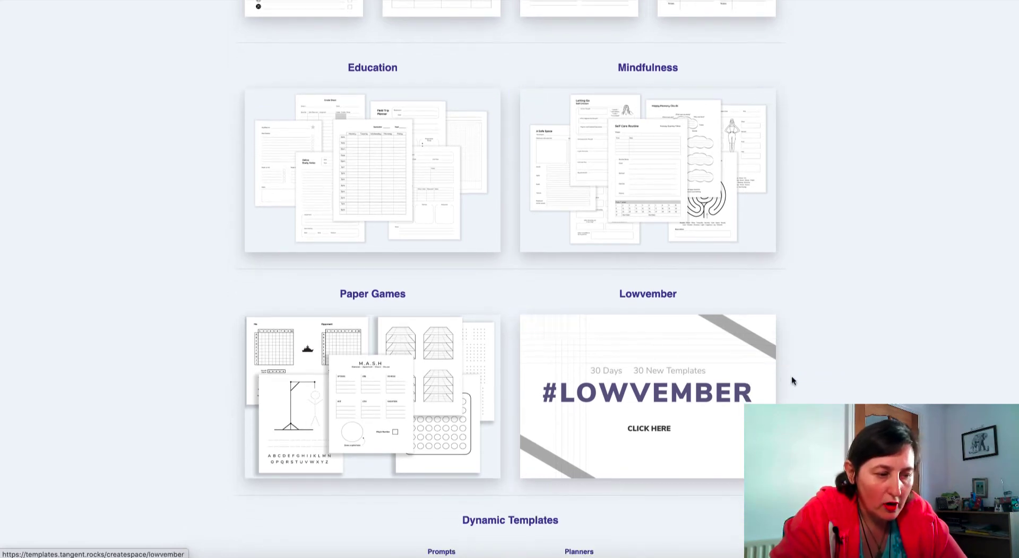
mouse_move(372, 444)
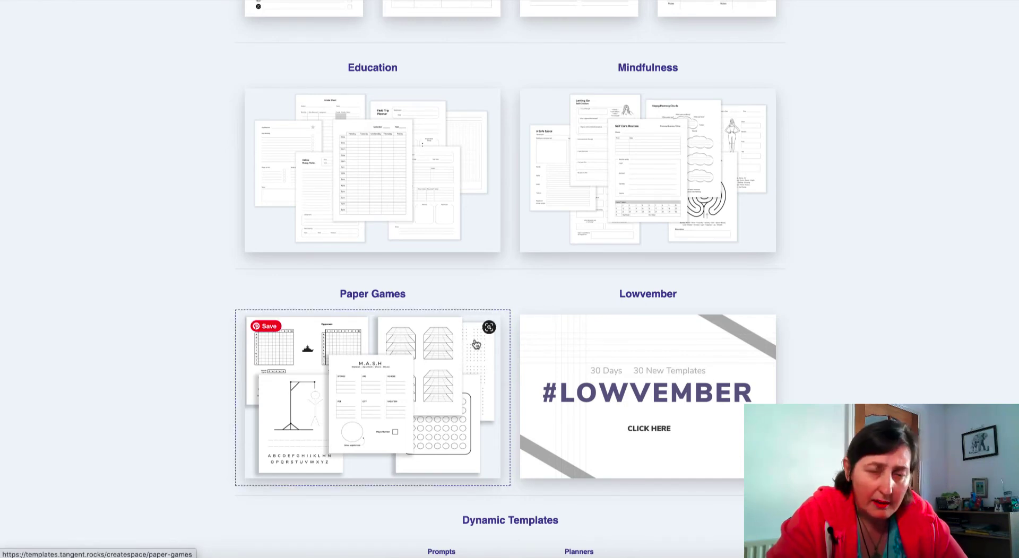
scroll(587, 329, "down", 2)
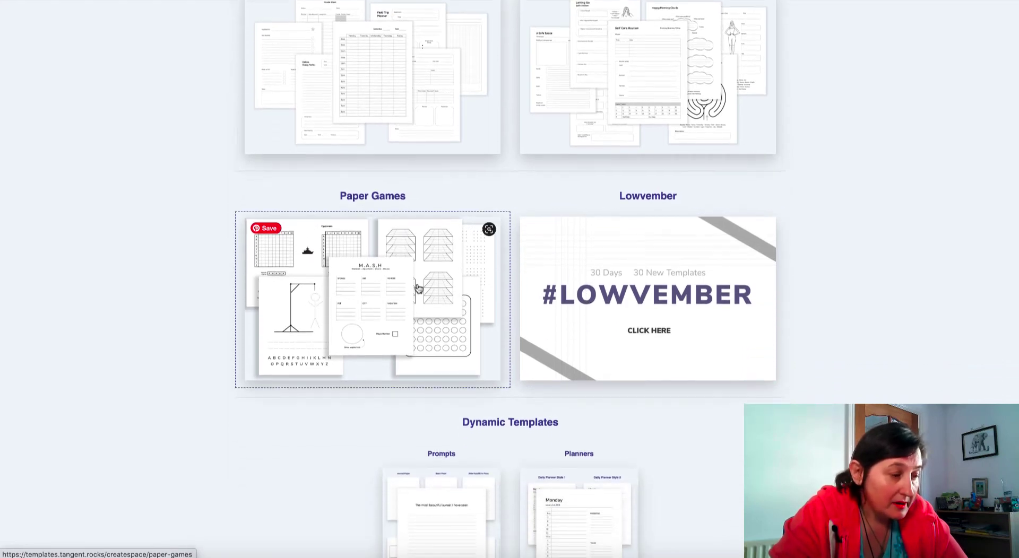
scroll(478, 296, "down", 2)
scroll(476, 295, "down", 2)
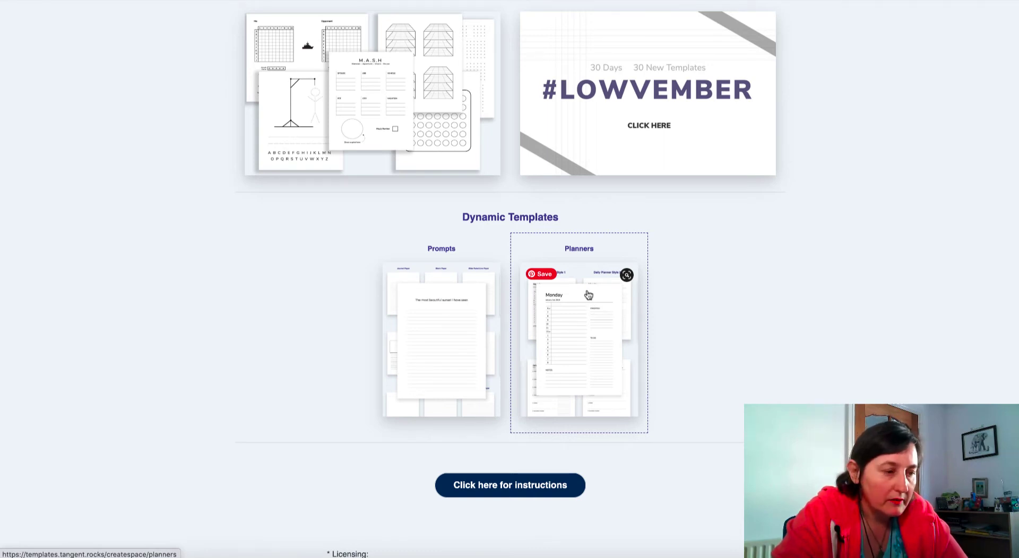
Open the Planners (beta) page and look over its daily, weekly, monthly and yearly styles.
left_click(590, 324)
scroll(316, 298, "down", 1)
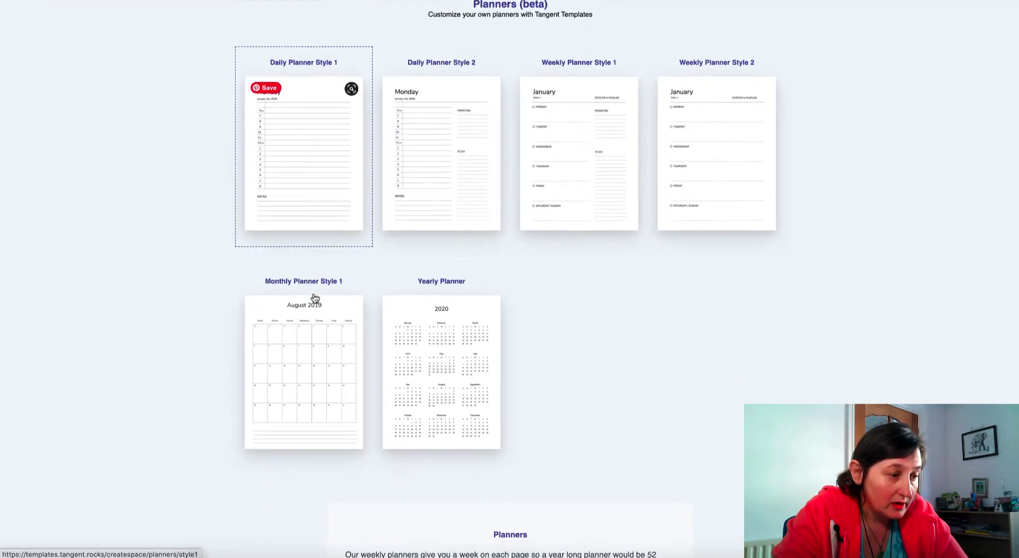
scroll(313, 297, "down", 6)
scroll(313, 297, "up", 5)
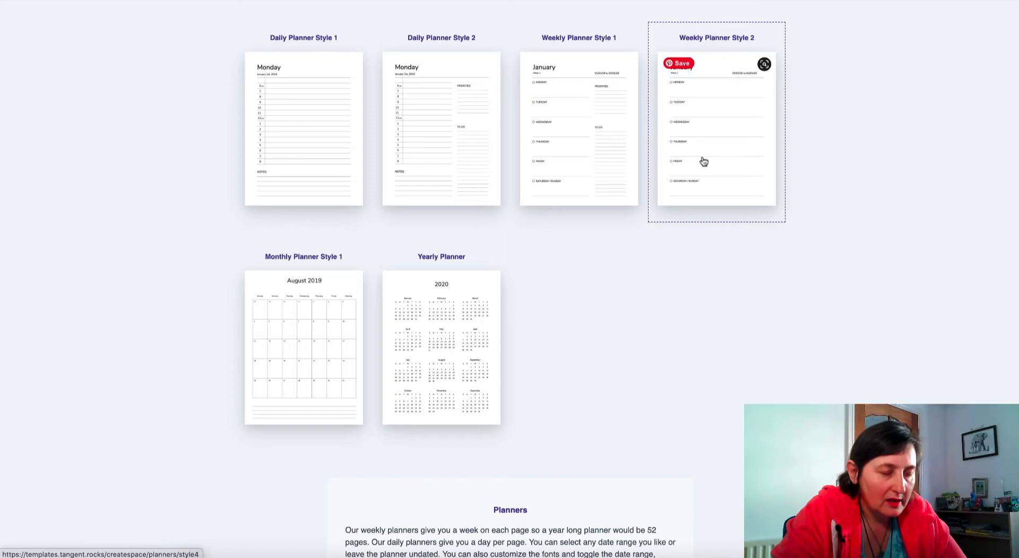
scroll(604, 207, "up", 3)
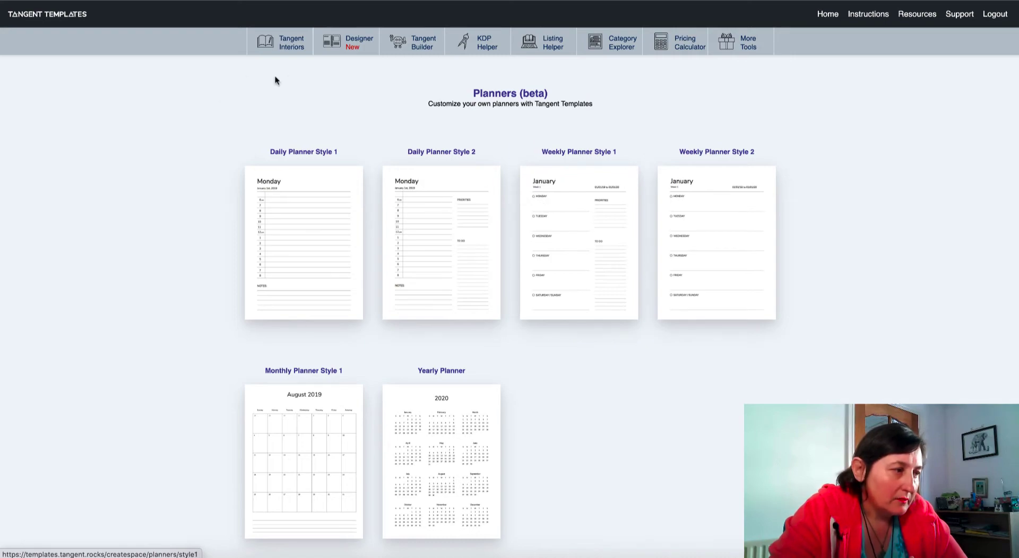
Return to the Tangent Interiors gallery and scroll through its template categories.
left_click(287, 54)
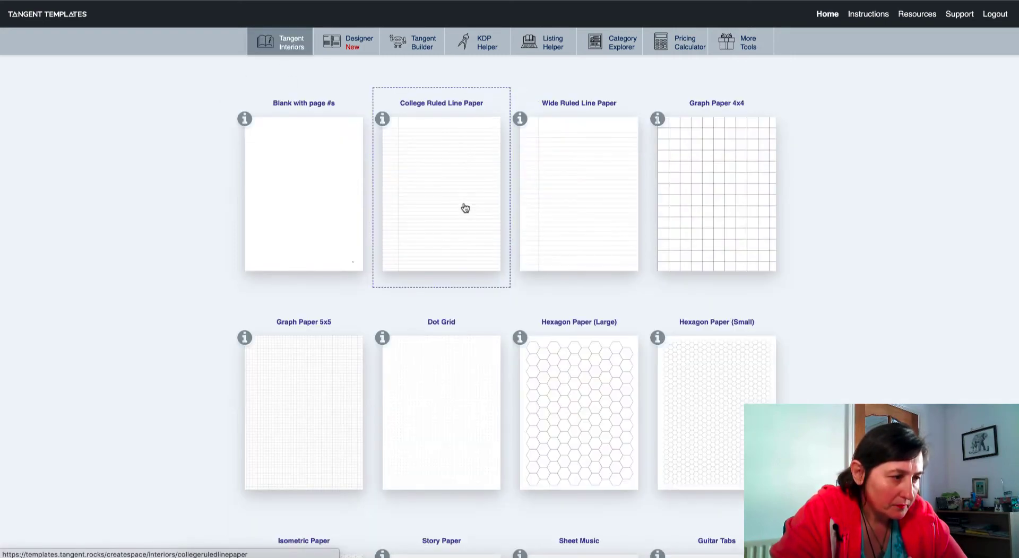
scroll(464, 207, "down", 4)
scroll(465, 207, "down", 8)
scroll(465, 207, "down", 10)
scroll(465, 208, "down", 5)
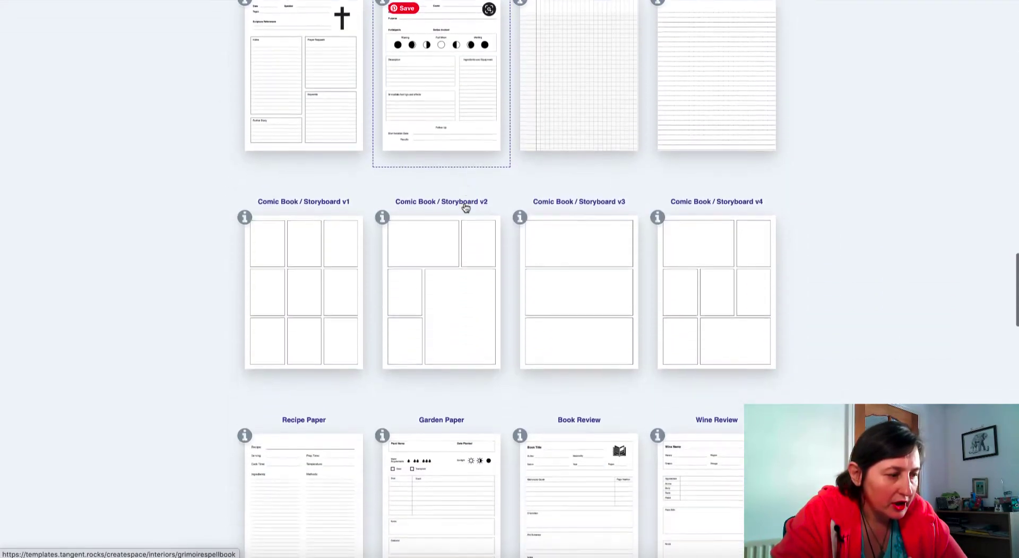
scroll(465, 207, "down", 10)
scroll(466, 208, "down", 3)
scroll(466, 207, "down", 9)
scroll(466, 208, "up", 4)
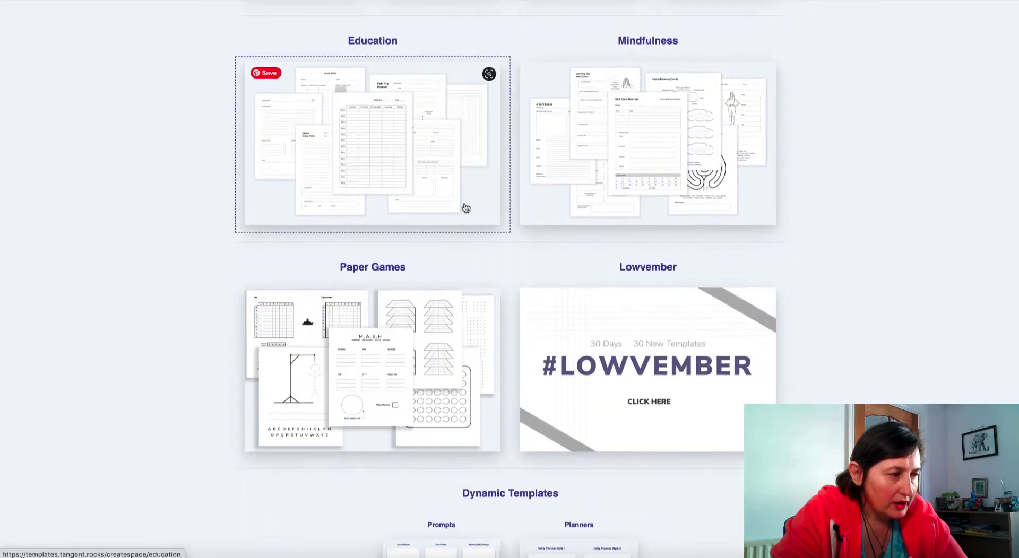
Browse the Education templates, then go back to the category overview.
left_click(410, 154)
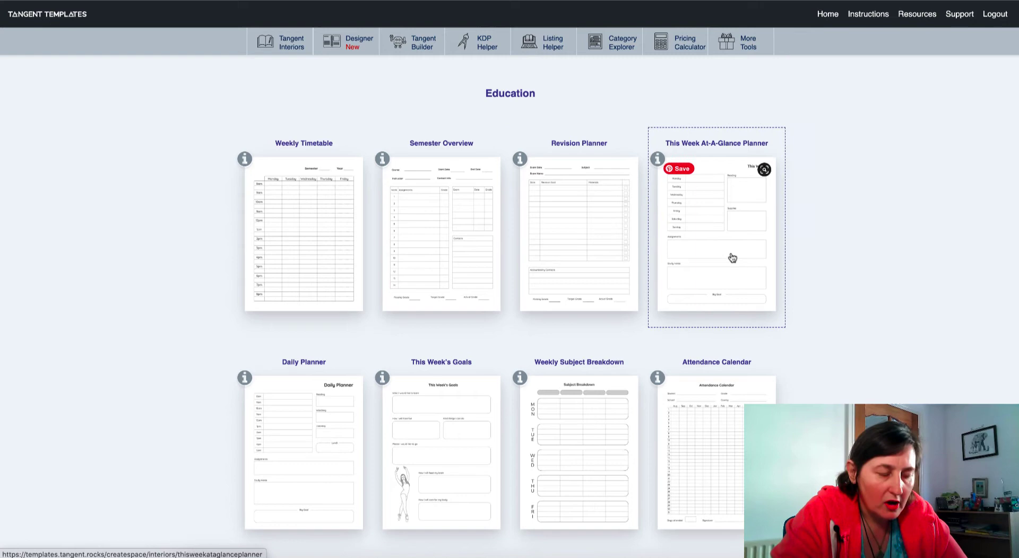
scroll(644, 321, "down", 2)
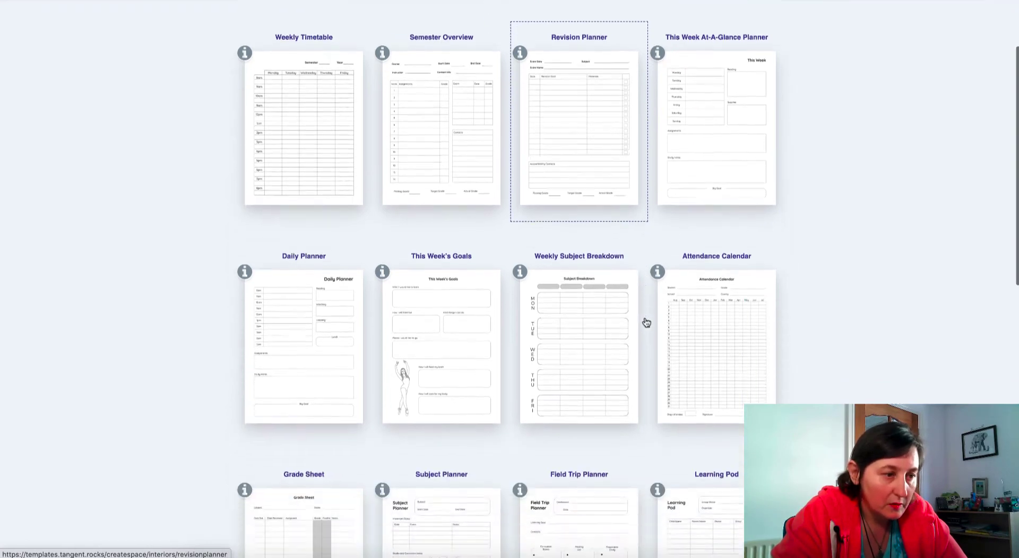
scroll(644, 321, "down", 3)
mouse_move(441, 346)
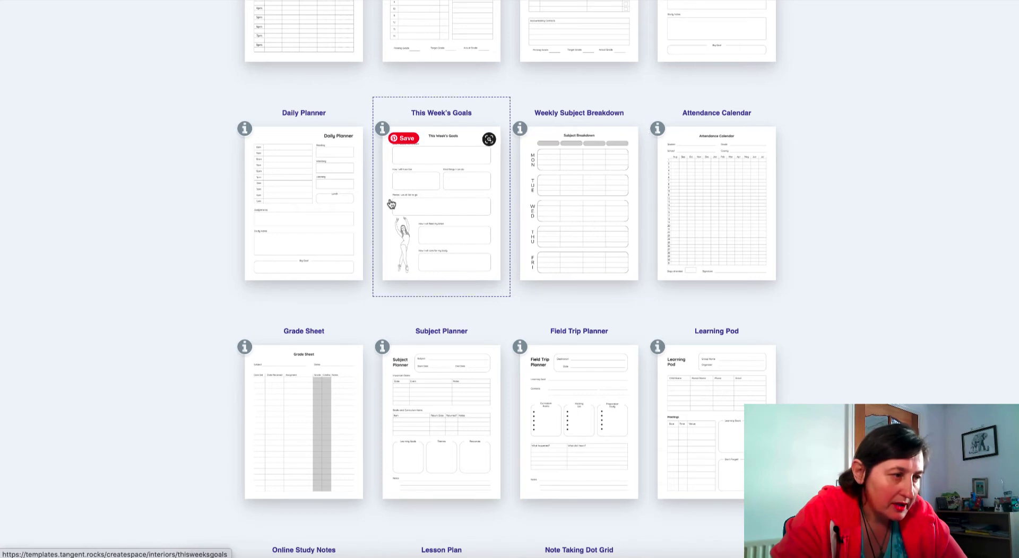
scroll(632, 319, "down", 3)
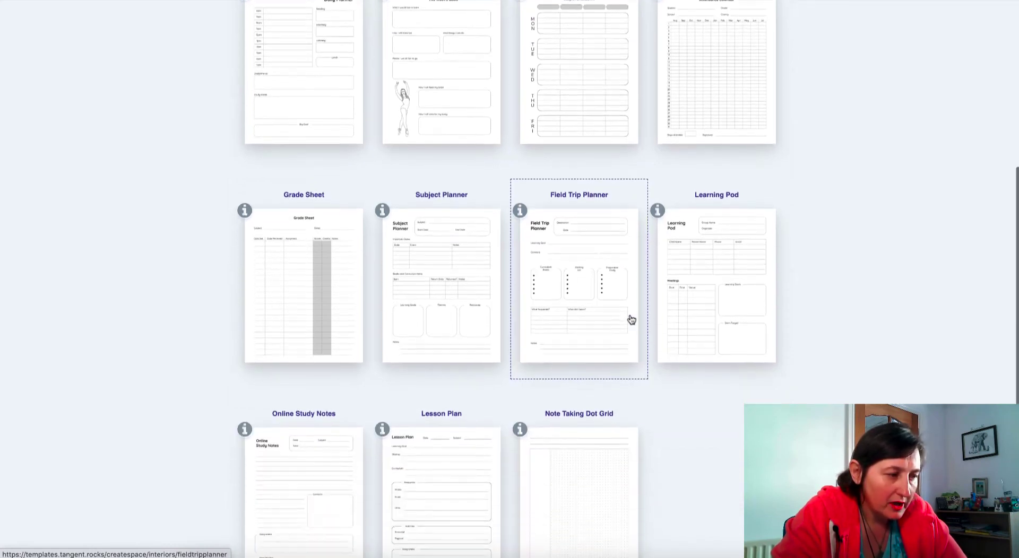
scroll(791, 262, "down", 2)
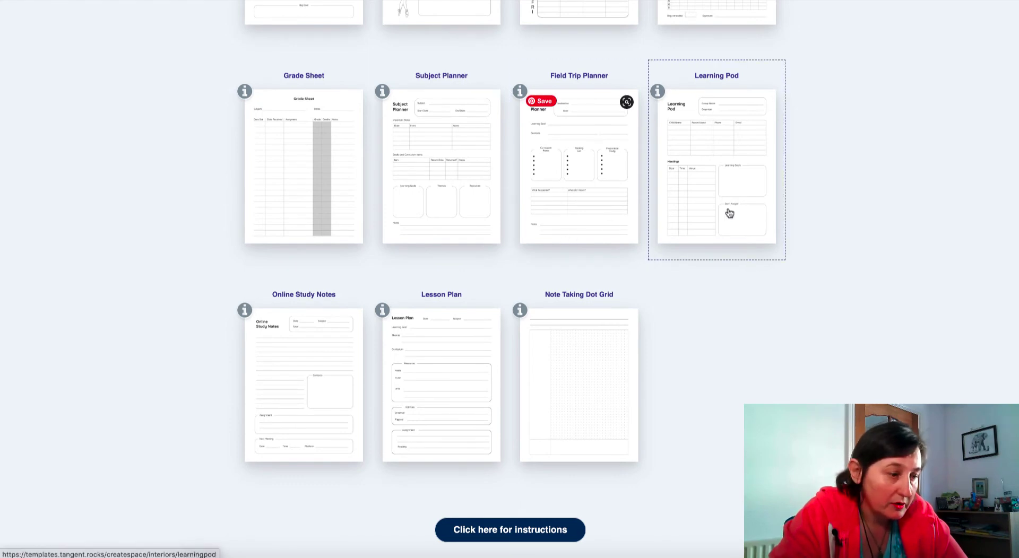
mouse_move(716, 285)
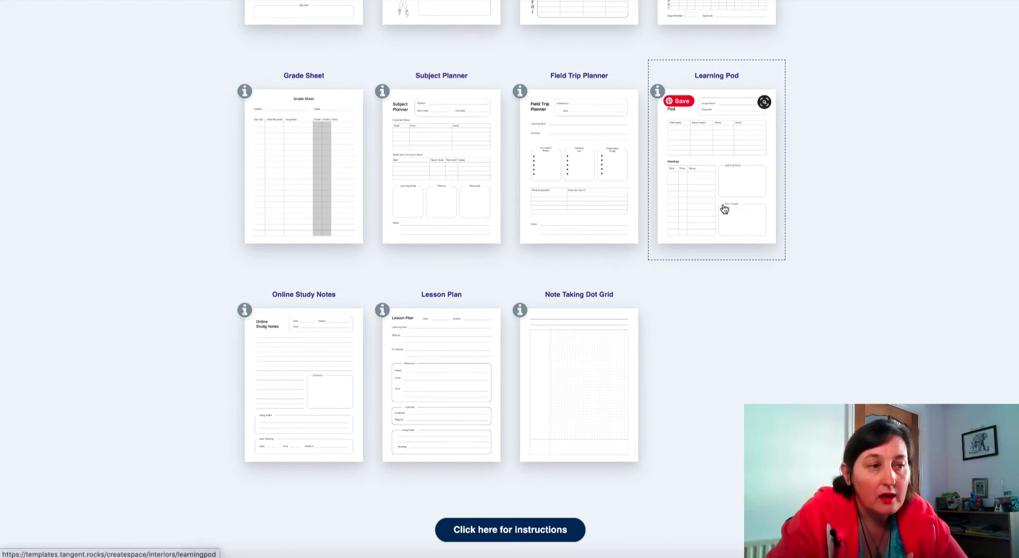
scroll(785, 208, "down", 3)
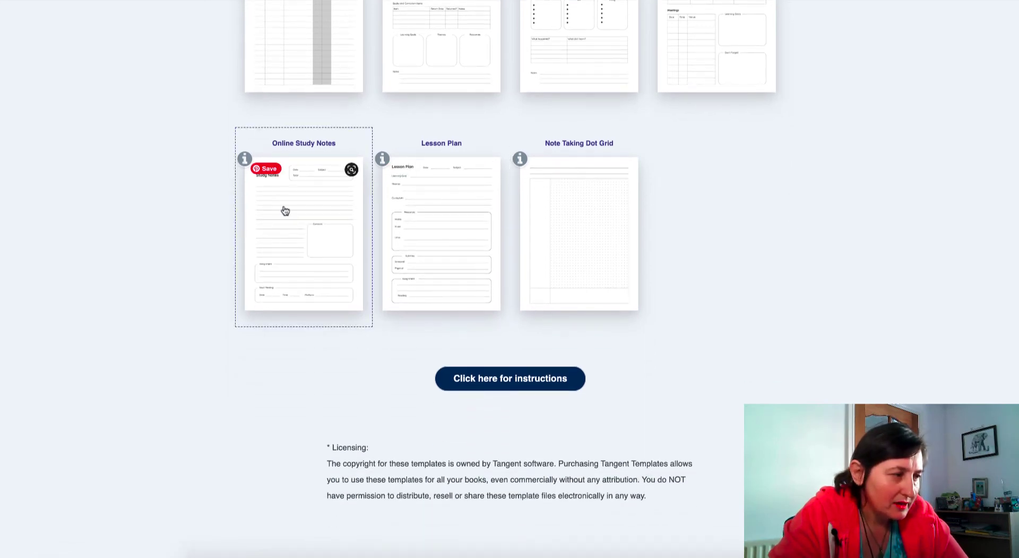
scroll(623, 214, "up", 4)
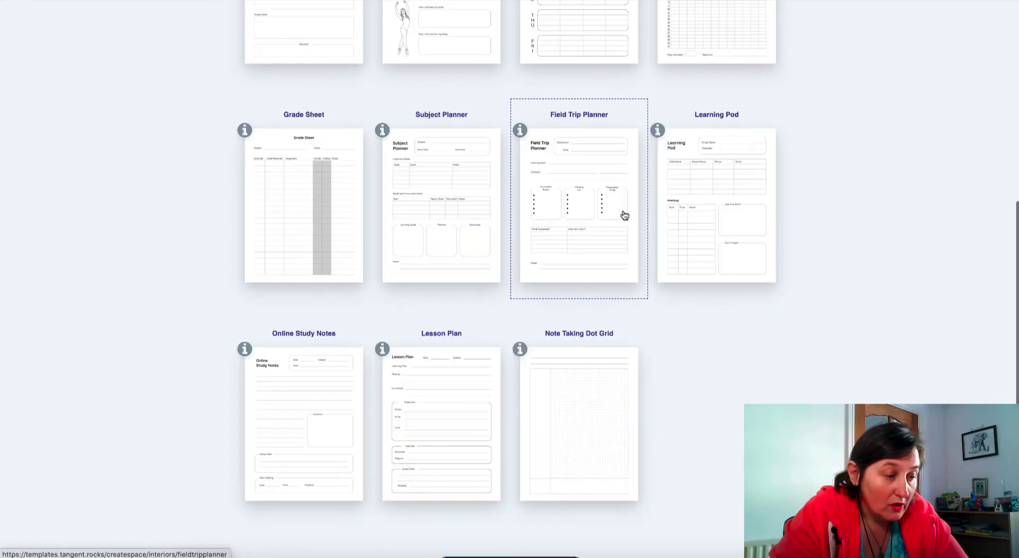
scroll(624, 214, "up", 1)
scroll(624, 215, "up", 7)
scroll(624, 215, "up", 1)
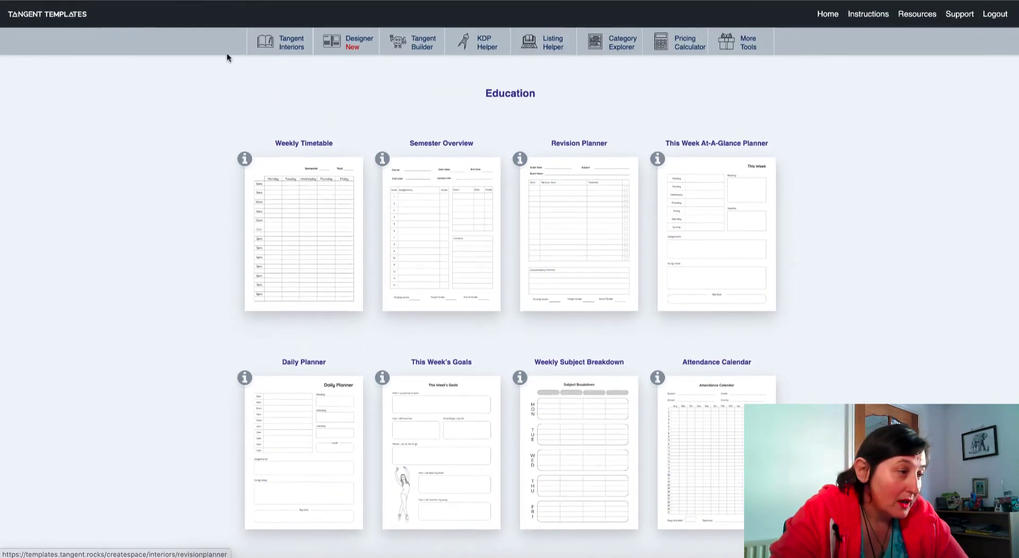
key("alt+Left")
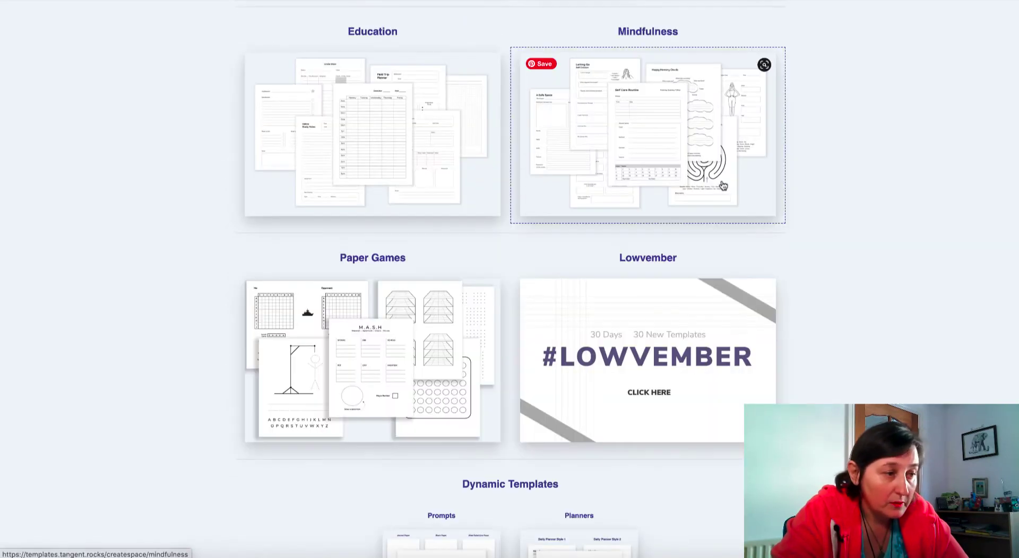
Open the Mindfulness category and scroll through its templates.
left_click(697, 161)
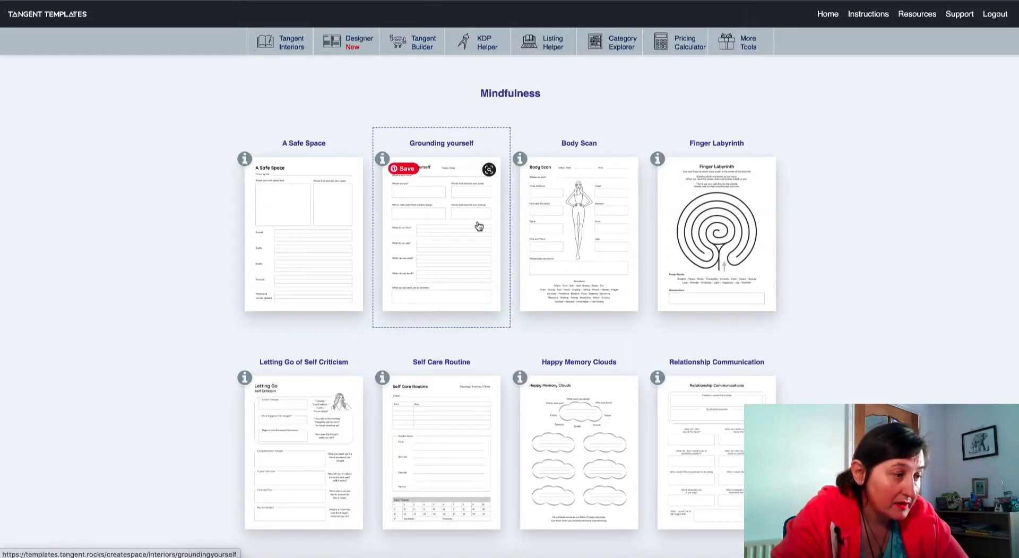
scroll(726, 217, "down", 4)
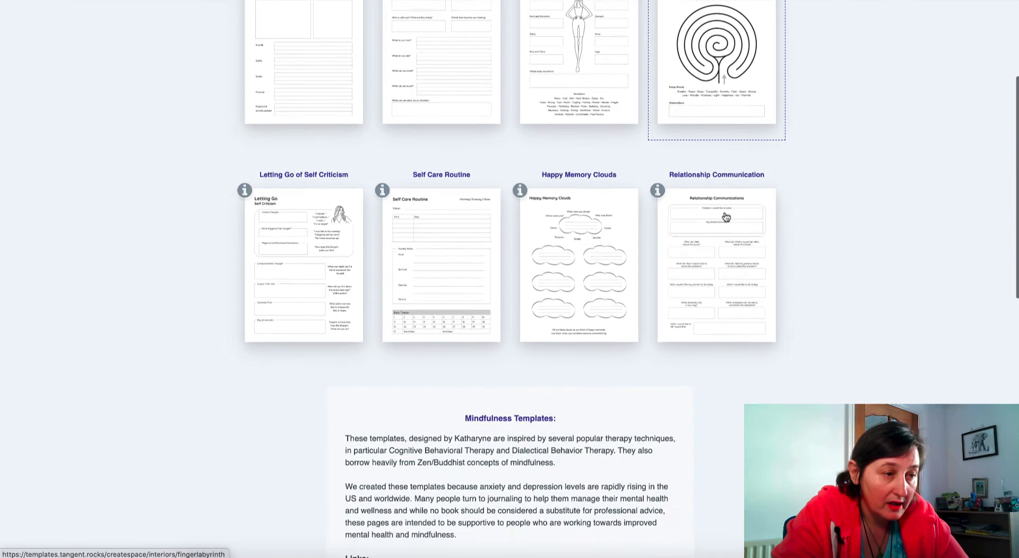
scroll(726, 216, "up", 2)
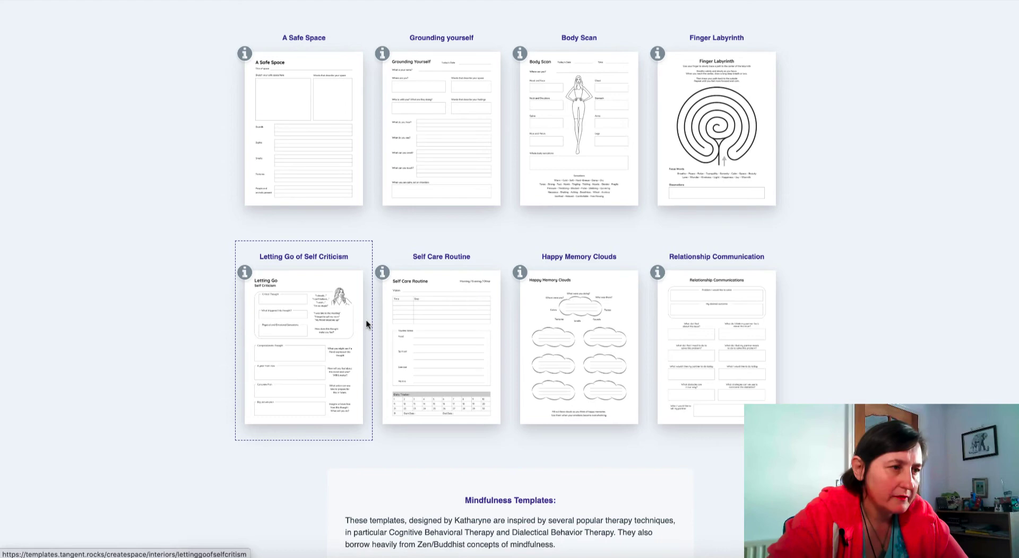
scroll(492, 271, "up", 2)
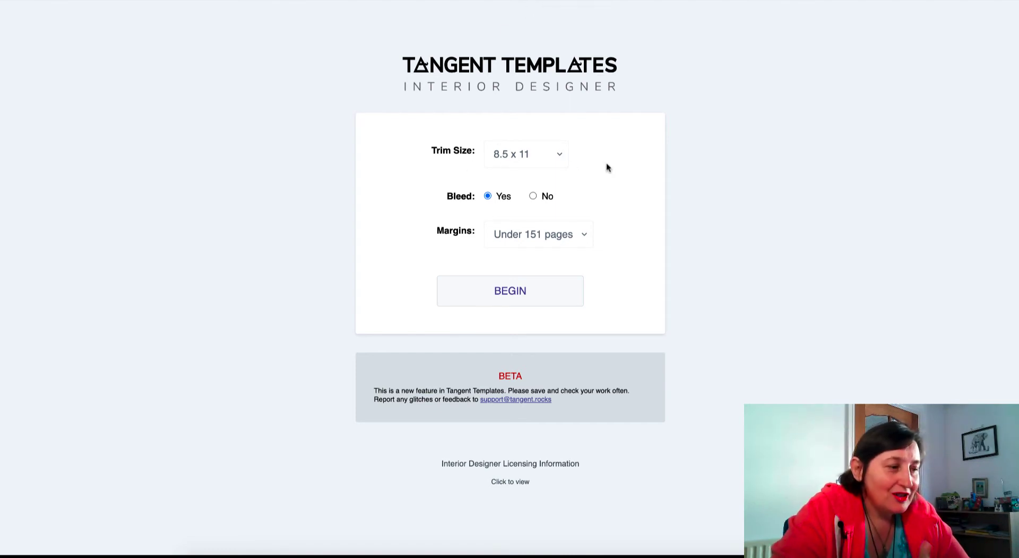
left_click(530, 155)
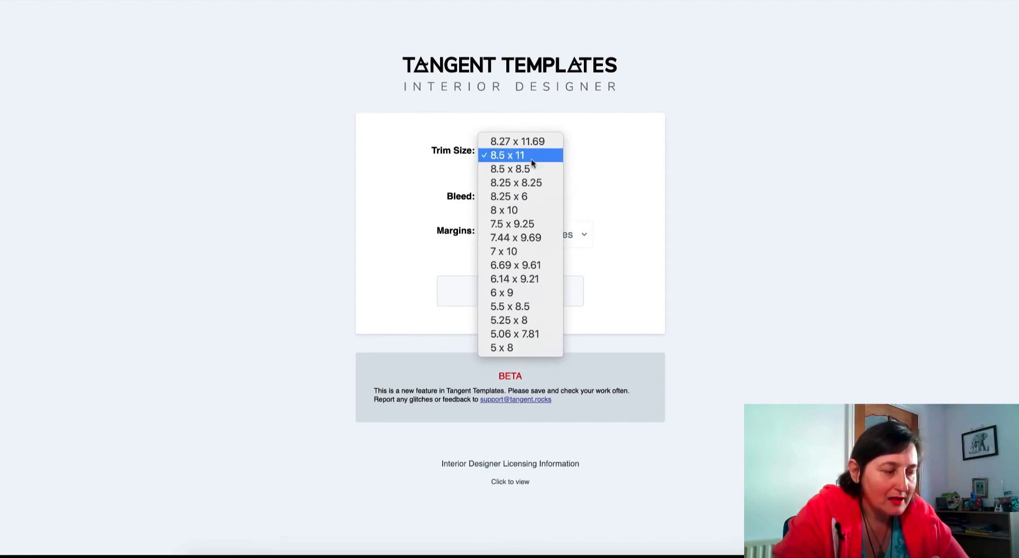
left_click(531, 158)
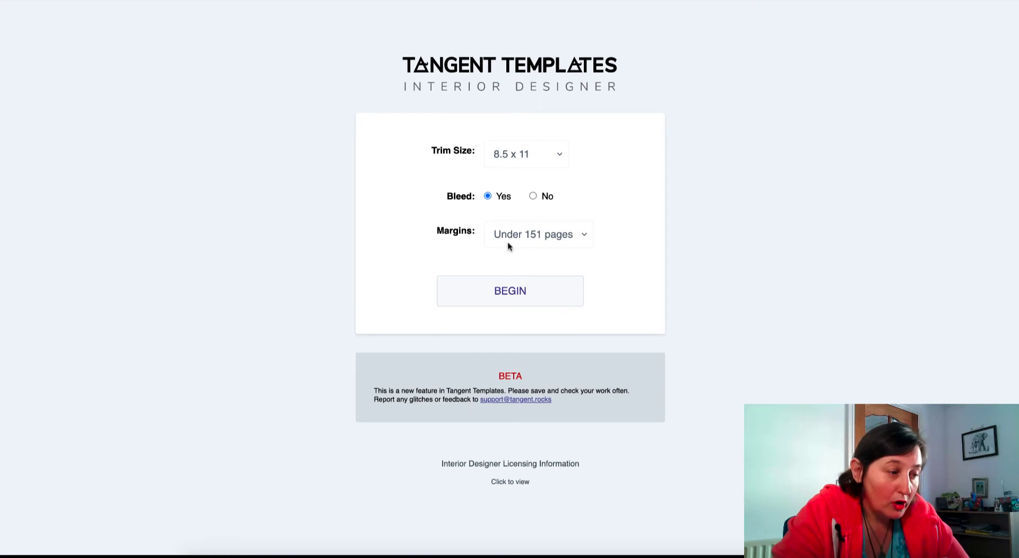
left_click(585, 235)
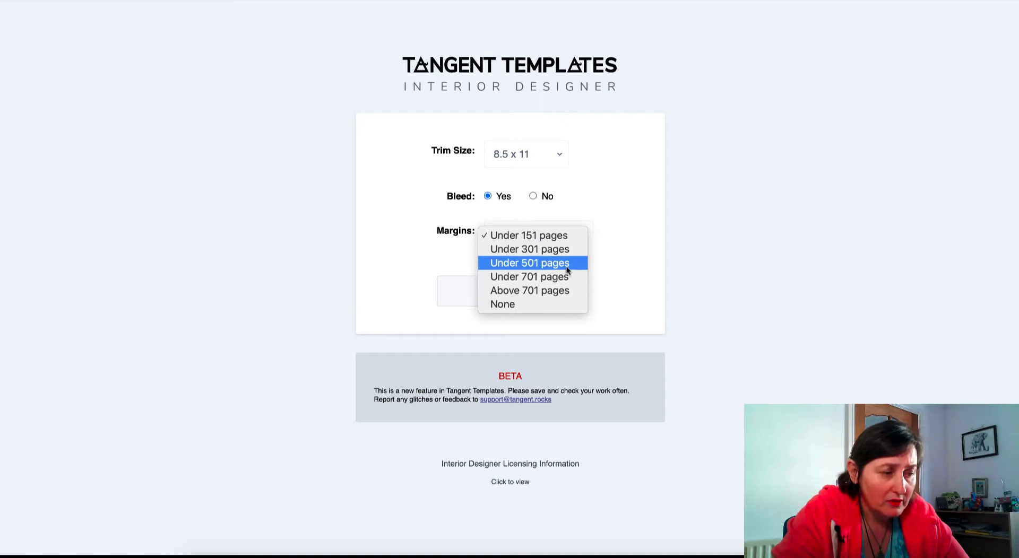
left_click(626, 239)
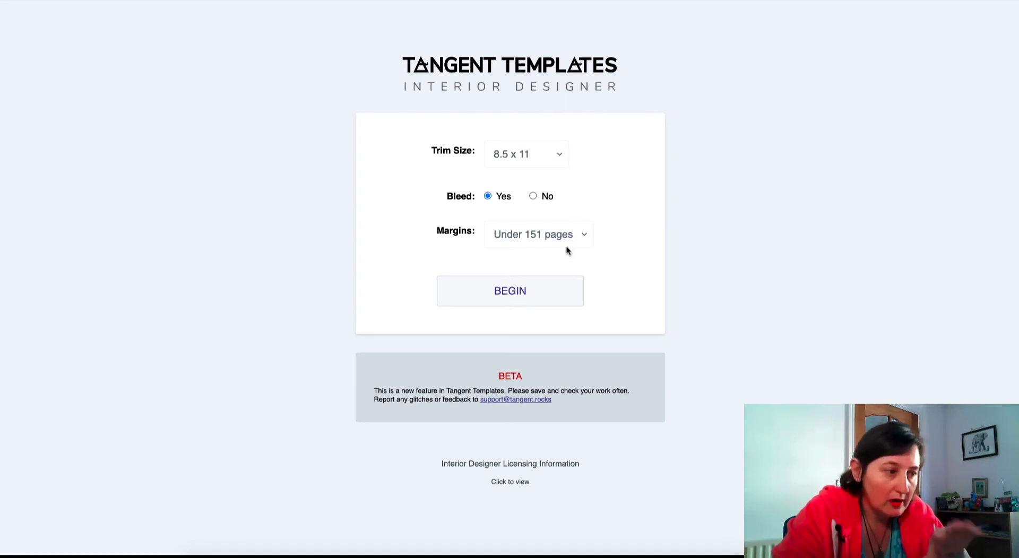
Start a new design and add a text box reading 'Dyslexia'.
left_click(536, 293)
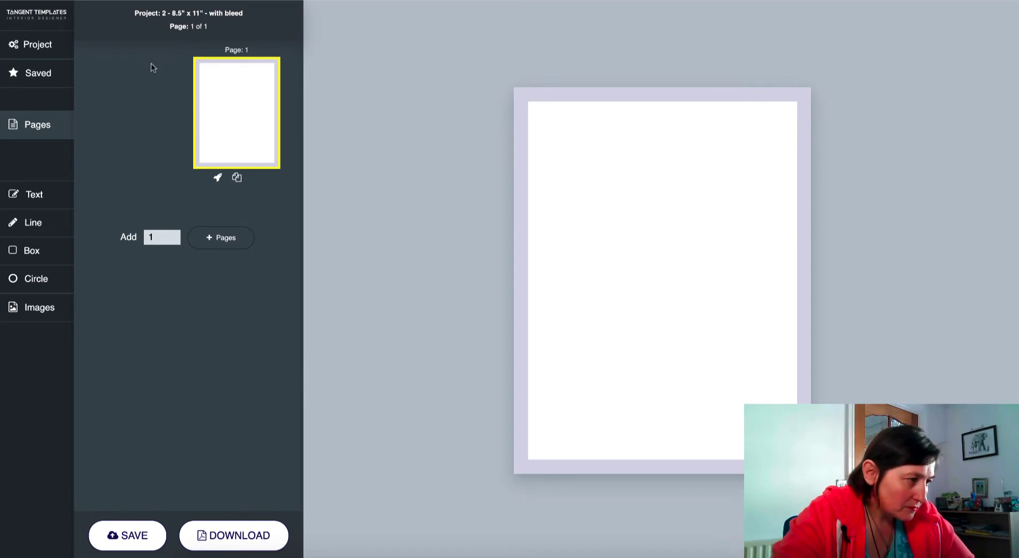
mouse_move(236, 113)
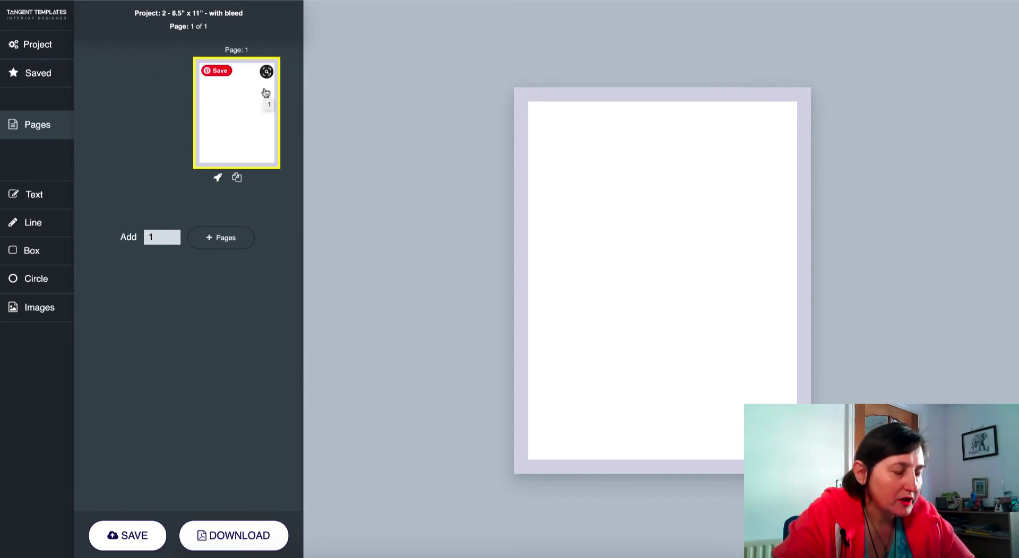
left_click(40, 199)
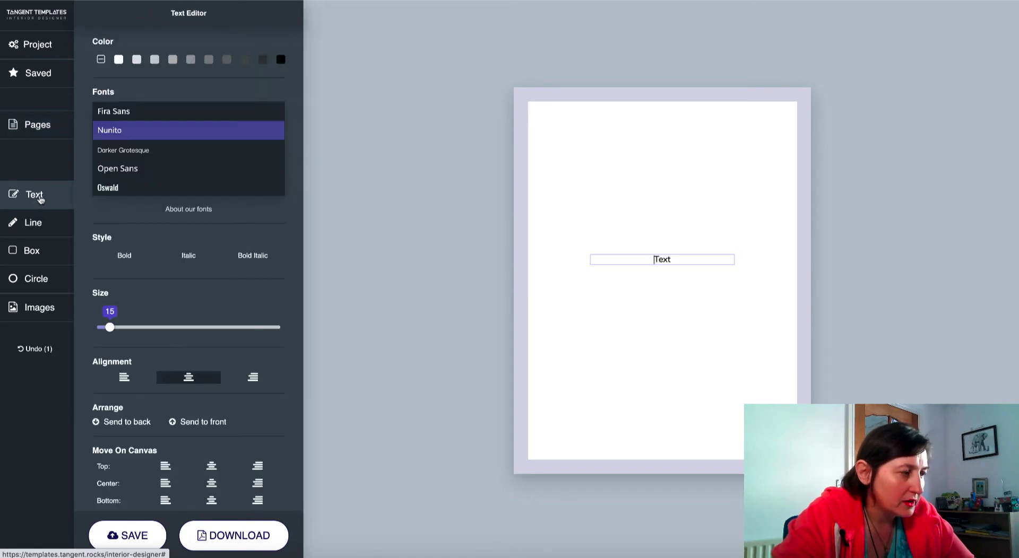
left_click_drag(699, 261, 604, 248)
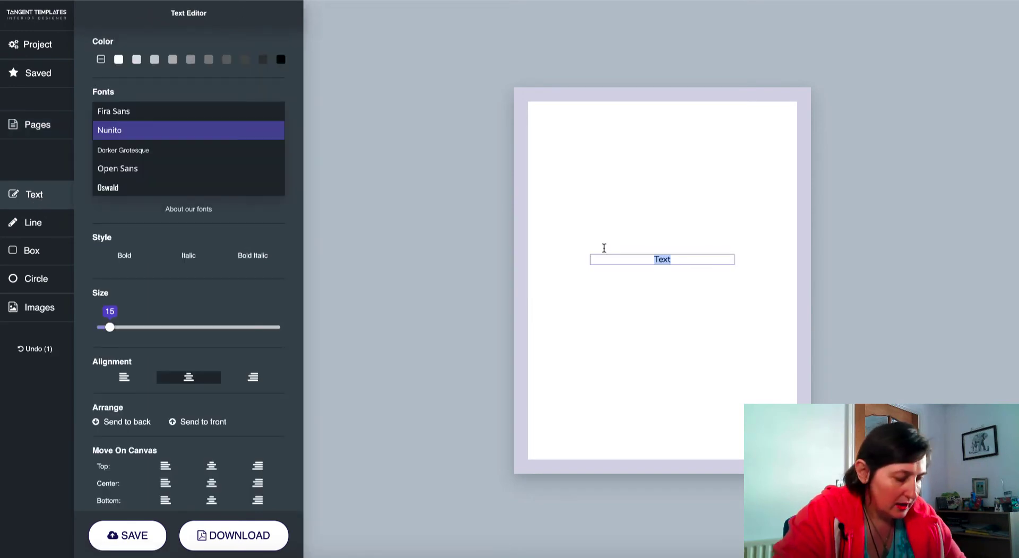
type("Dys")
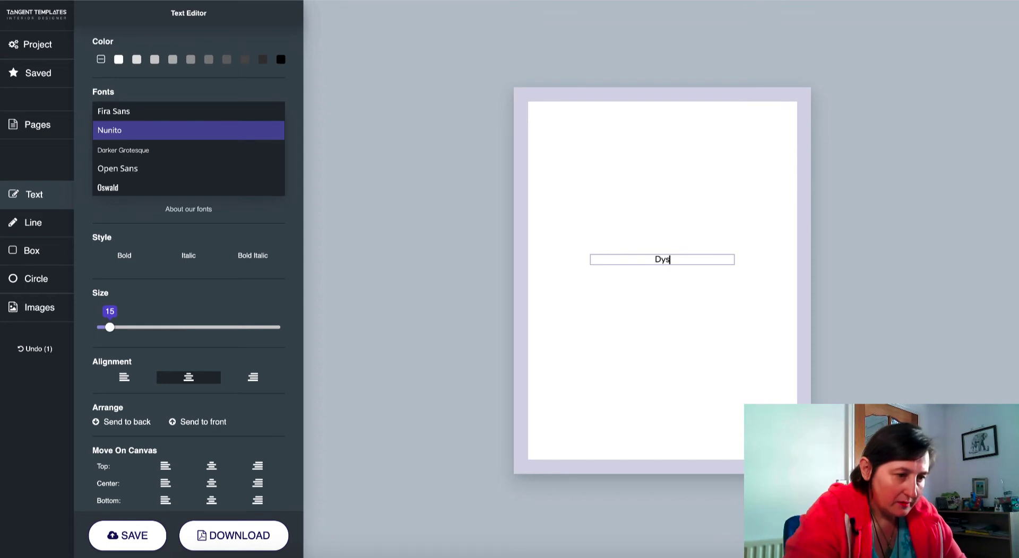
type("lexia")
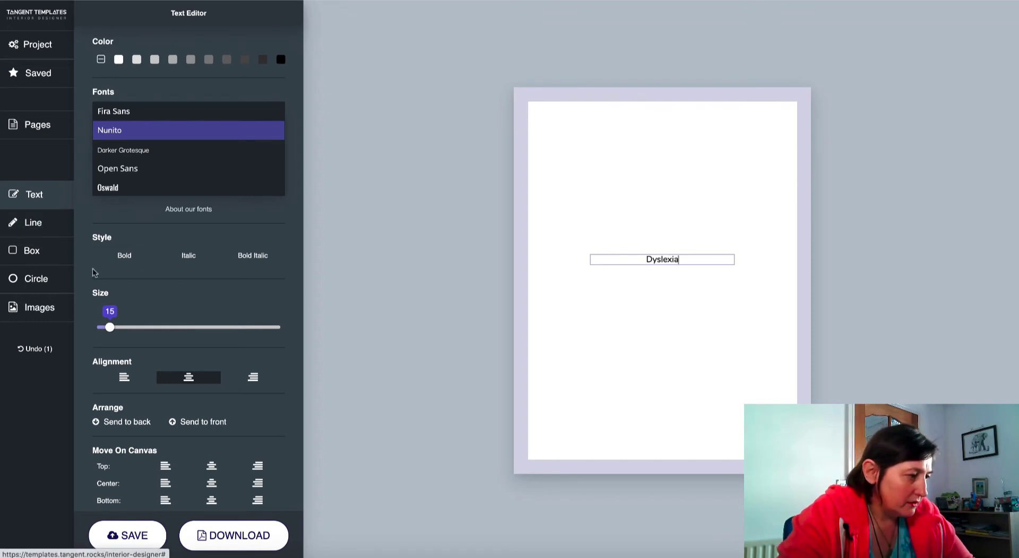
Enlarge the Dyslexia text to size 43 and move it near the page top.
left_click_drag(110, 328, 229, 328)
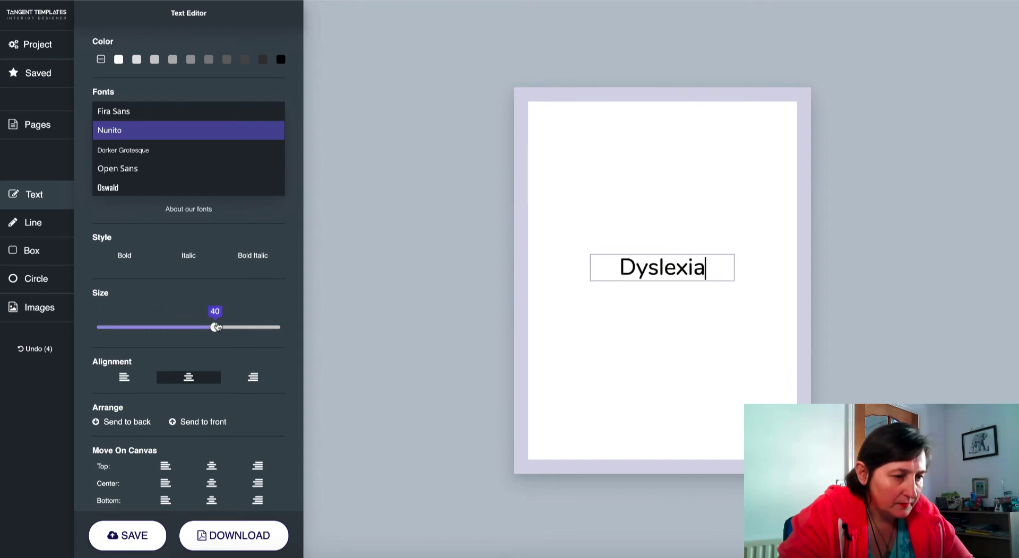
left_click(701, 289)
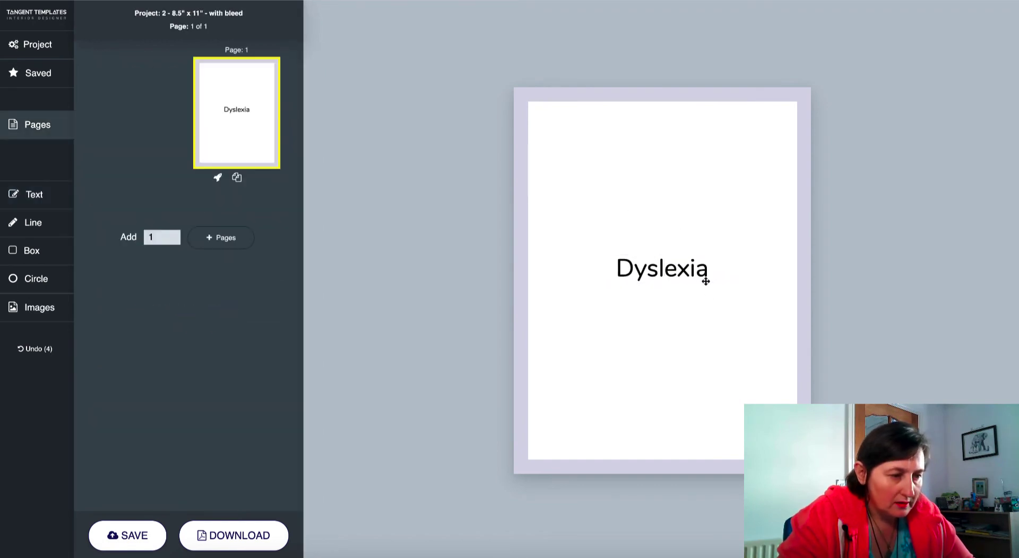
mouse_move(705, 269)
left_mouse_down()
mouse_move(695, 146)
mouse_move(701, 156)
left_mouse_up()
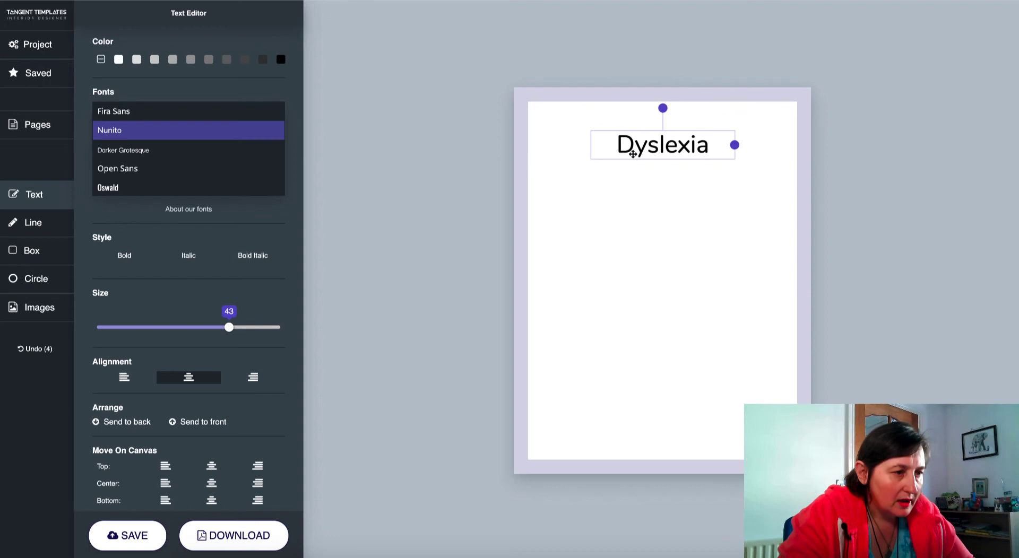
Set the Dyslexia heading in the OpenDyslexic font.
scroll(142, 157, "down", 1)
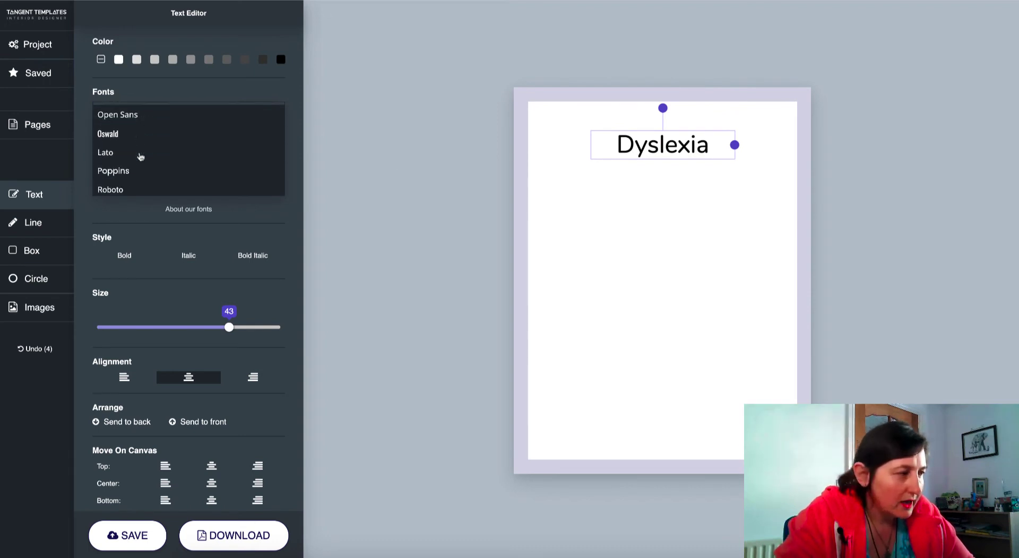
scroll(142, 156, "down", 2)
scroll(140, 157, "down", 1)
scroll(140, 157, "down", 2)
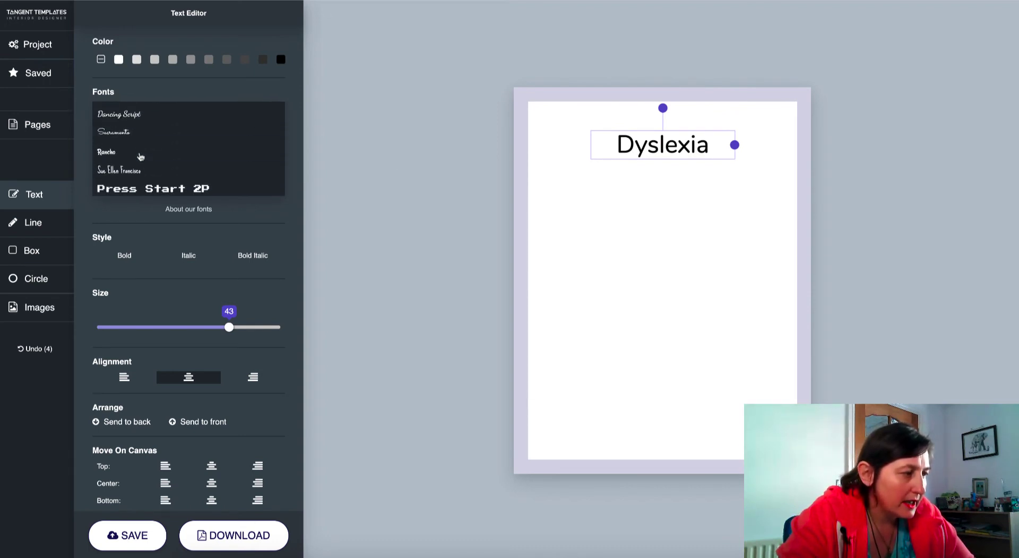
scroll(141, 157, "down", 1)
scroll(141, 157, "down", 2)
scroll(141, 157, "down", 1)
scroll(141, 157, "up", 1)
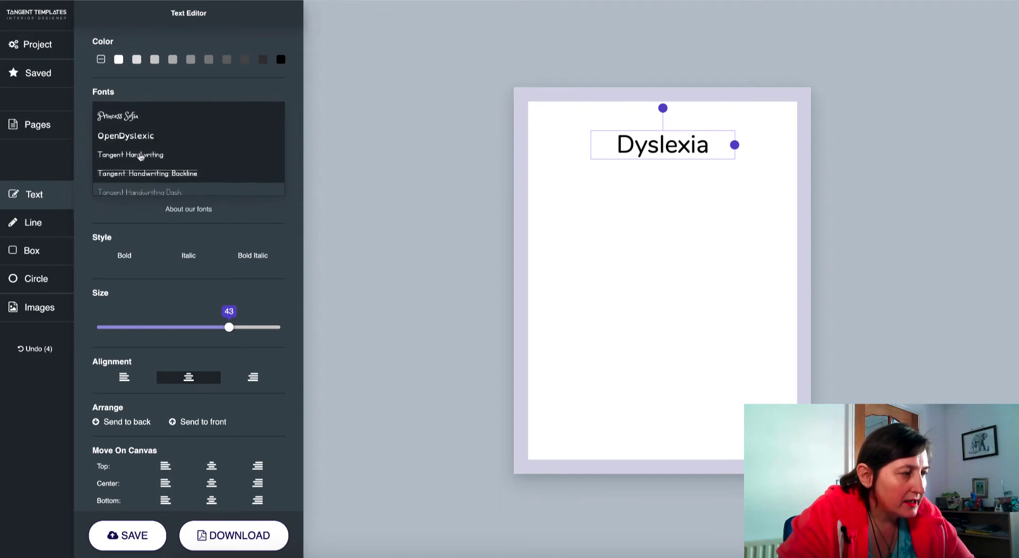
scroll(141, 157, "up", 2)
scroll(139, 165, "down", 1)
left_click(139, 171)
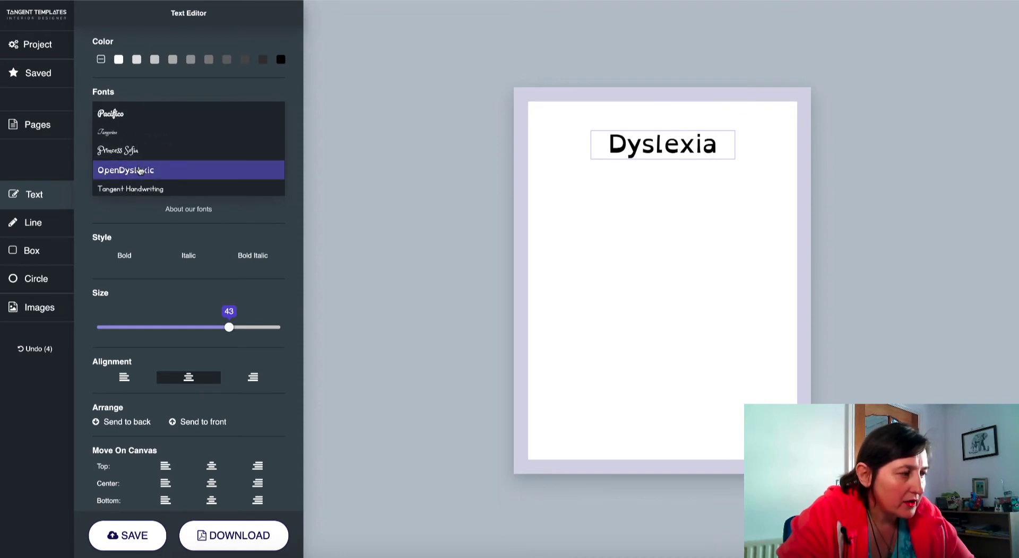
left_click(695, 195)
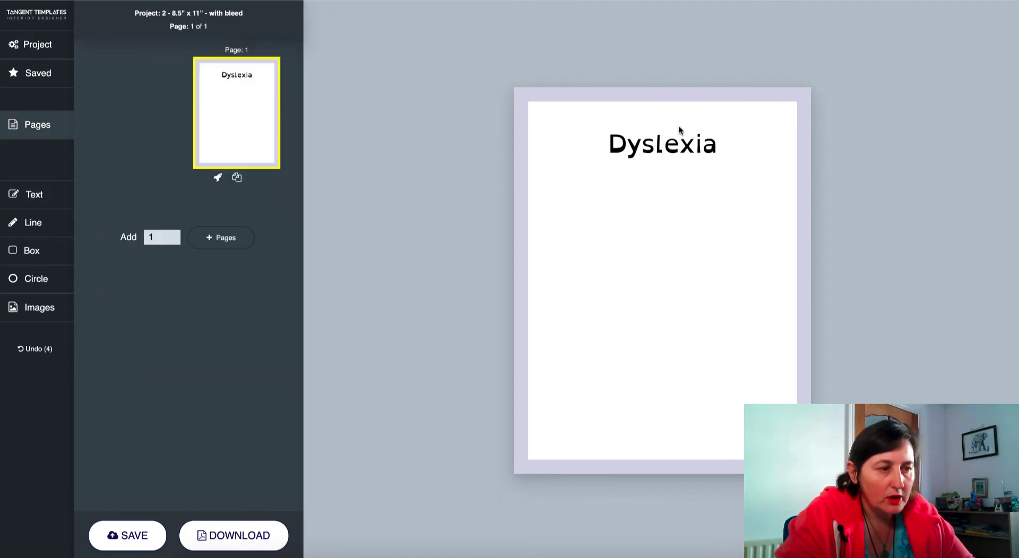
left_click(672, 147)
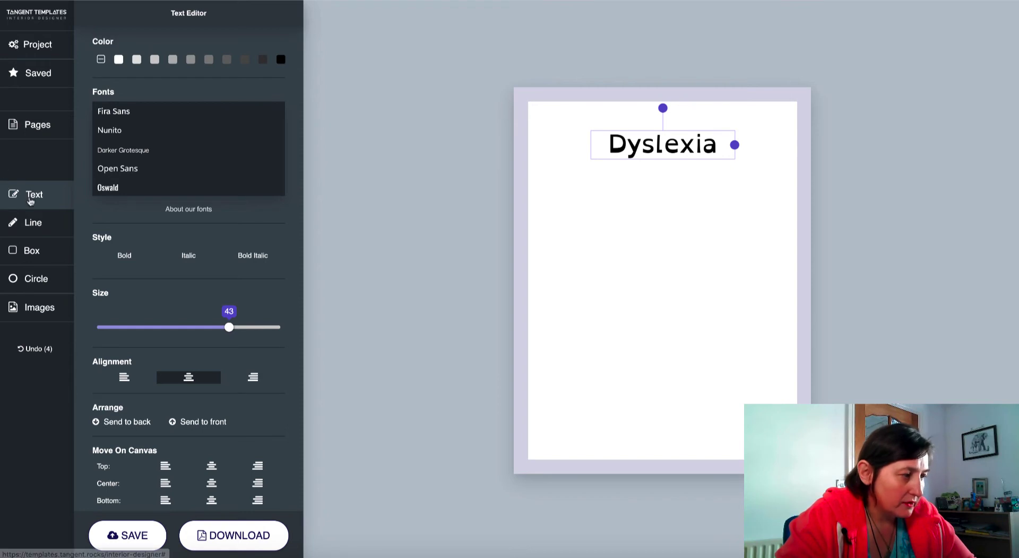
Add a text box reading 'Education Font' just below the Dyslexia heading.
left_click(30, 200)
left_click(694, 178)
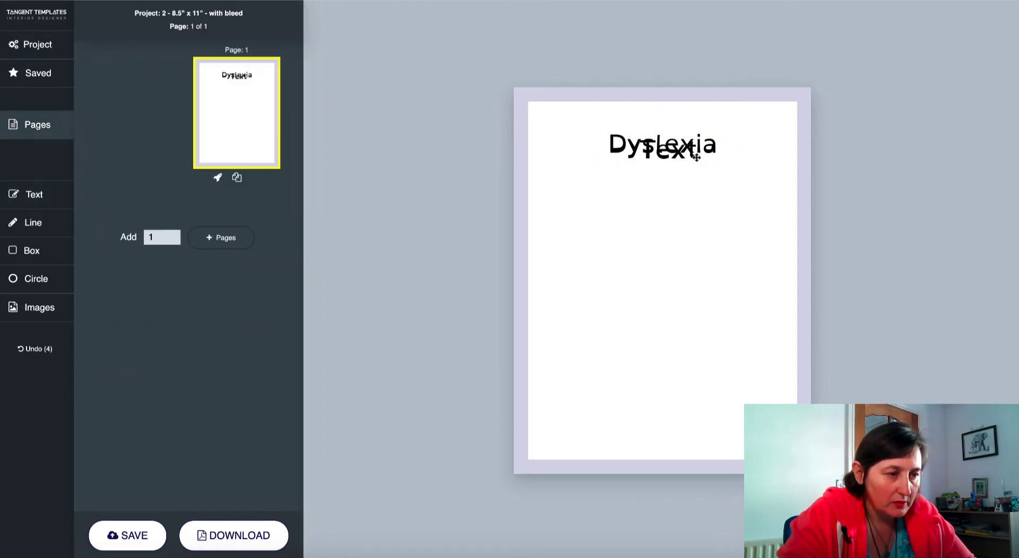
left_click_drag(696, 157, 692, 198)
double_click(692, 198)
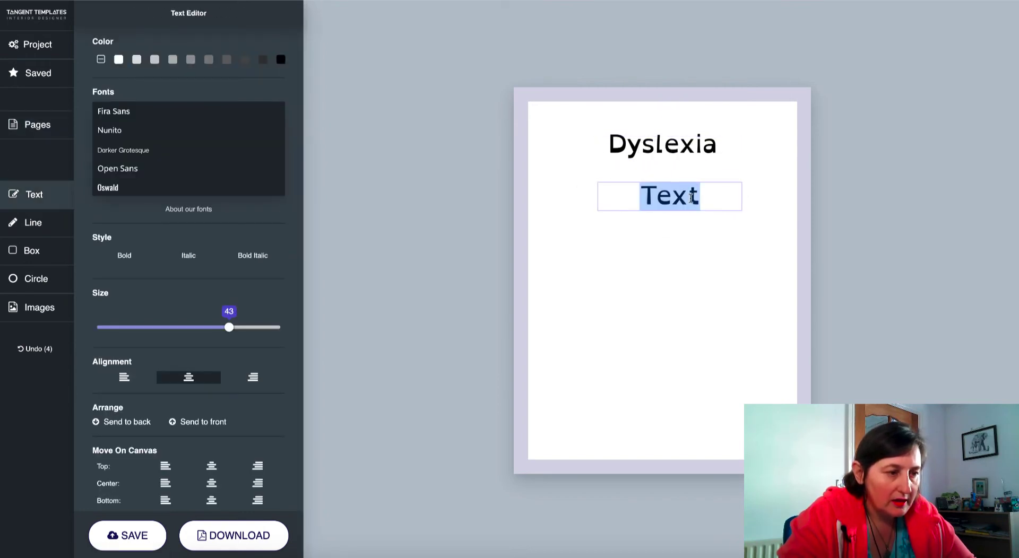
type("Educa")
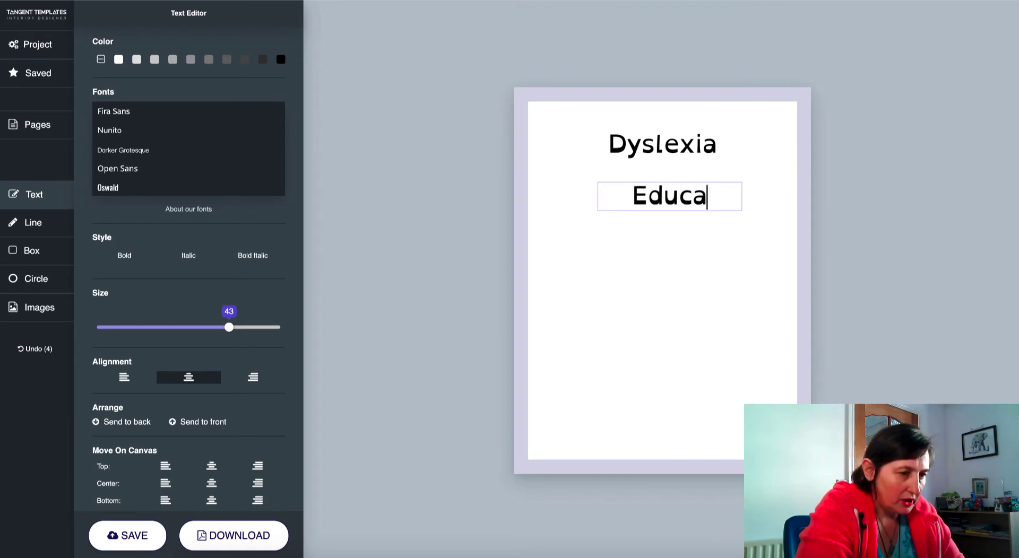
type("tion Fo")
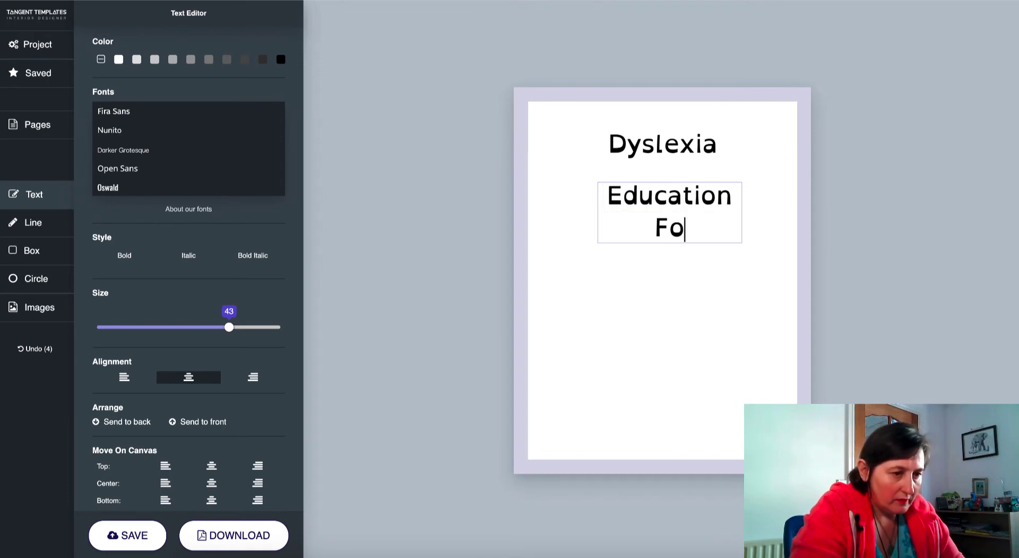
type("nt")
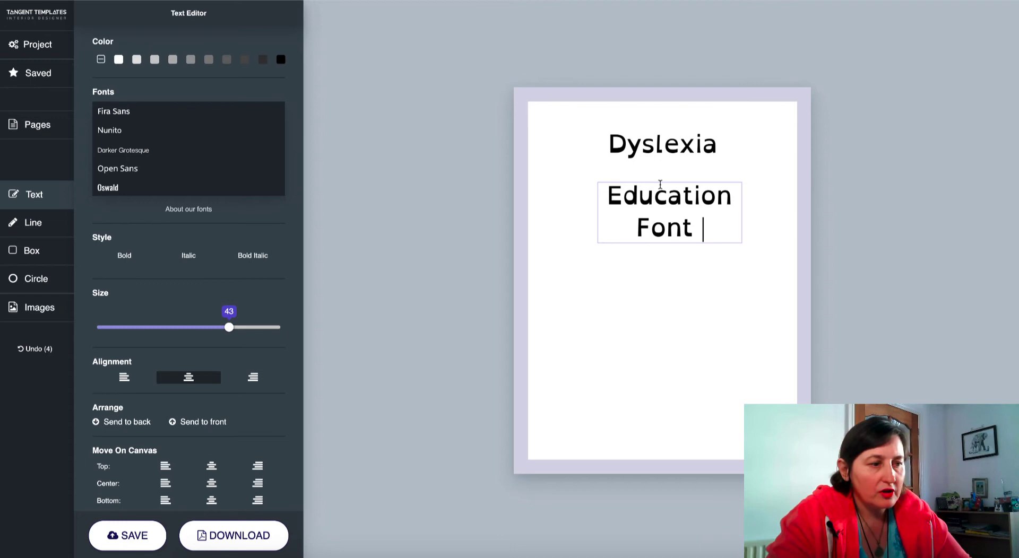
left_click(591, 204)
left_click(598, 218)
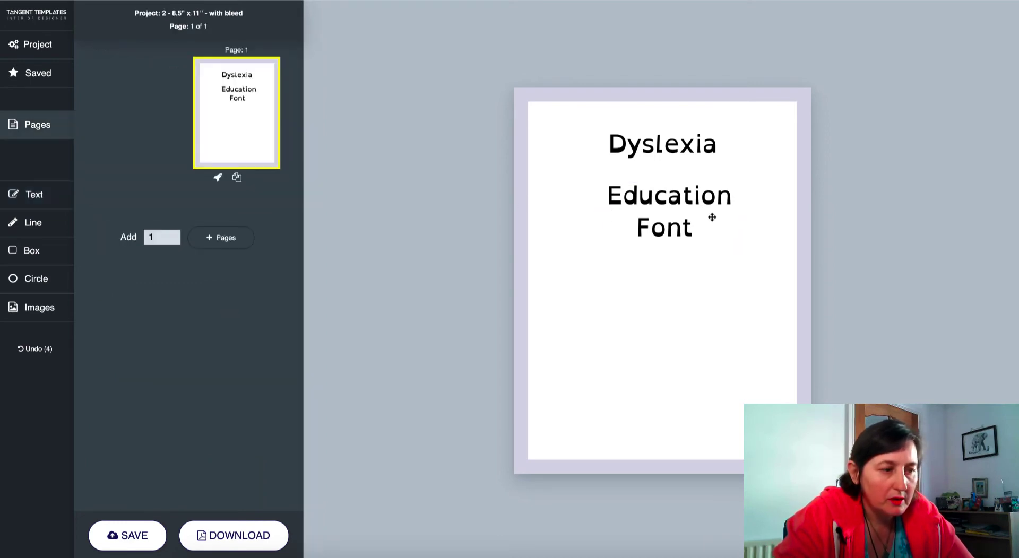
Widen the Education Font box and shift it left to centre it under the heading.
left_click(697, 216)
left_click_drag(741, 213, 778, 213)
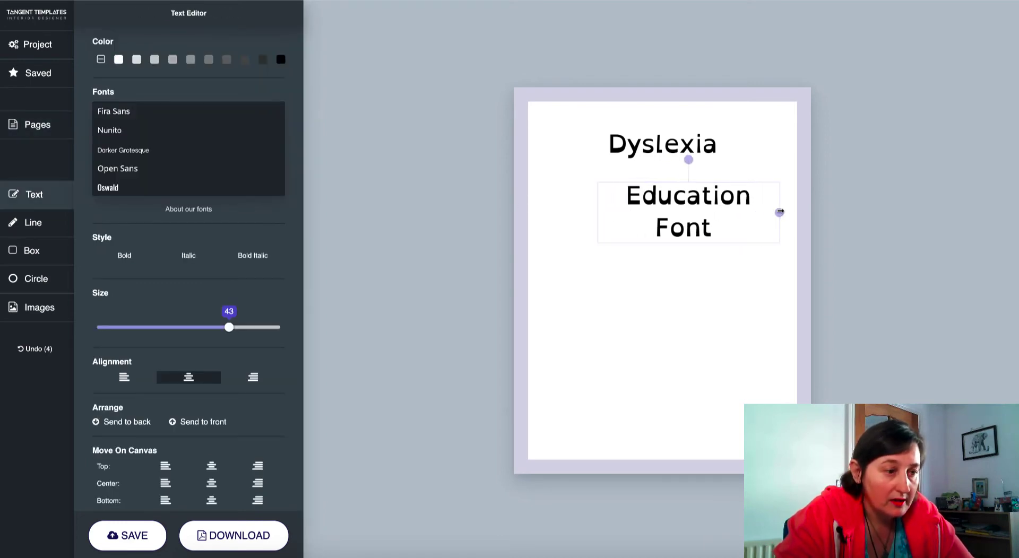
left_click(597, 211)
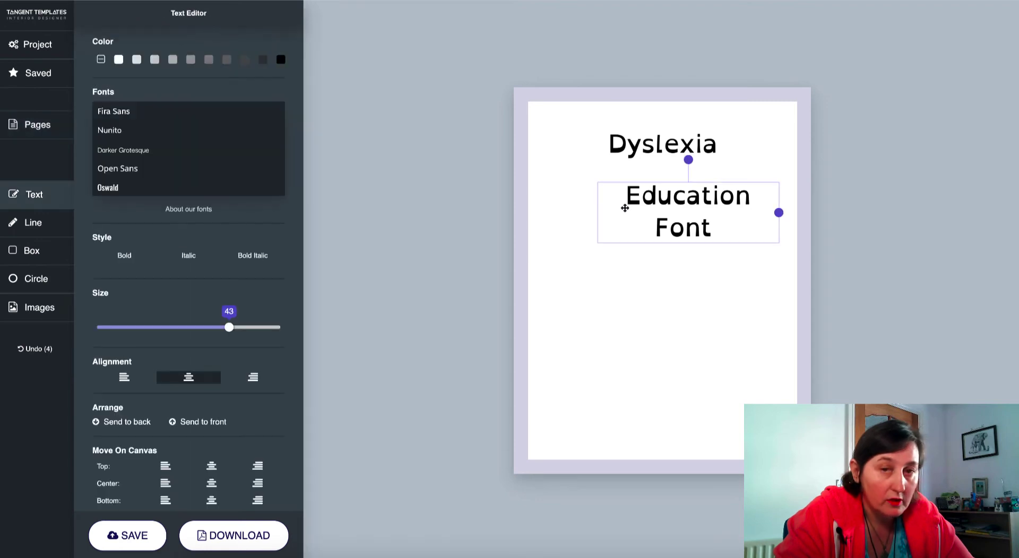
left_click(595, 212)
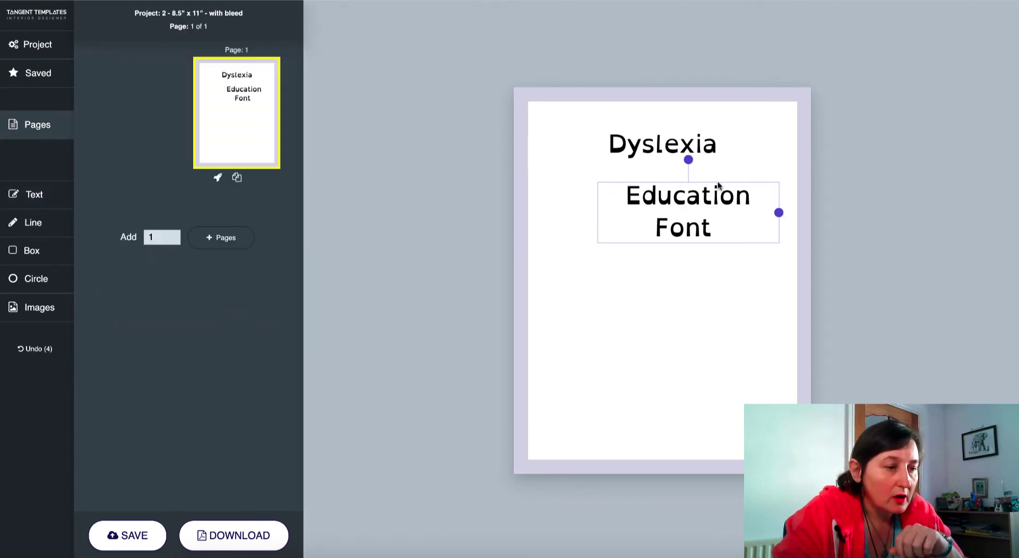
left_click_drag(712, 190, 681, 193)
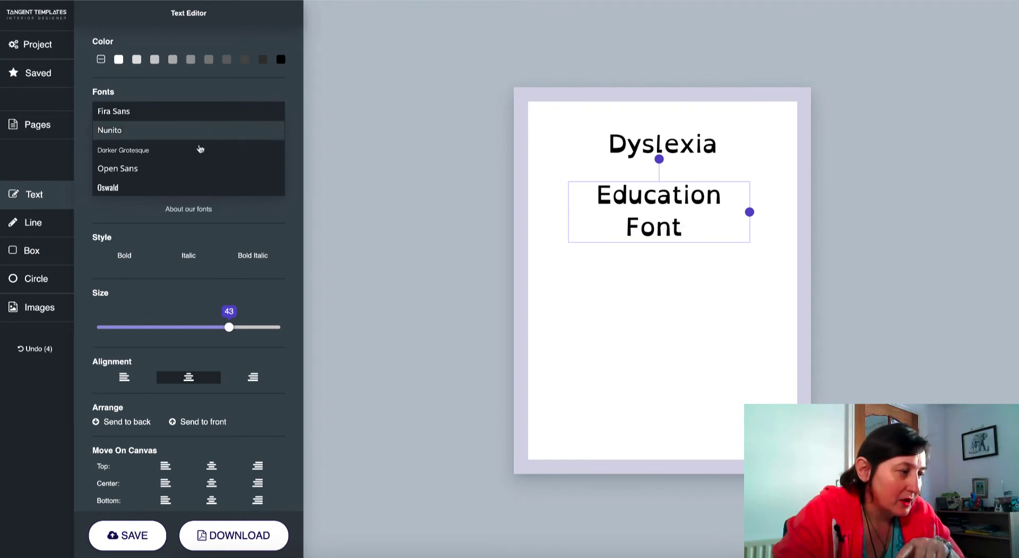
Set Education Font to Tangent Handwriting Backline at size 55, widened to one centred line.
scroll(200, 146, "down", 3)
scroll(211, 159, "down", 2)
scroll(211, 162, "down", 2)
scroll(211, 161, "down", 1)
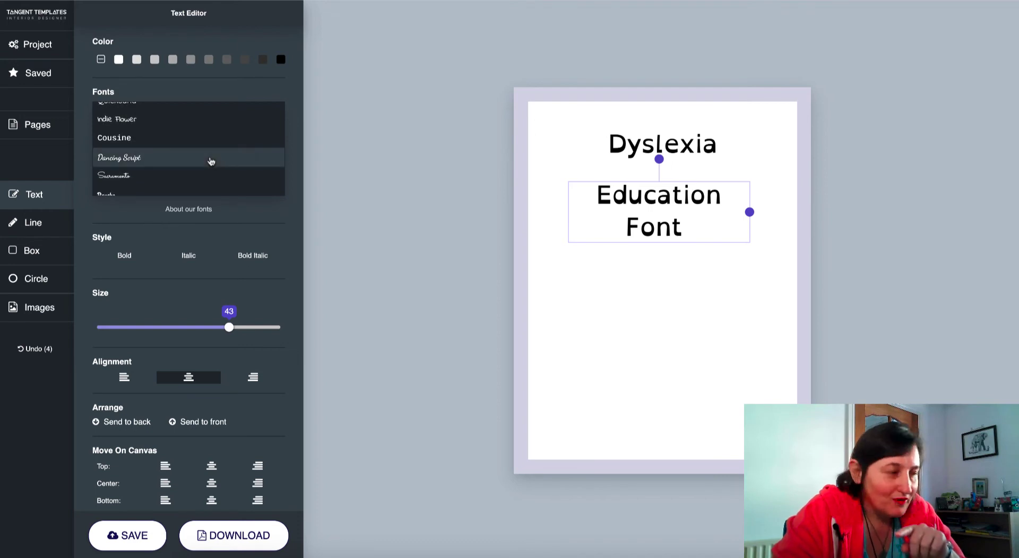
scroll(211, 161, "down", 2)
scroll(211, 162, "down", 2)
scroll(210, 161, "down", 5)
scroll(211, 161, "up", 3)
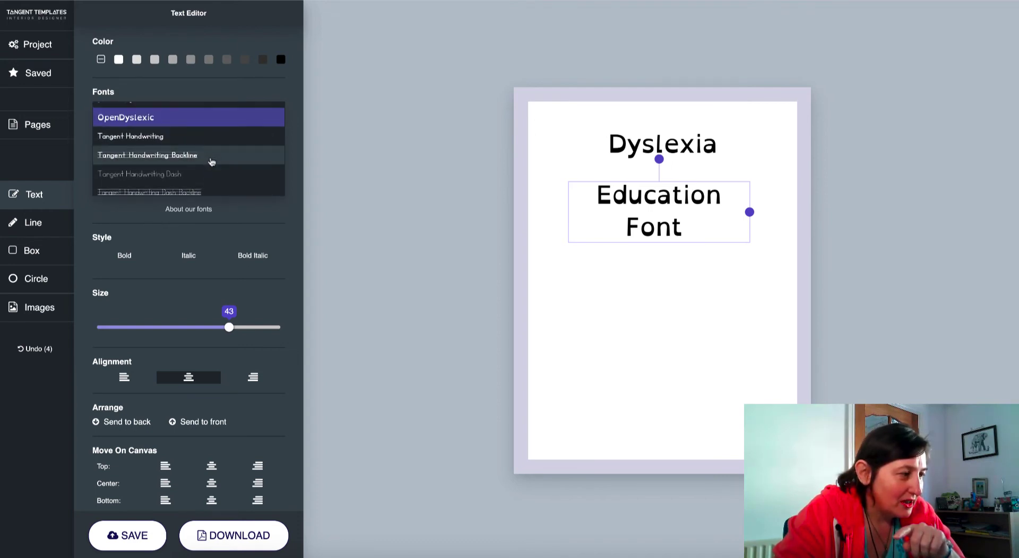
left_click(211, 160)
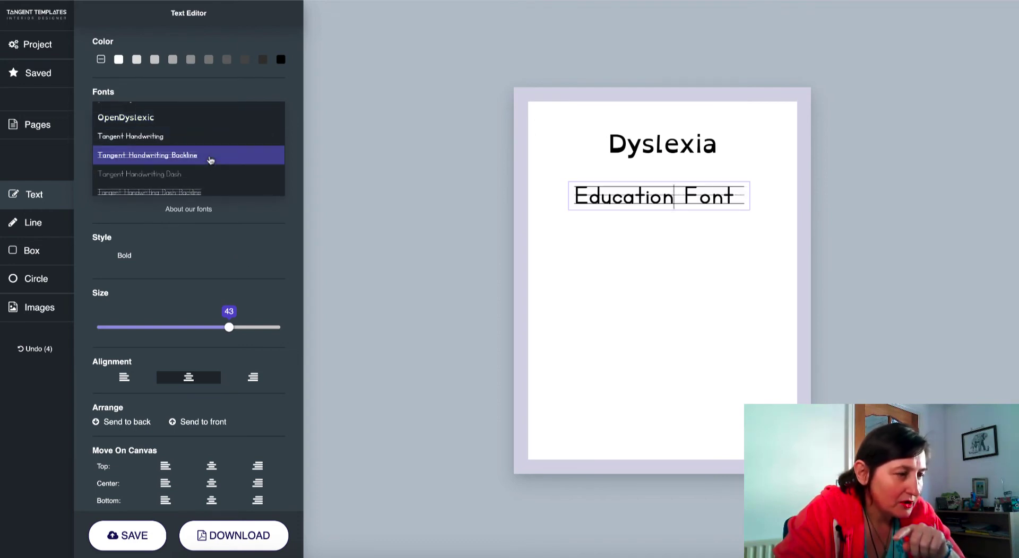
left_click(746, 226)
left_click(719, 199)
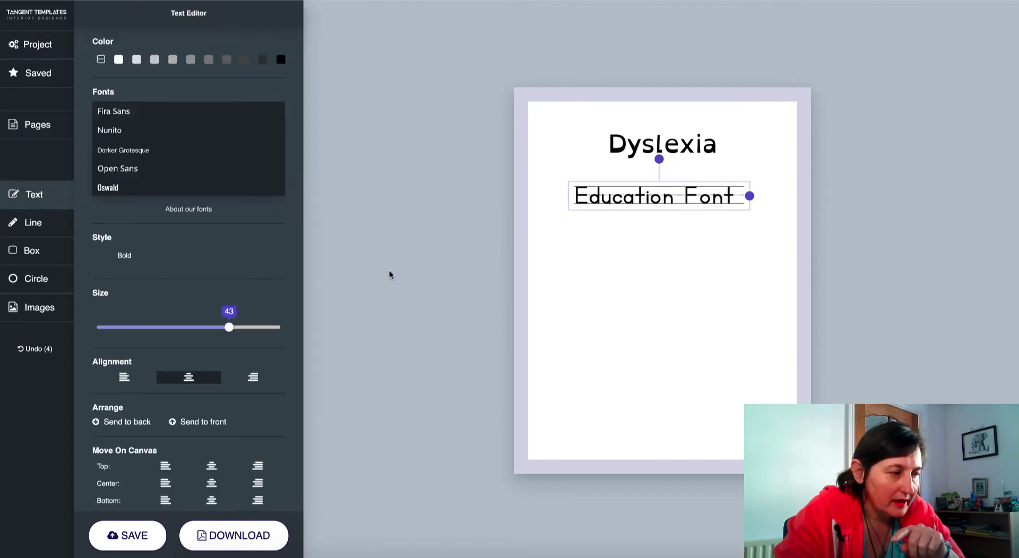
left_click_drag(236, 329, 280, 328)
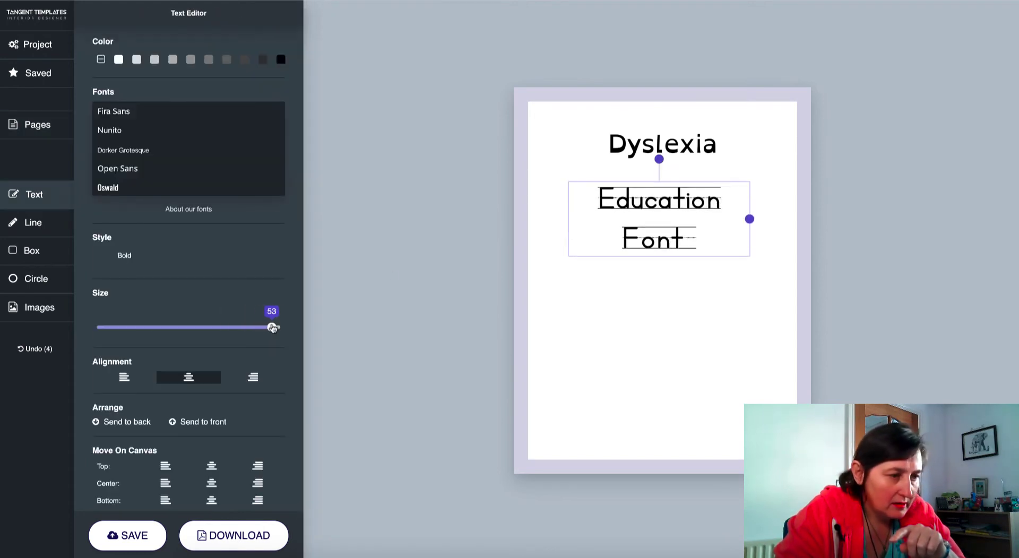
left_click_drag(751, 221, 798, 199)
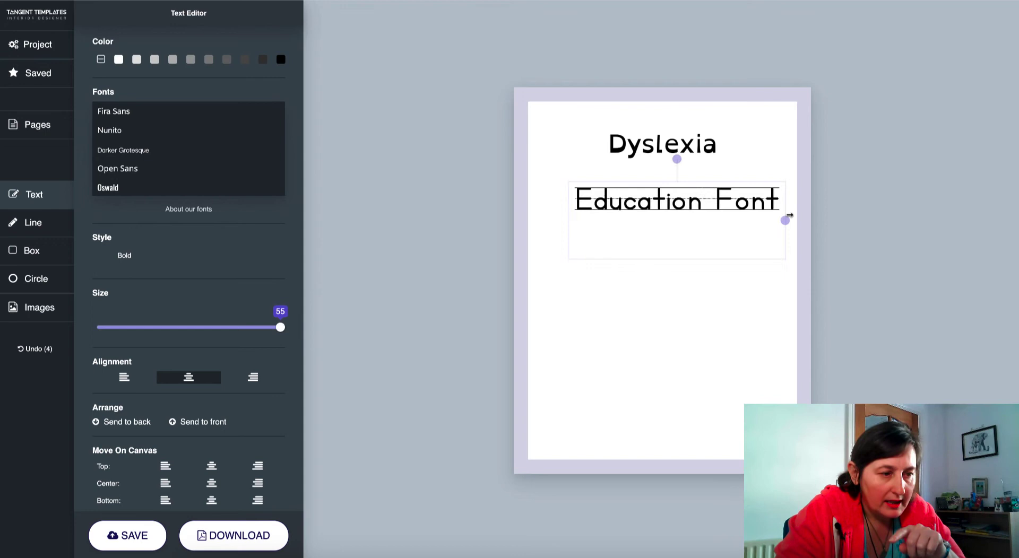
mouse_move(667, 200)
left_mouse_down()
mouse_move(634, 199)
mouse_move(654, 197)
left_mouse_up()
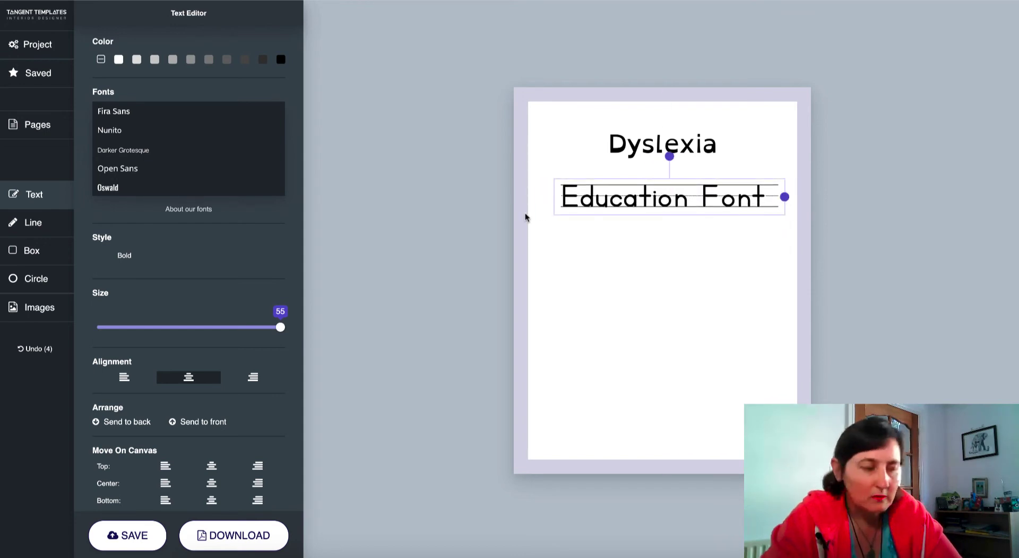
Duplicate the Education Font text below the original and set the copy to plain Tangent Handwriting.
scroll(226, 366, "down", 5)
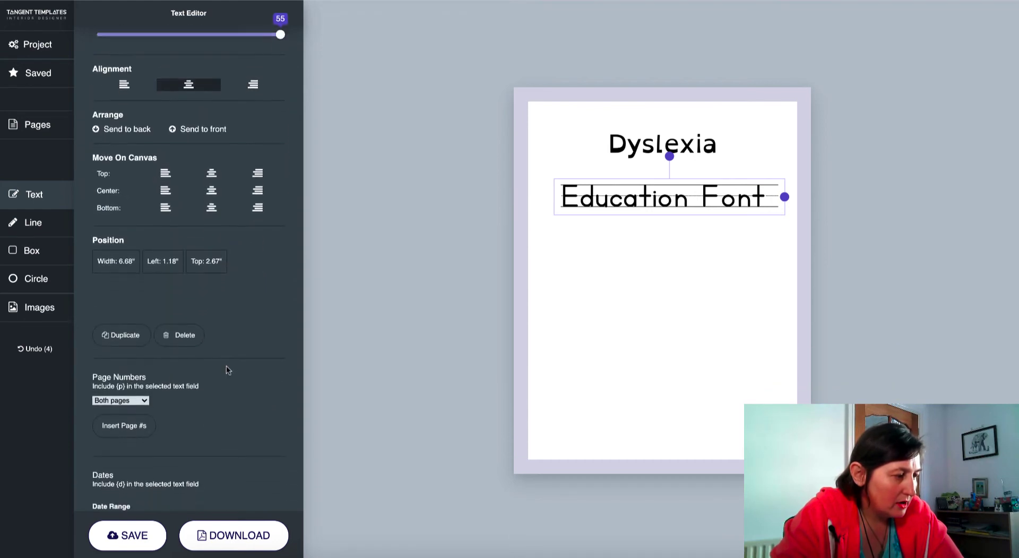
left_click(130, 327)
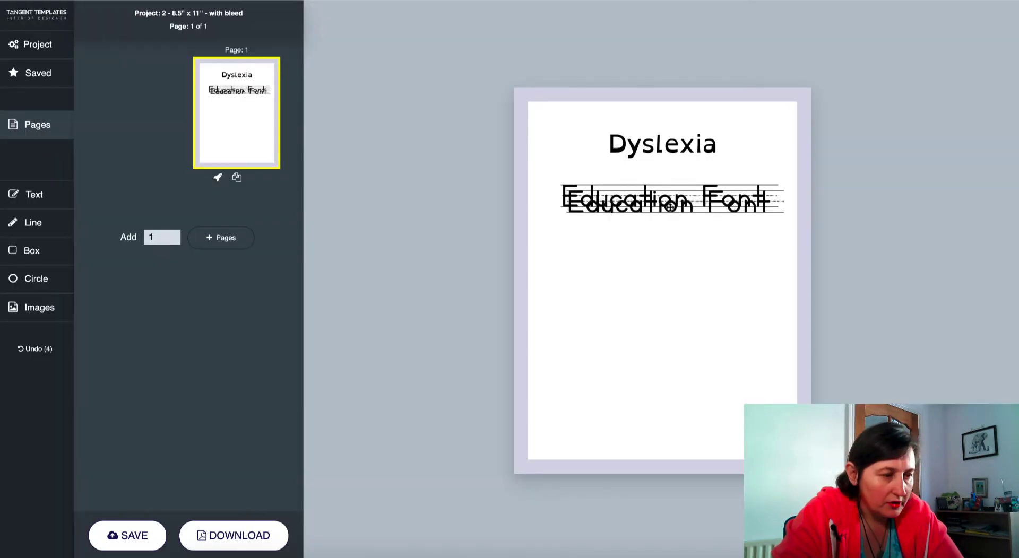
left_click_drag(674, 201, 669, 244)
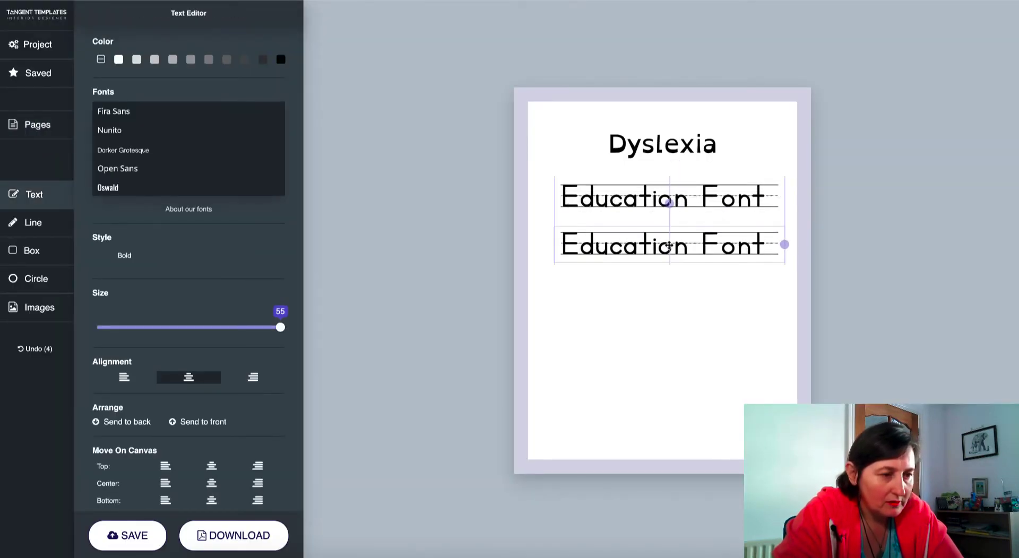
scroll(163, 185, "down", 2)
scroll(162, 185, "down", 2)
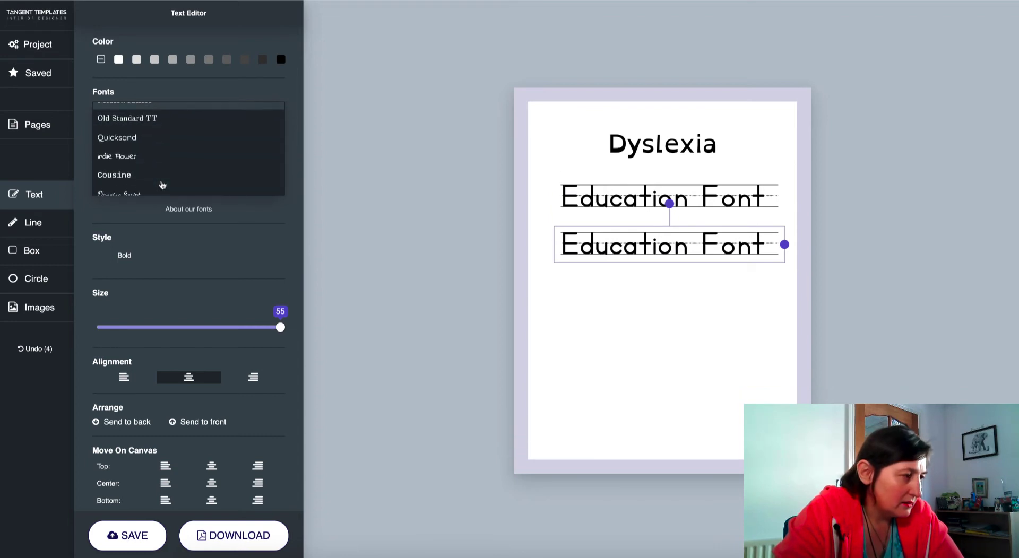
scroll(163, 185, "down", 2)
scroll(163, 184, "down", 2)
scroll(162, 185, "down", 2)
scroll(165, 181, "down", 2)
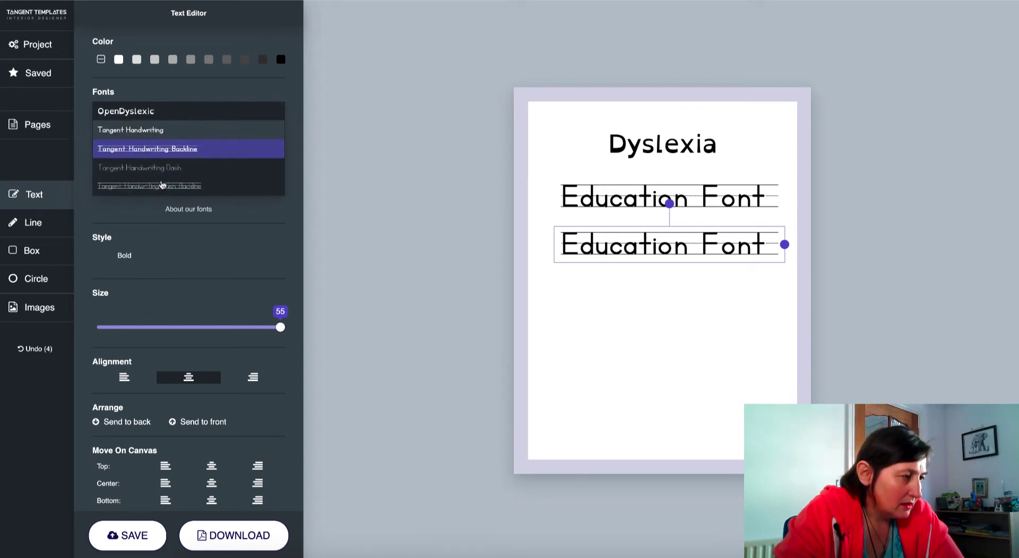
scroll(170, 170, "down", 1)
left_click(170, 121)
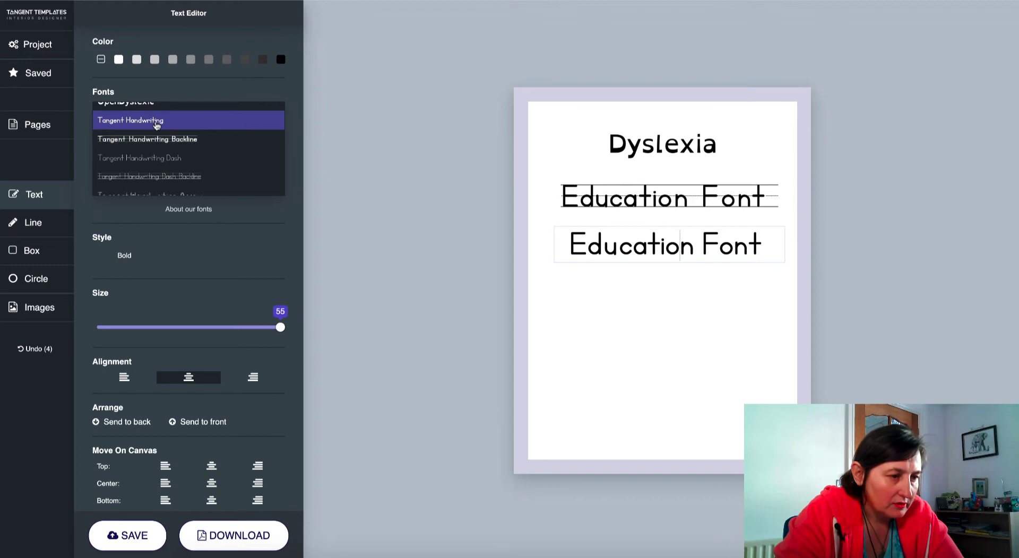
scroll(204, 342, "down", 3)
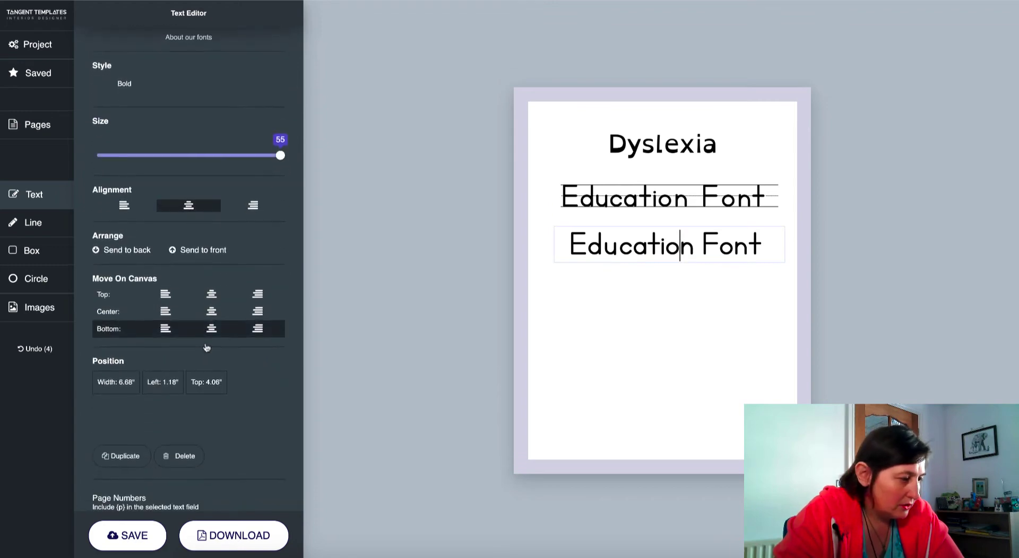
scroll(148, 389, "down", 2)
Duplicate the lower Education Font line below itself and set the copy to Tangent Handwriting Dash.
left_click(119, 366)
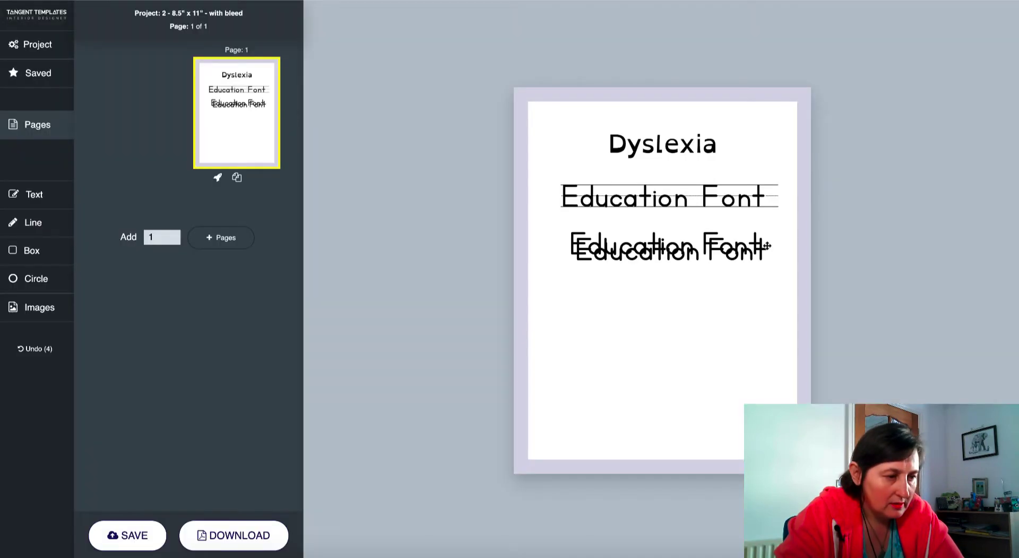
left_click_drag(718, 260, 718, 303)
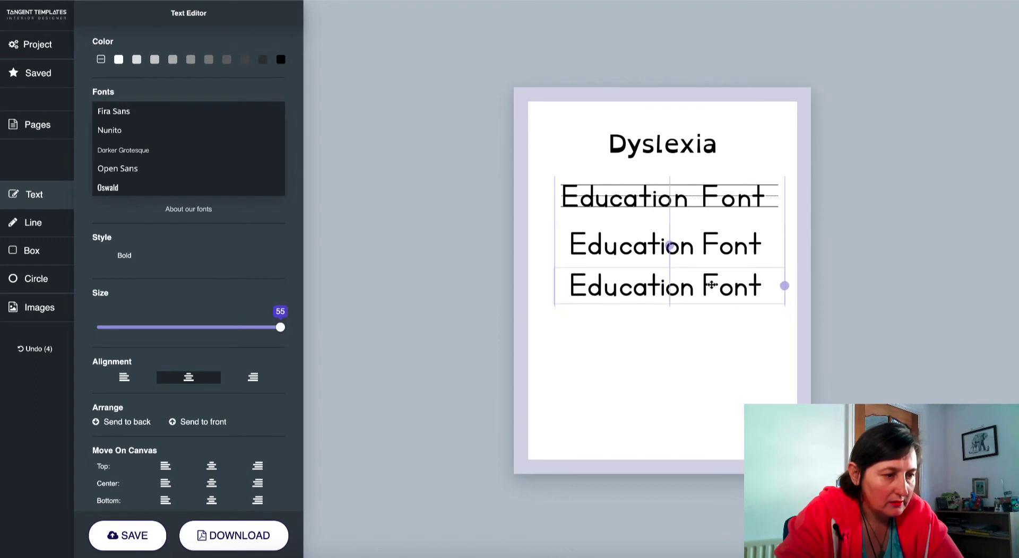
scroll(153, 182, "down", 3)
scroll(152, 183, "down", 2)
scroll(153, 182, "down", 2)
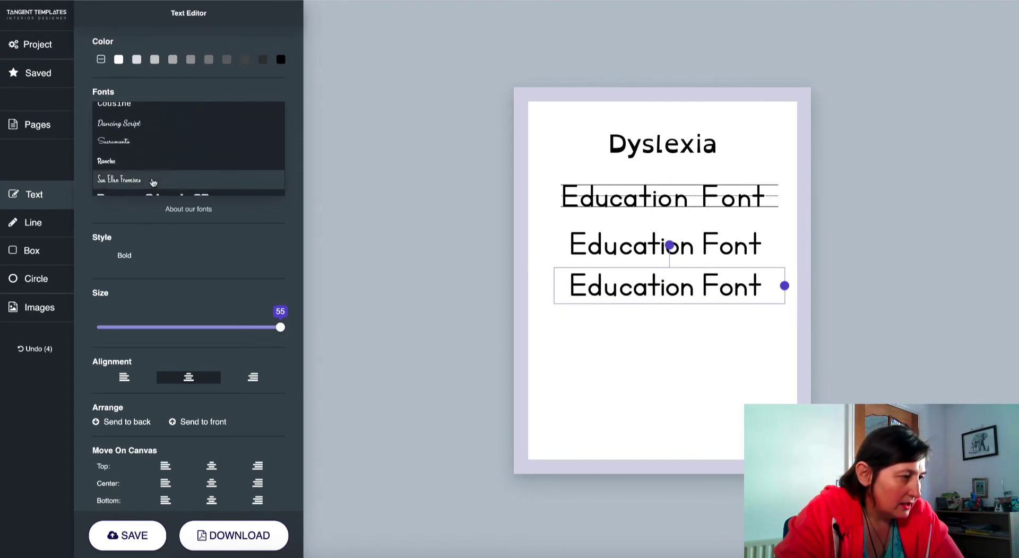
scroll(153, 182, "down", 2)
scroll(153, 182, "down", 2)
scroll(153, 182, "down", 3)
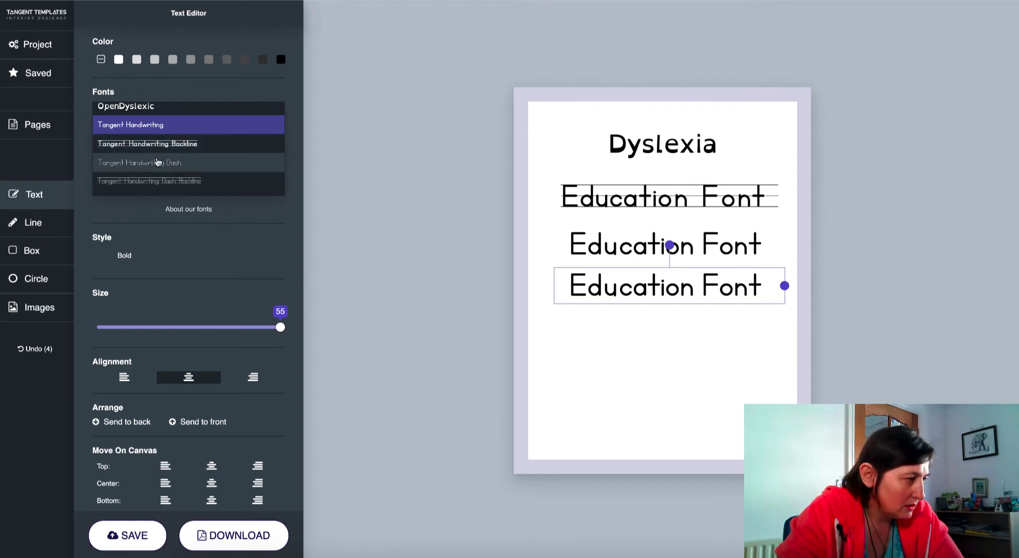
left_click(158, 165)
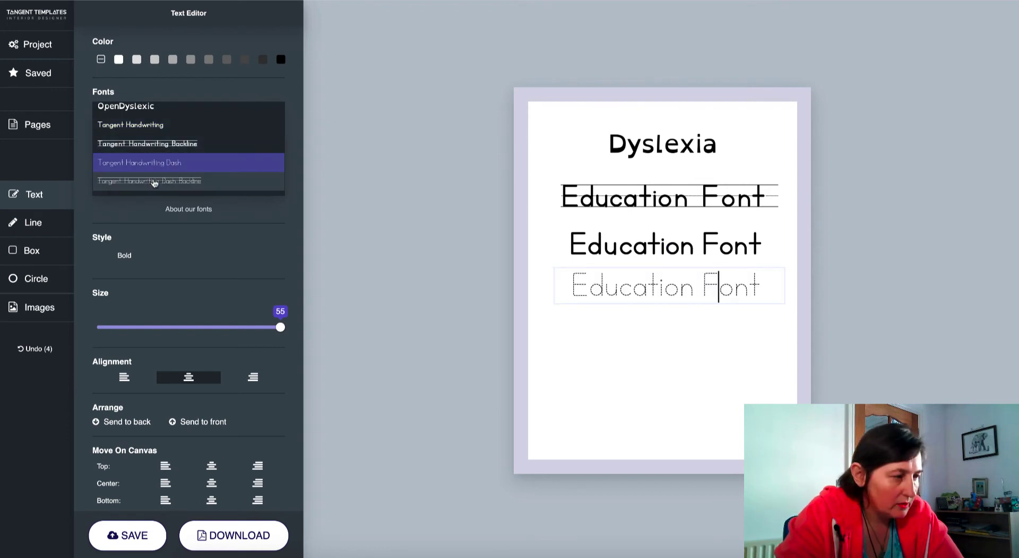
scroll(226, 333, "down", 5)
scroll(101, 313, "down", 2)
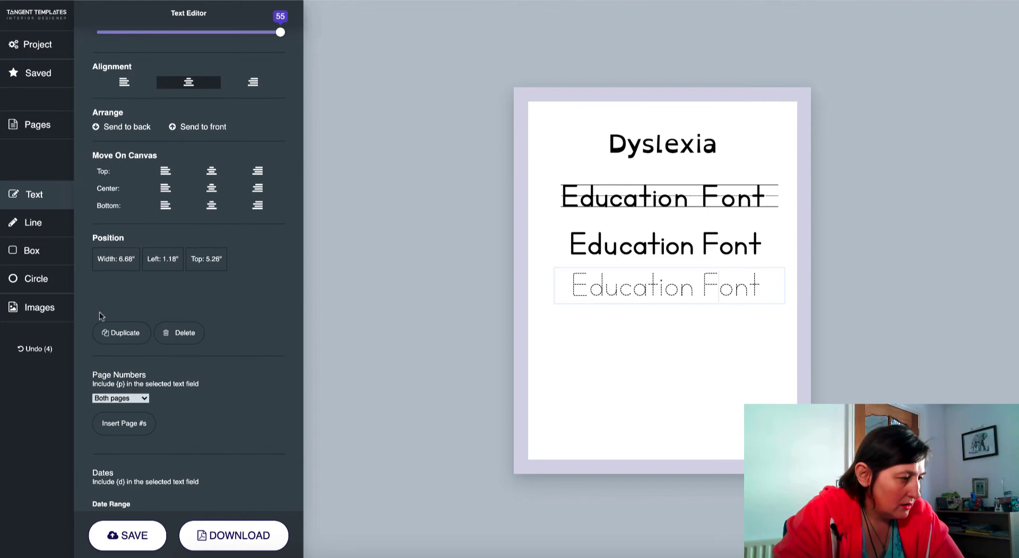
Place a Tangent Handwriting Dash Backline copy below the dashed line, then duplicate it.
left_click(119, 333)
left_click_drag(680, 293, 678, 329)
scroll(263, 137, "down", 2)
scroll(191, 151, "down", 3)
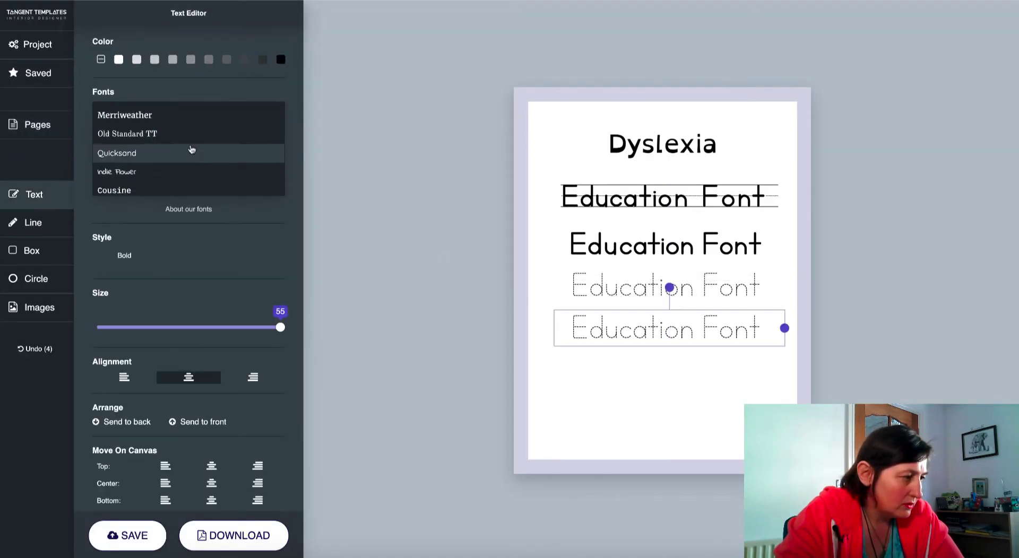
scroll(200, 150, "down", 3)
scroll(184, 150, "down", 3)
scroll(184, 149, "down", 4)
scroll(184, 149, "down", 3)
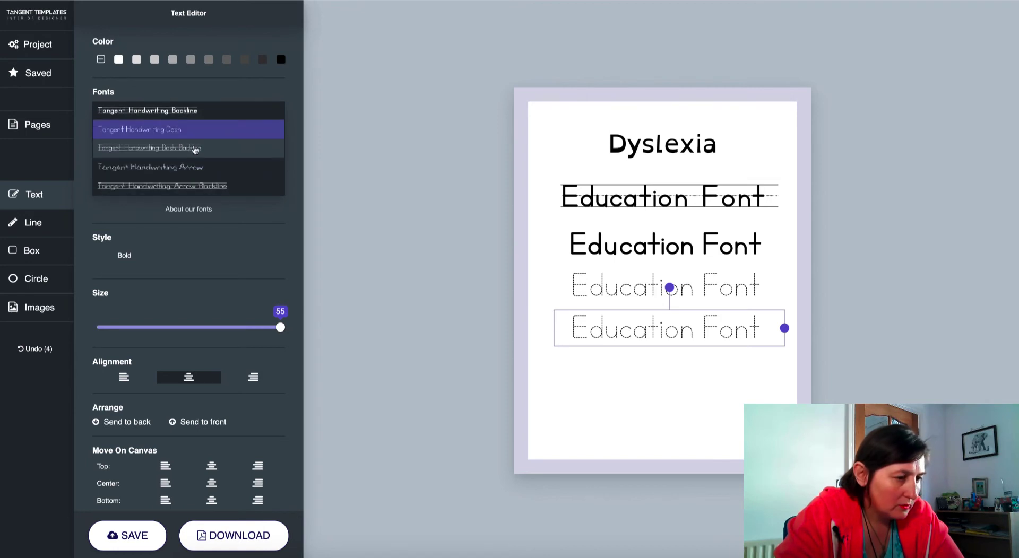
left_click(196, 148)
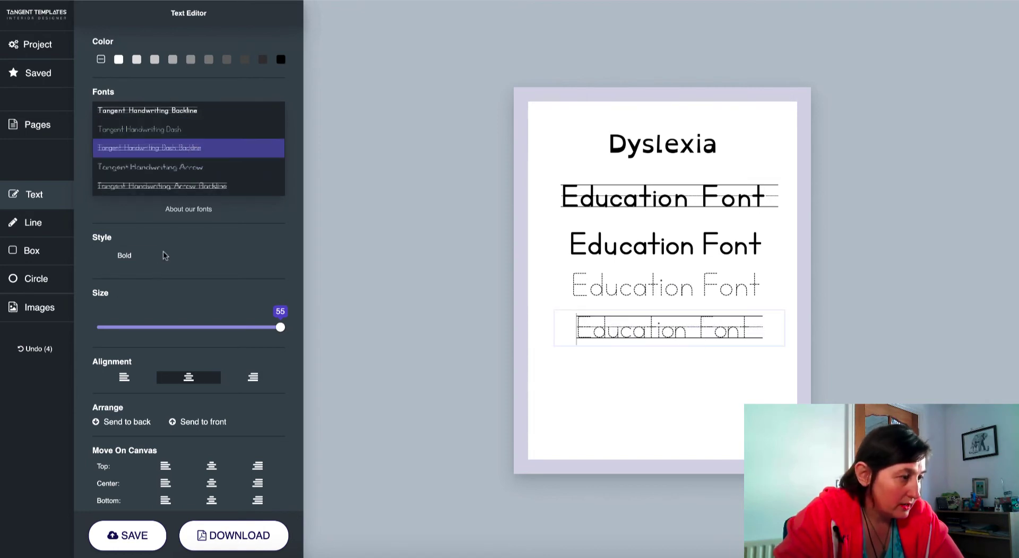
scroll(111, 456, "down", 5)
left_click(122, 347)
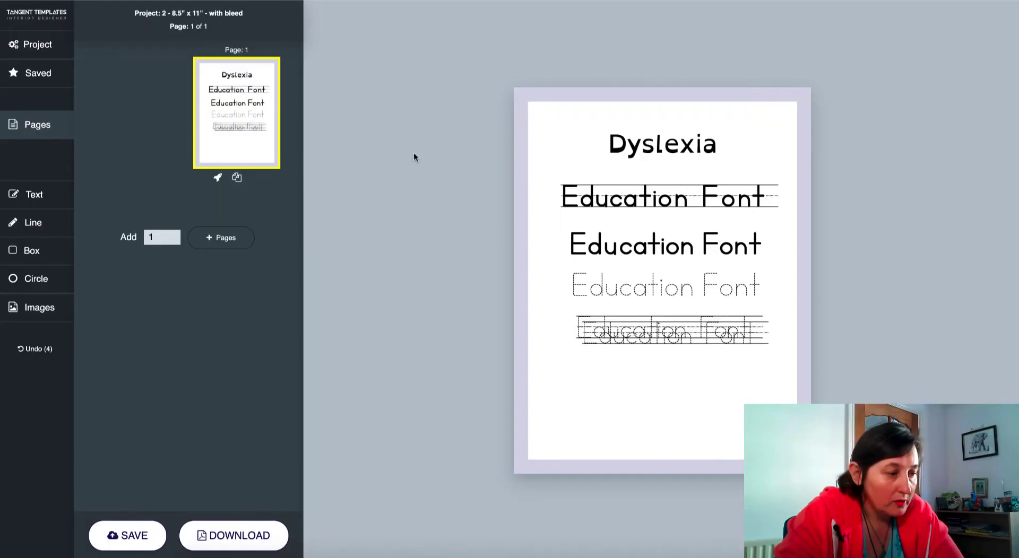
Move the new copy down and set it to Tangent Handwriting Arrow.
left_click_drag(637, 332, 631, 369)
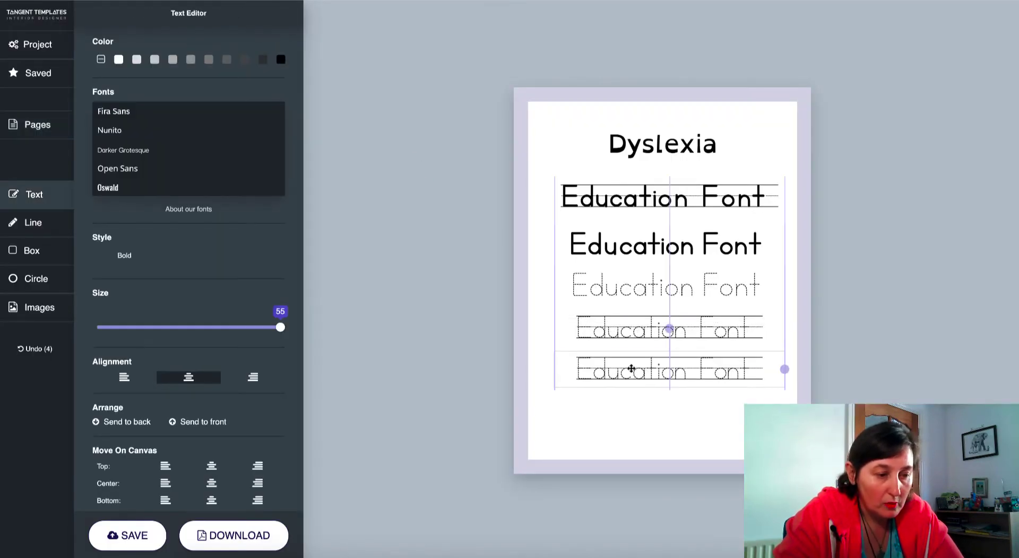
scroll(189, 144, "down", 5)
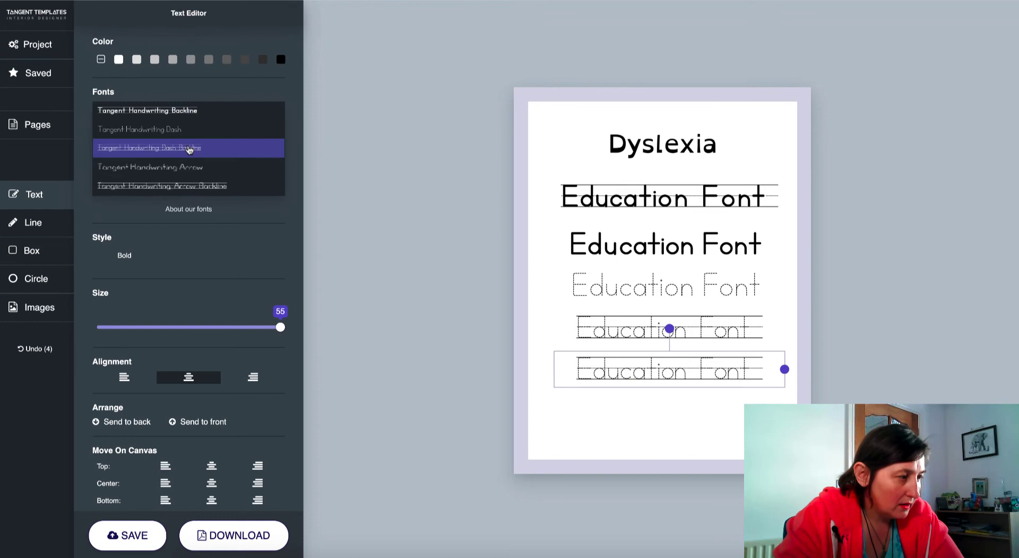
left_click(193, 167)
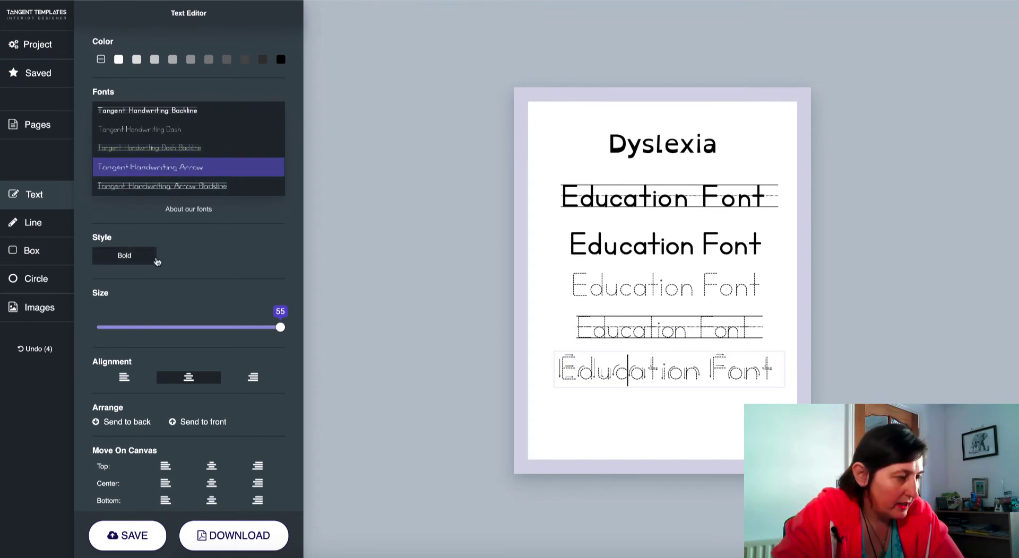
scroll(153, 262, "down", 2)
scroll(147, 263, "up", 2)
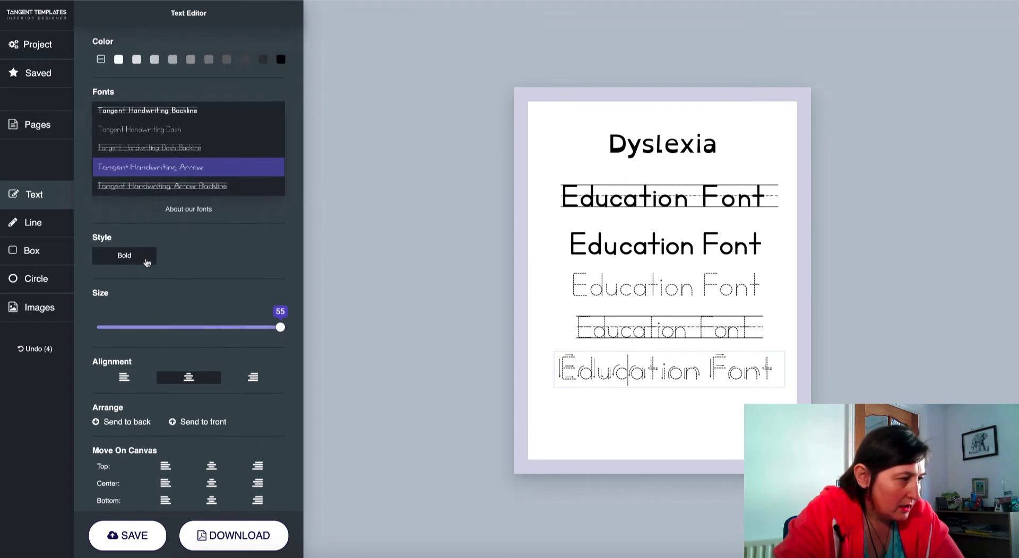
scroll(147, 263, "down", 2)
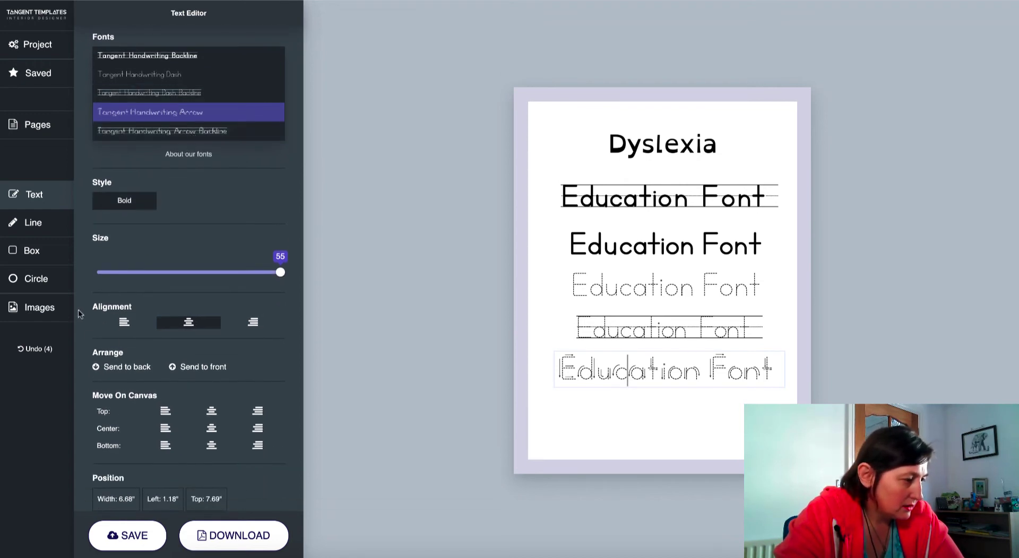
scroll(119, 409, "down", 2)
Add an Arrow Backline copy of the arrow line below it, then deselect to view the page.
left_click(121, 497)
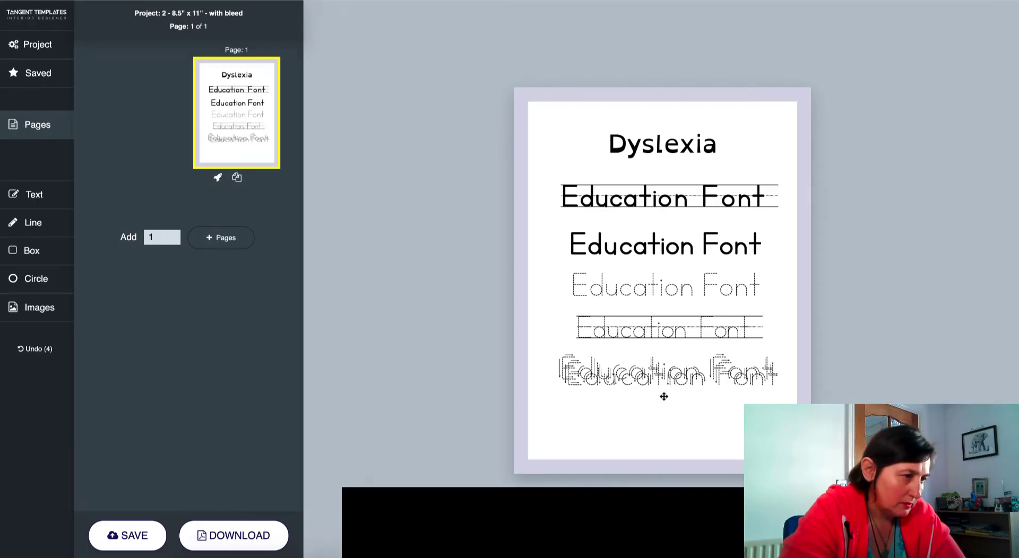
left_click(665, 387)
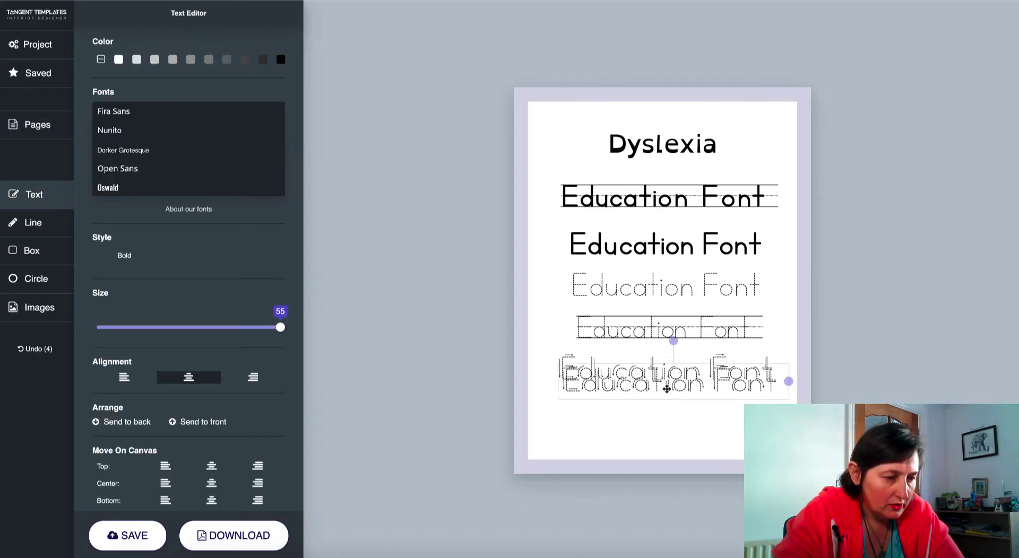
left_click_drag(667, 386, 664, 417)
scroll(162, 178, "down", 2)
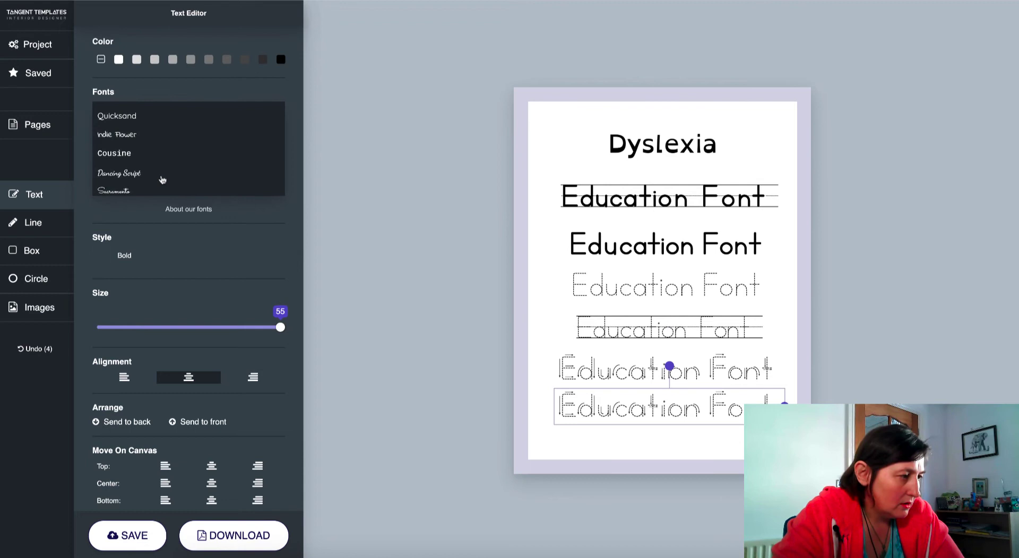
scroll(162, 178, "down", 2)
scroll(162, 179, "down", 2)
scroll(162, 180, "down", 2)
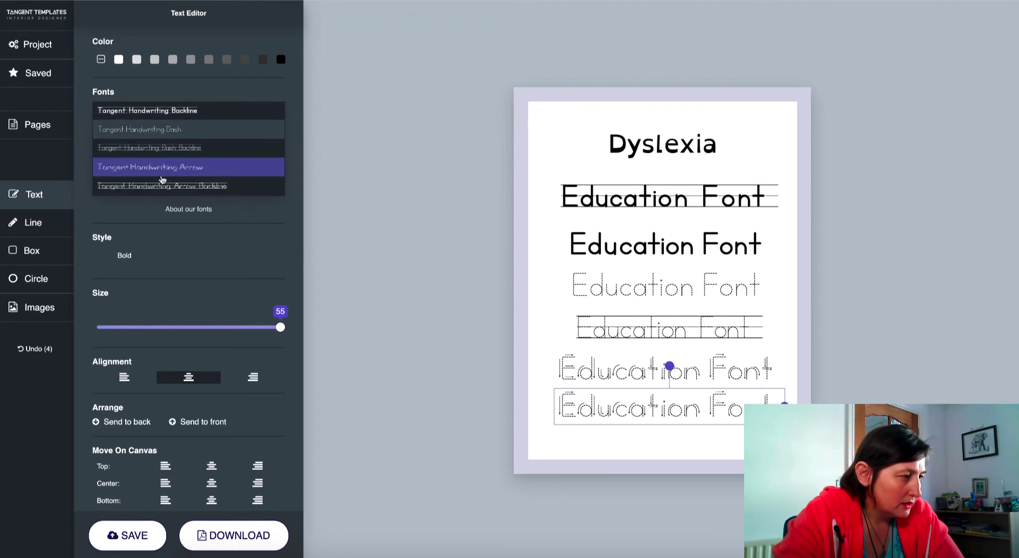
left_click(213, 186)
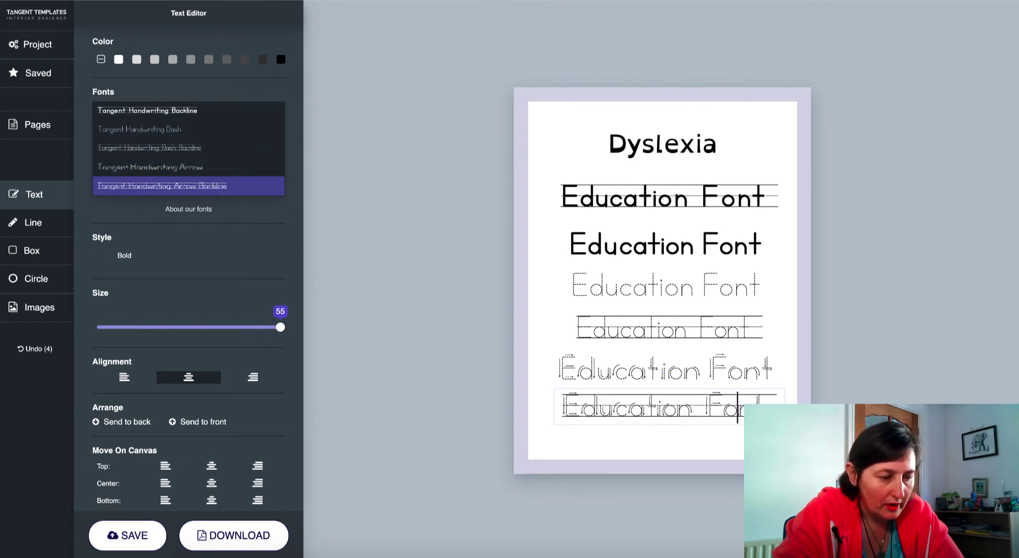
key("Escape")
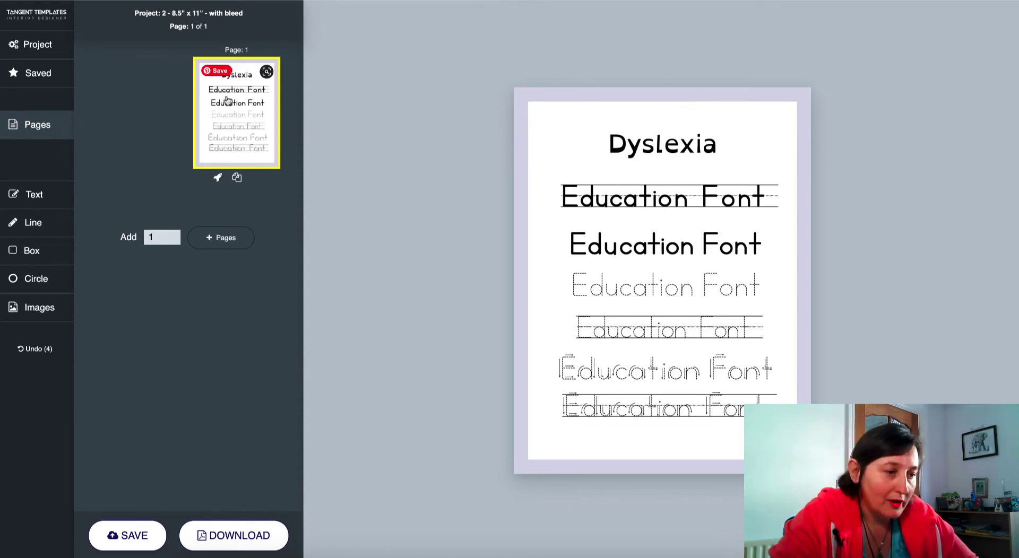
mouse_move(237, 112)
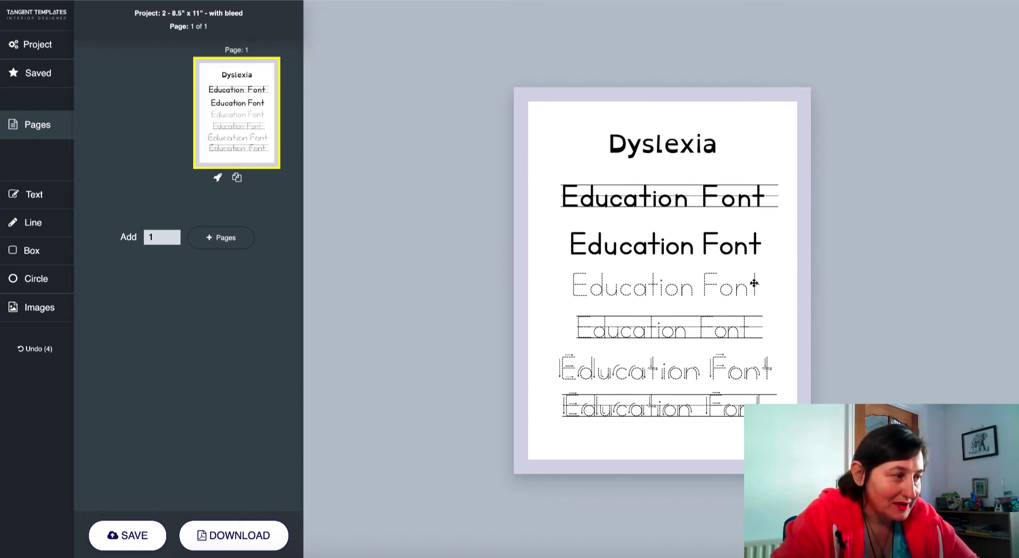
Duplicate the worksheet as page 2, nudge its second and third Education Font lines, and show Images.
left_click(237, 178)
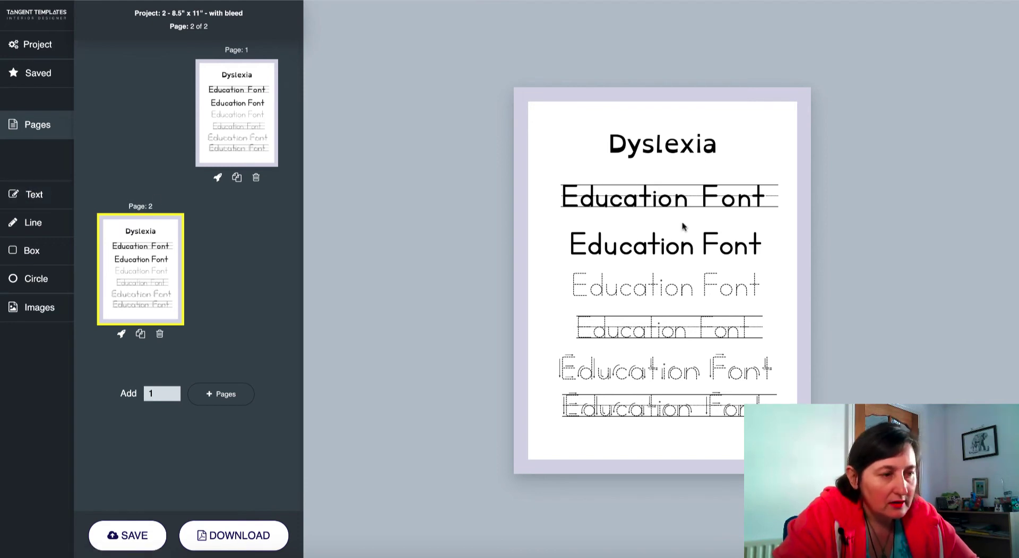
left_click(677, 144)
left_click(686, 211)
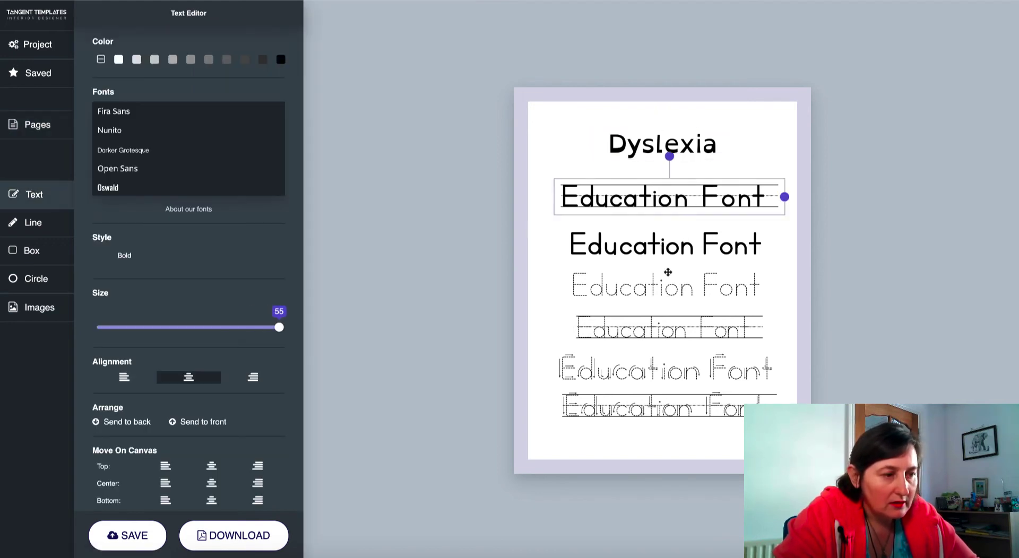
left_click_drag(674, 254, 671, 245)
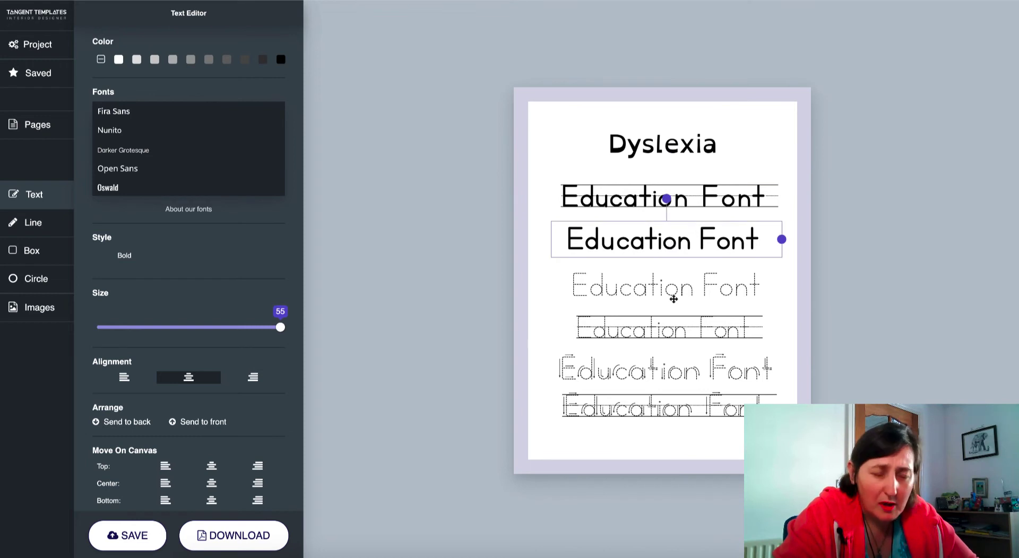
left_click_drag(671, 291, 674, 314)
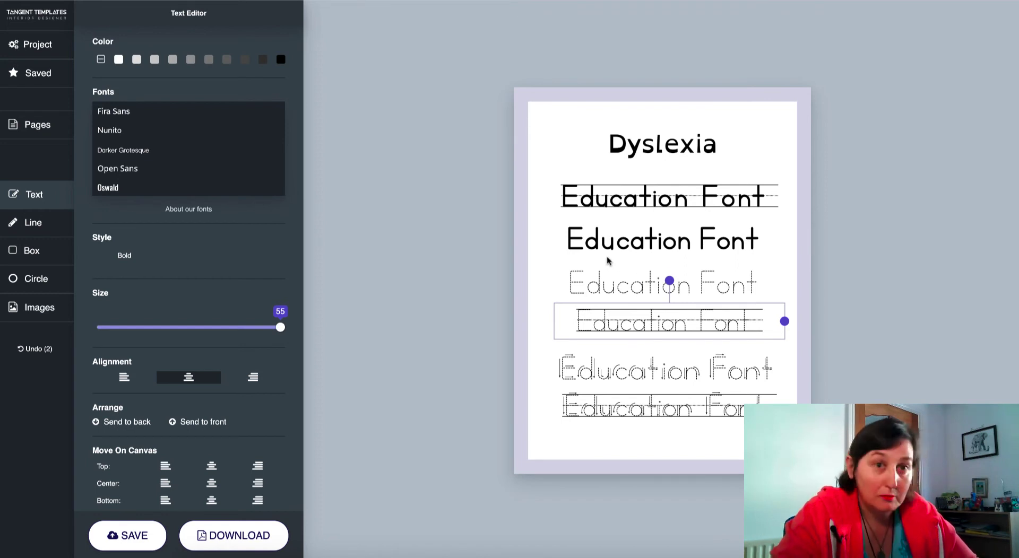
left_click(43, 315)
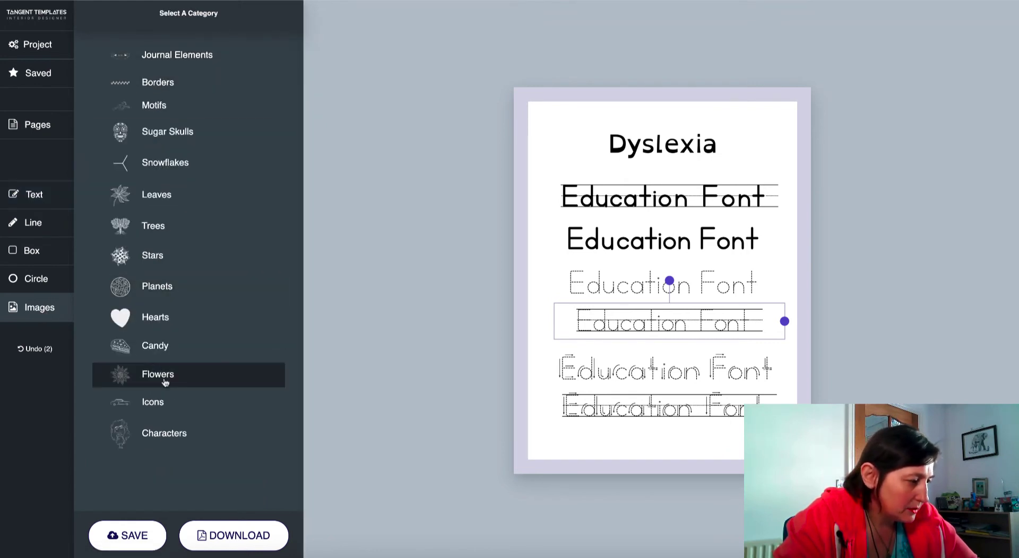
Add a girl drawing from Characters, enlarged to nearly page height at the top left.
left_click(165, 431)
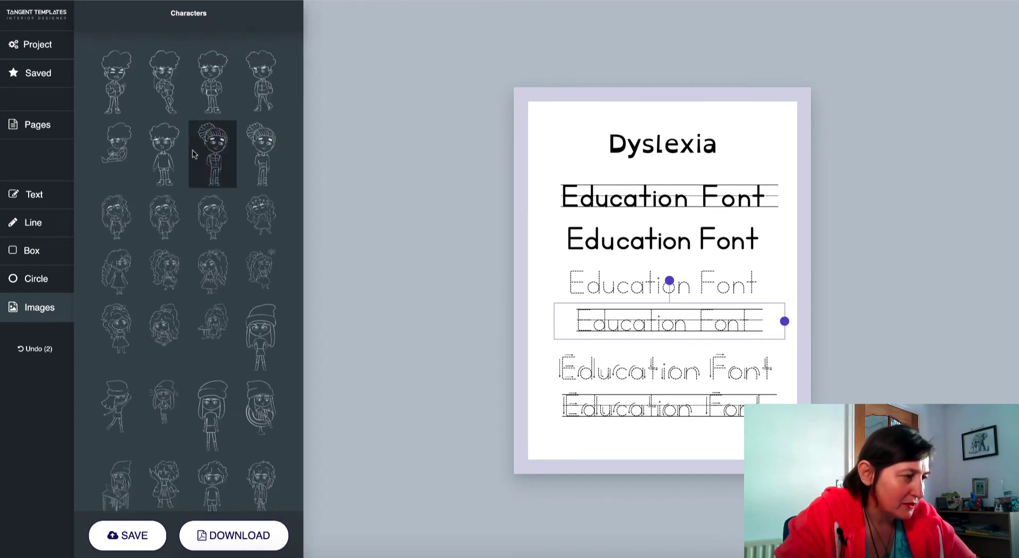
left_click(204, 283)
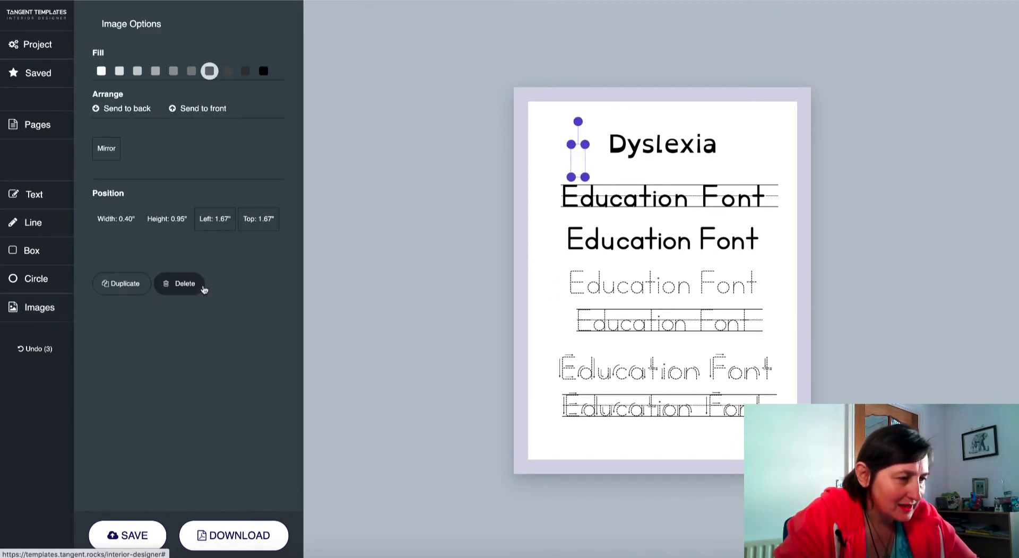
left_click_drag(586, 179, 676, 404)
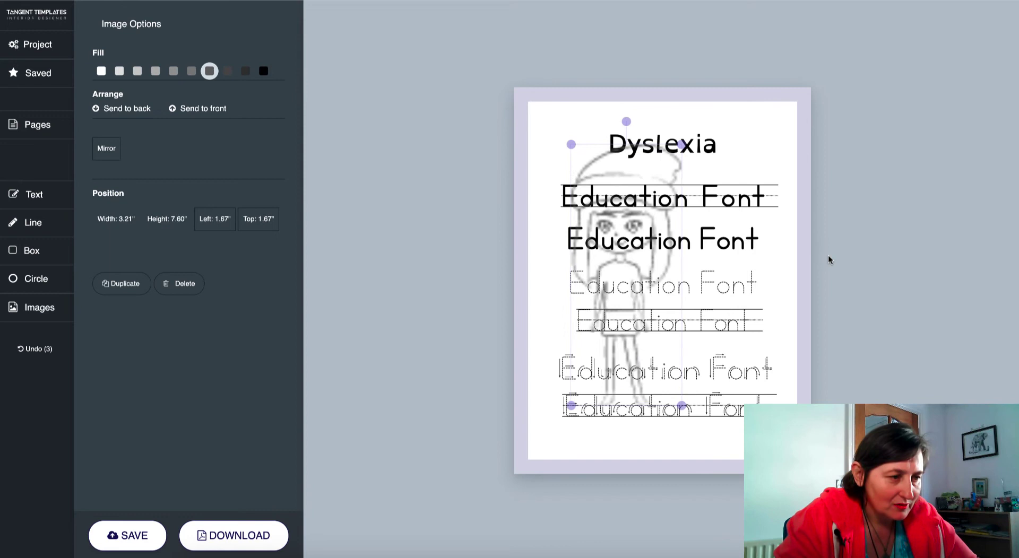
left_click_drag(640, 149, 590, 133)
Delete the first Education Font line and align the plain line beside the girl drawing.
left_click(679, 187)
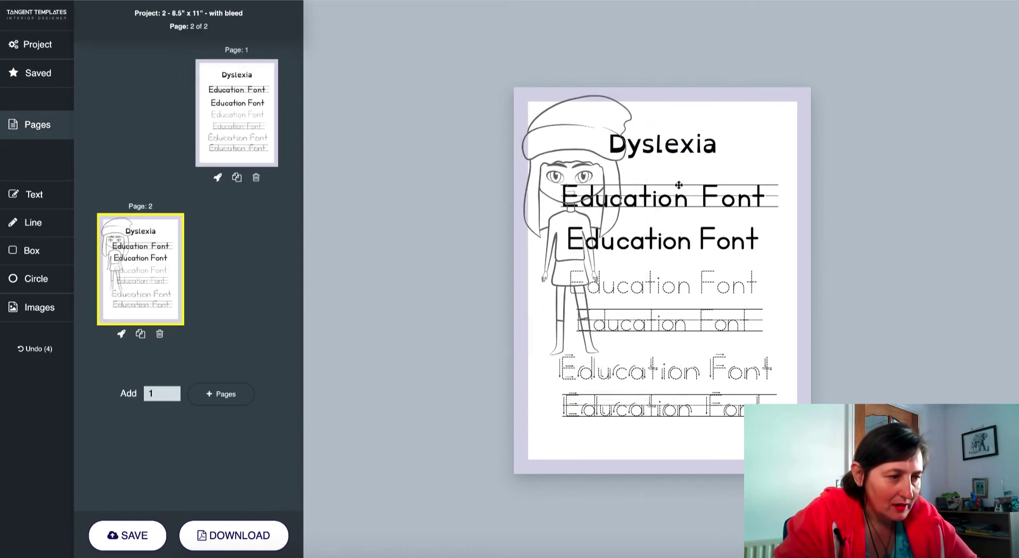
key("Delete")
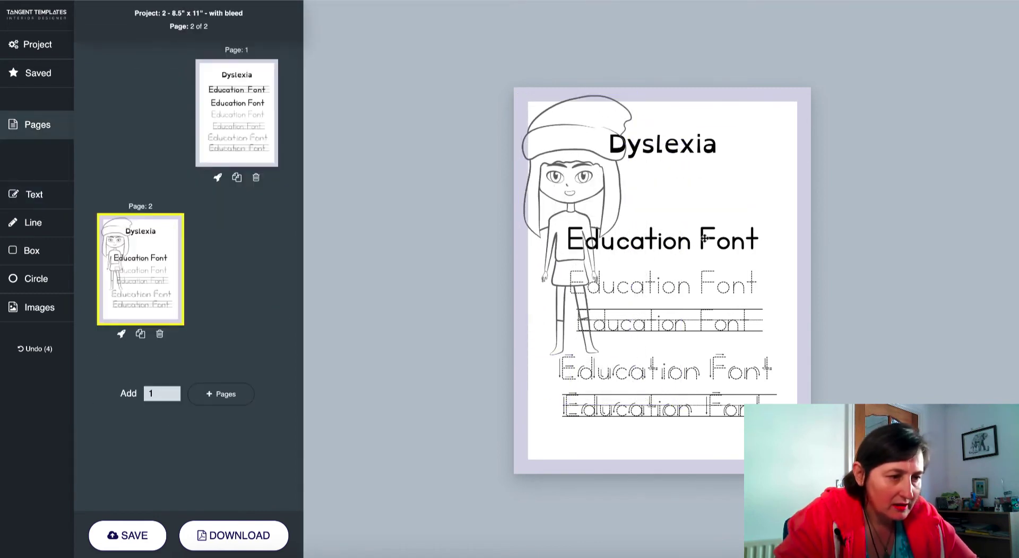
left_click(704, 239)
left_click_drag(705, 238, 757, 231)
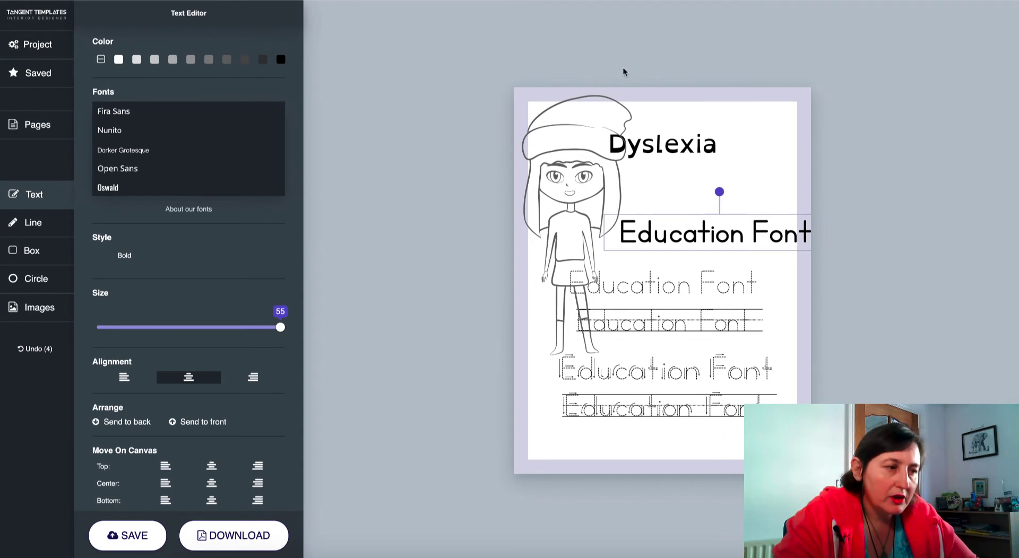
mouse_move(561, 154)
left_mouse_down()
mouse_move(574, 160)
mouse_move(566, 149)
left_mouse_up()
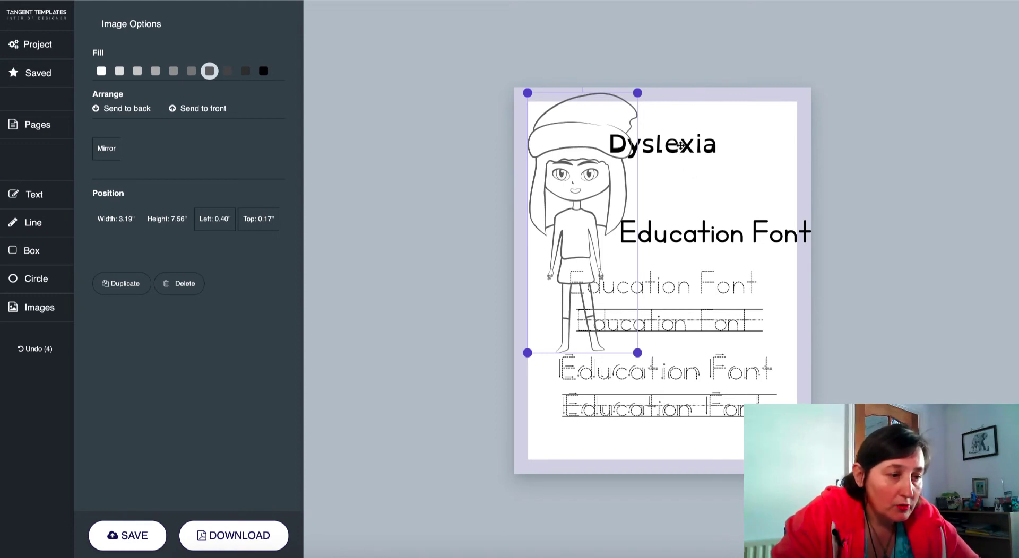
left_click(681, 144)
left_click_drag(711, 234, 687, 233)
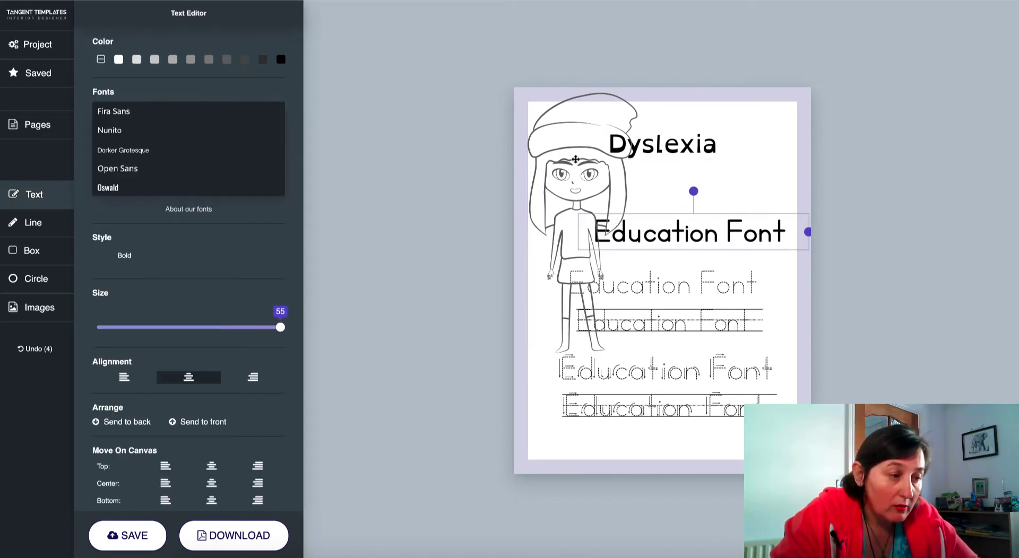
left_click_drag(576, 159, 571, 158)
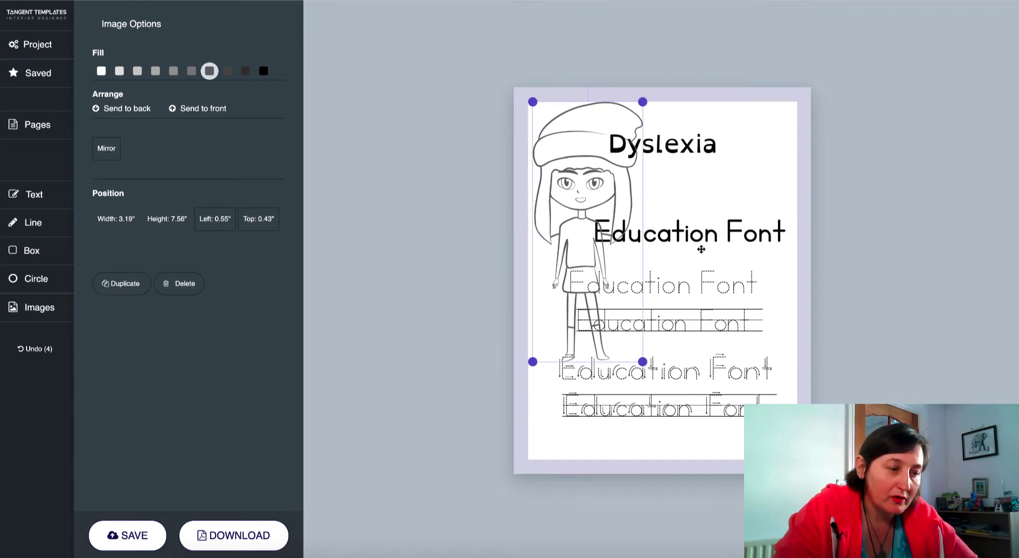
left_click_drag(700, 249, 704, 247)
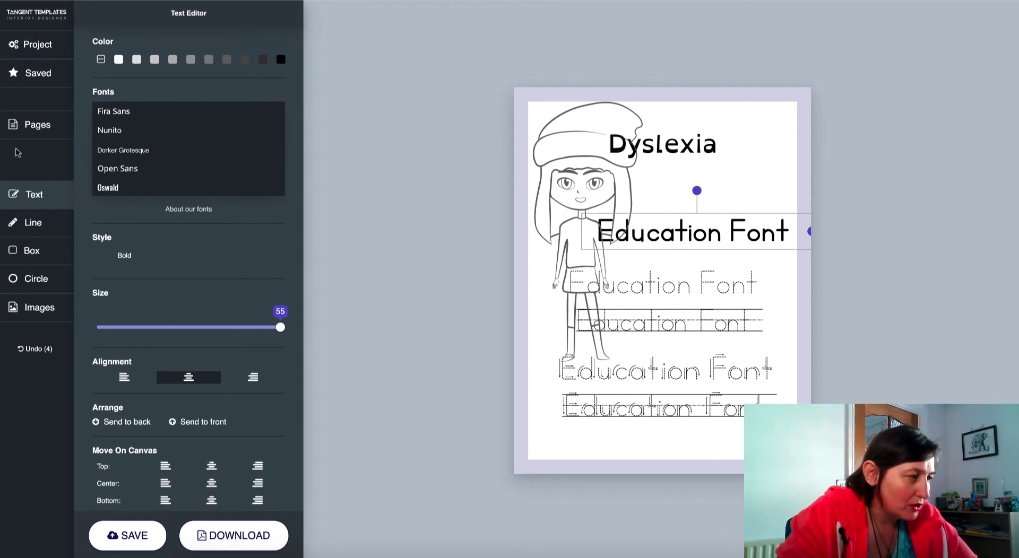
Add a Snowflakes image at the page's top-right corner, rotated slightly clockwise.
left_click(47, 311)
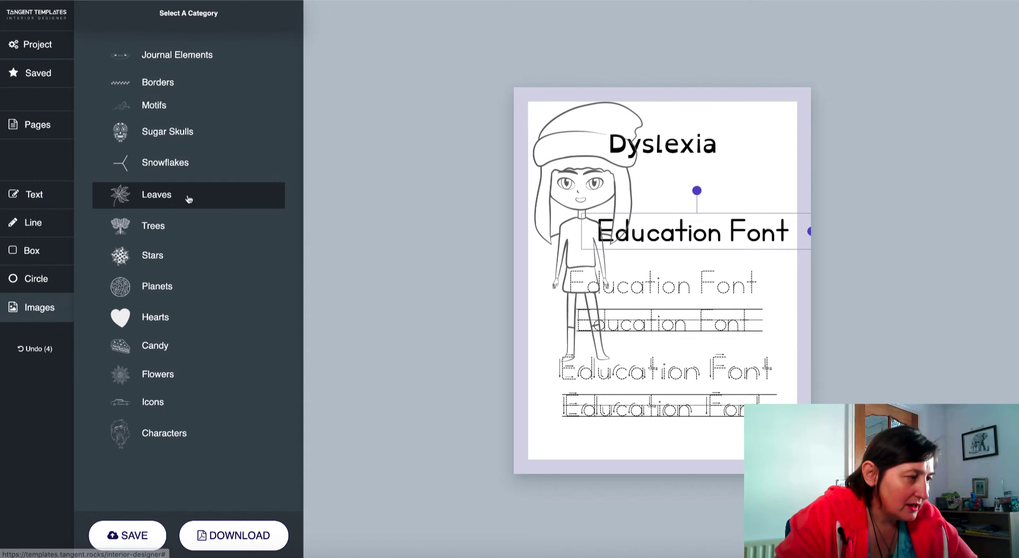
left_click(178, 162)
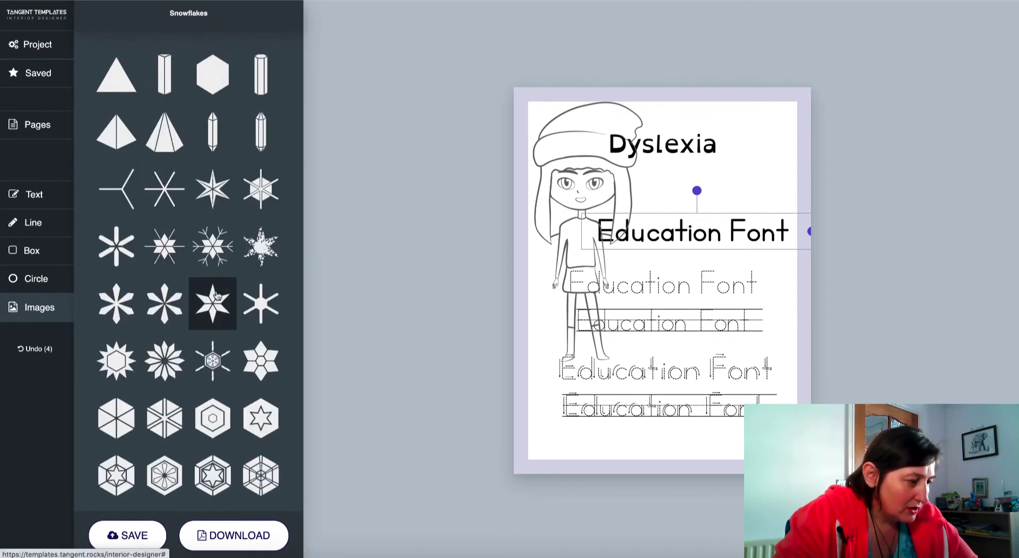
left_click(216, 296)
left_click_drag(594, 157, 756, 133)
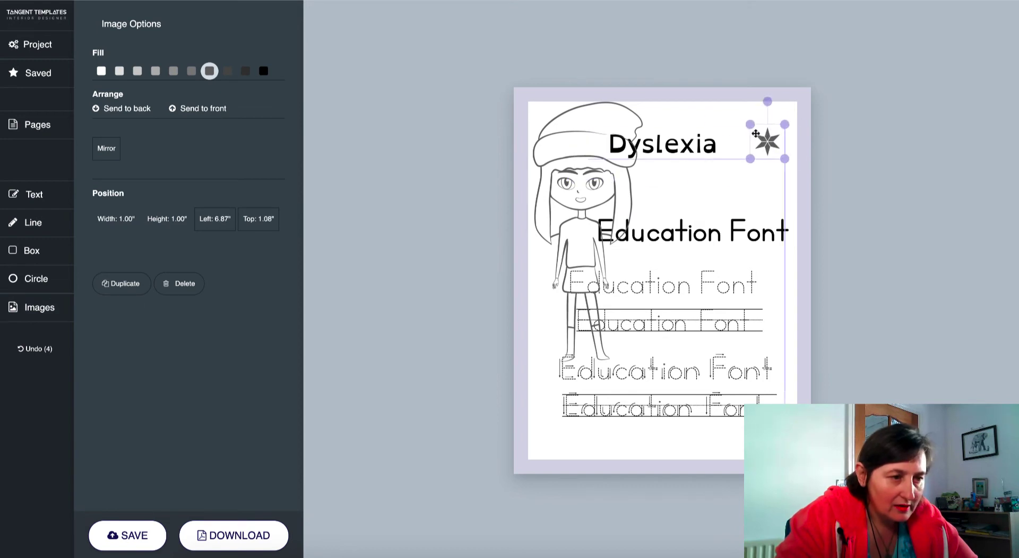
left_click_drag(768, 101, 785, 102)
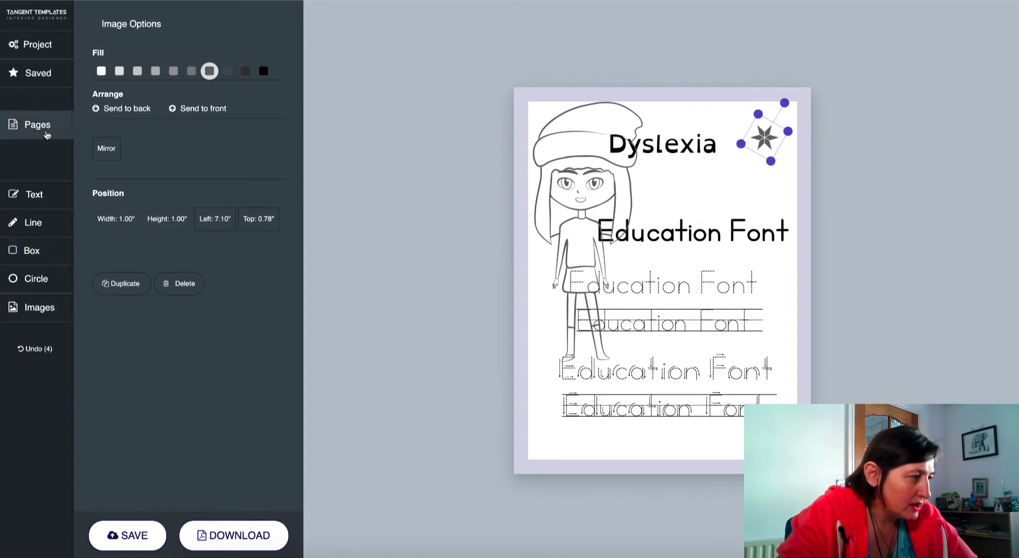
left_click(45, 128)
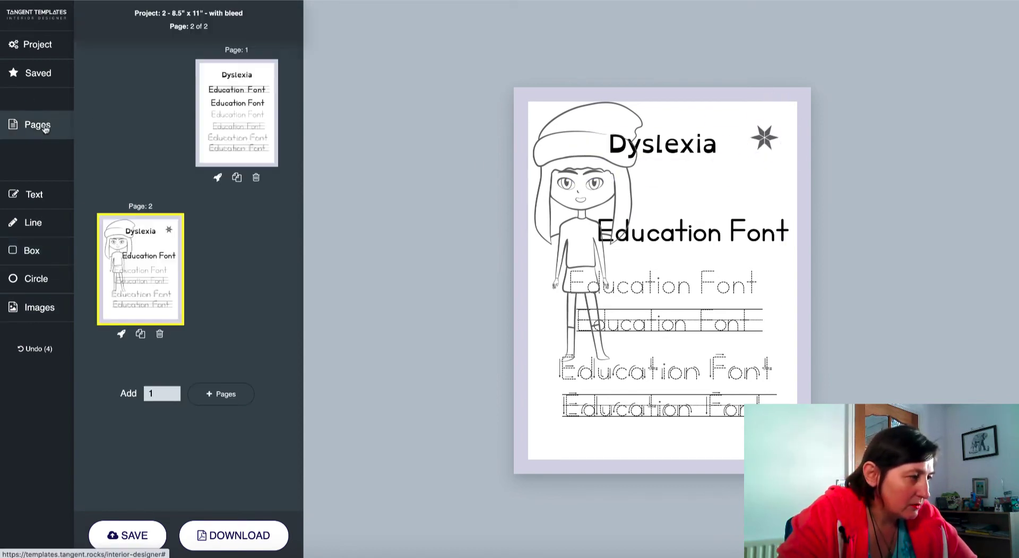
Add a Blank preset page as the project's third page.
left_click(233, 399)
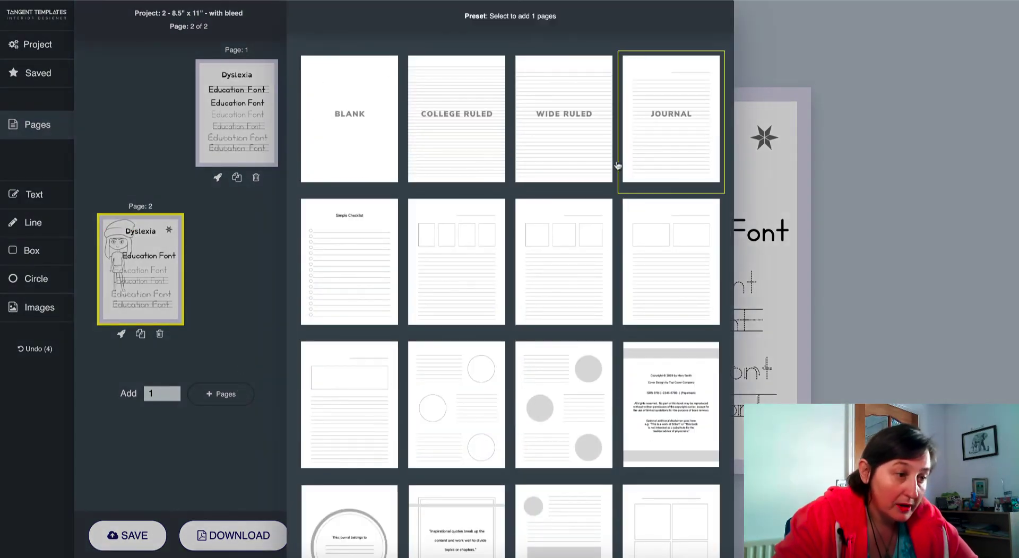
scroll(636, 84, "down", 4)
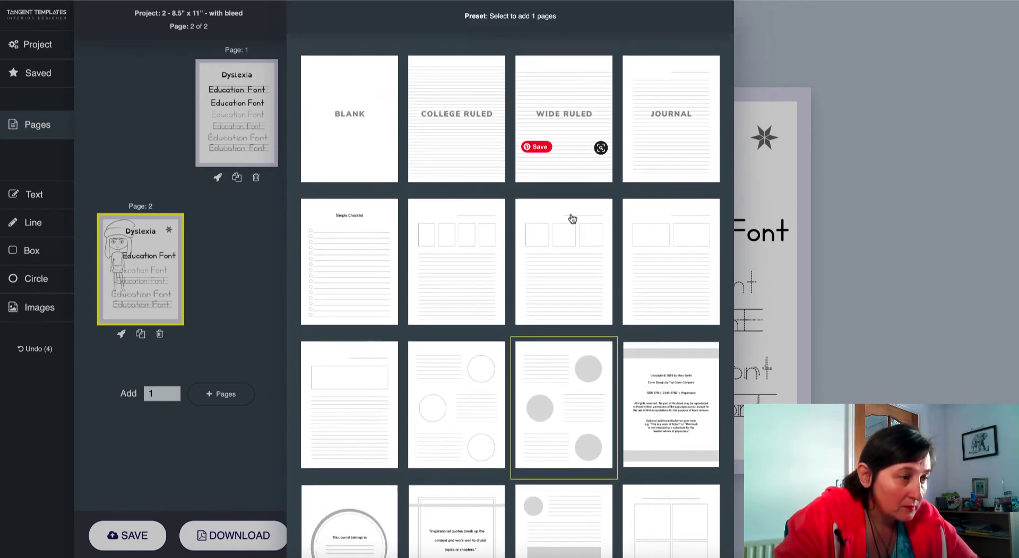
scroll(574, 223, "up", 4)
left_click(363, 125)
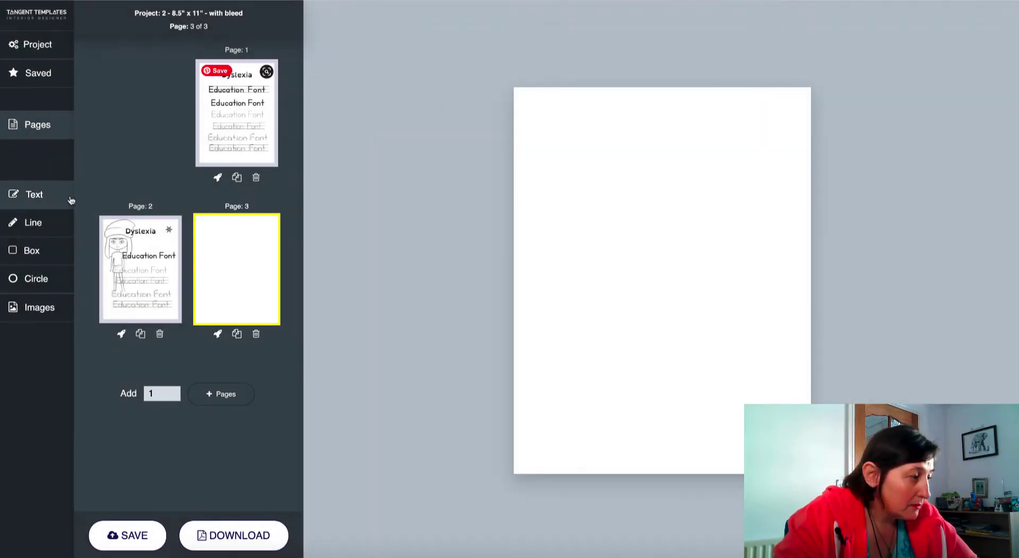
Add a box across the page's upper part, widened to the margins (about 7.19 x 4.80 in).
left_click(35, 251)
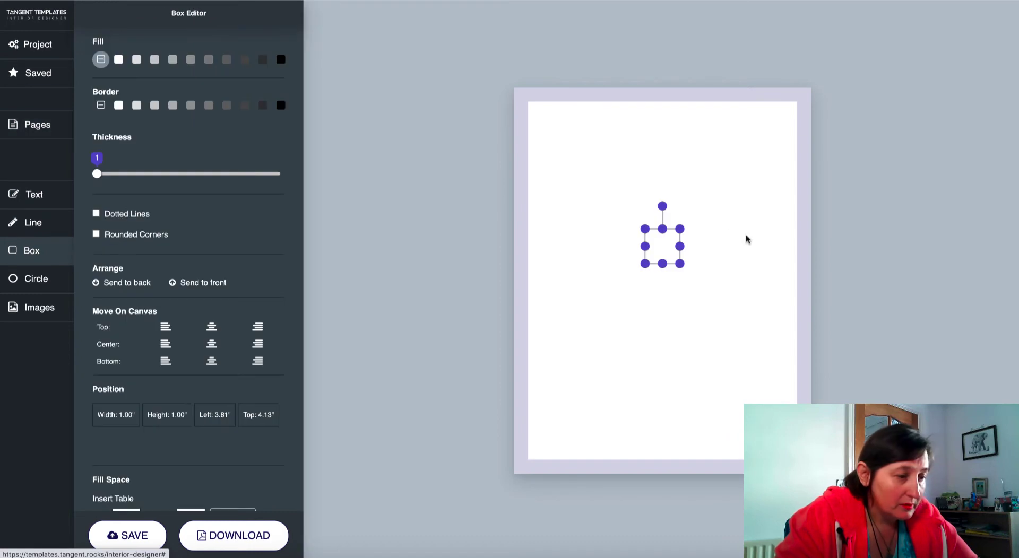
left_click_drag(663, 243, 590, 140)
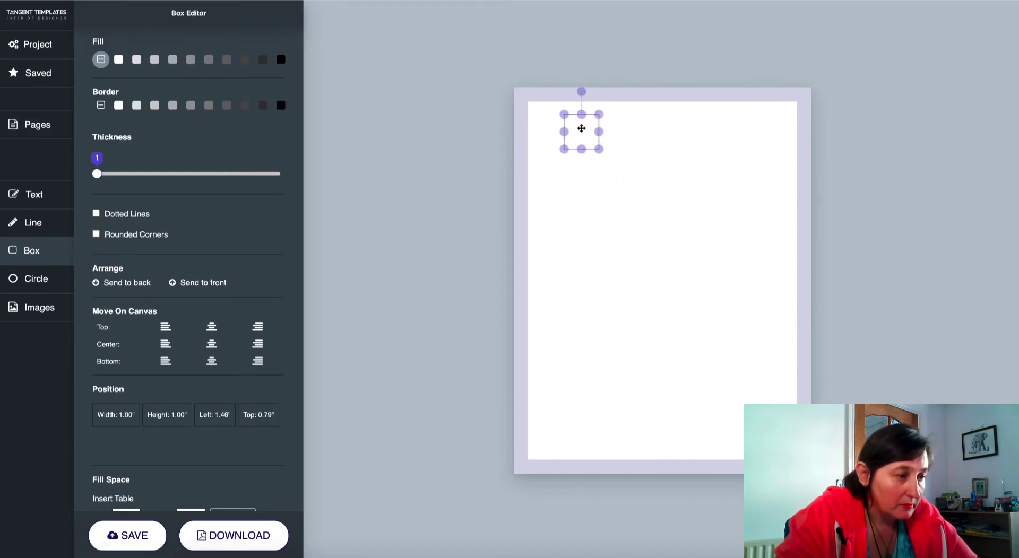
left_click_drag(599, 149, 833, 178)
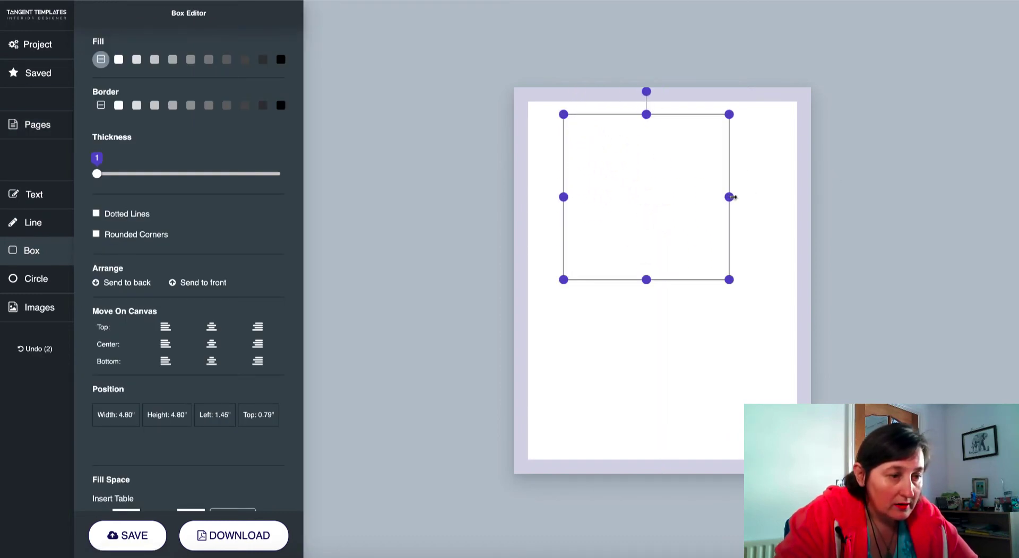
left_click_drag(730, 197, 790, 197)
left_click_drag(563, 197, 542, 197)
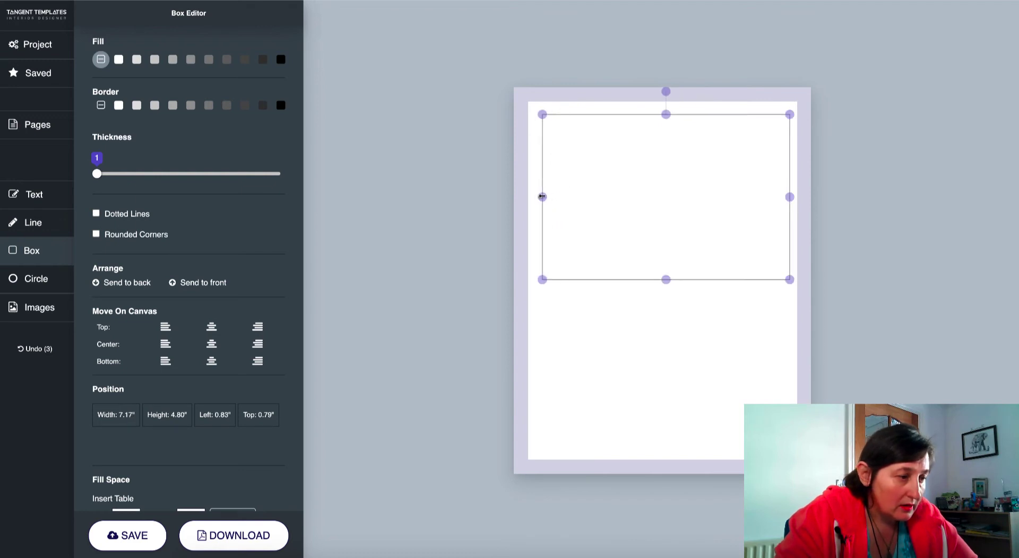
Add a horizontal line along the box's top and a duplicate just below it.
left_click(33, 223)
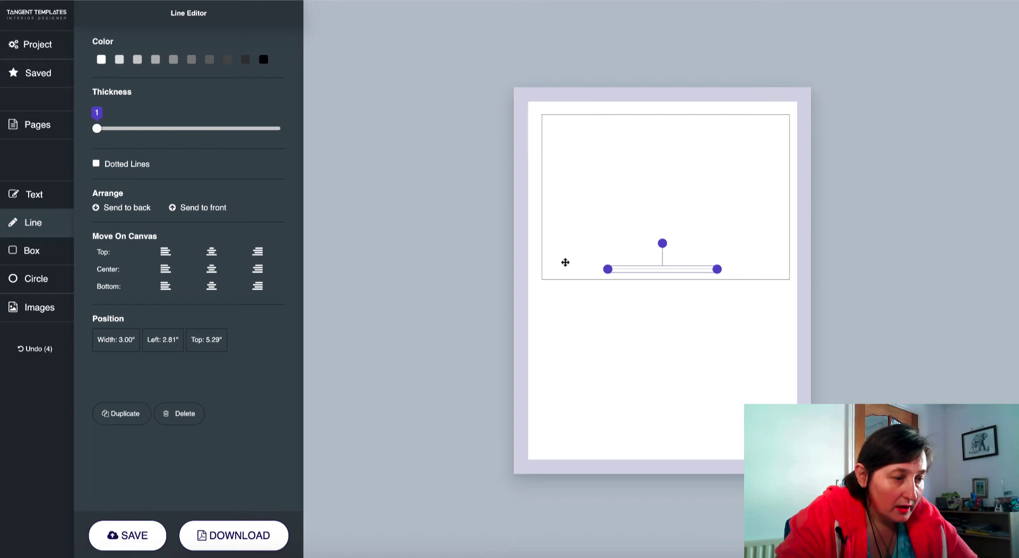
left_click_drag(647, 272, 579, 140)
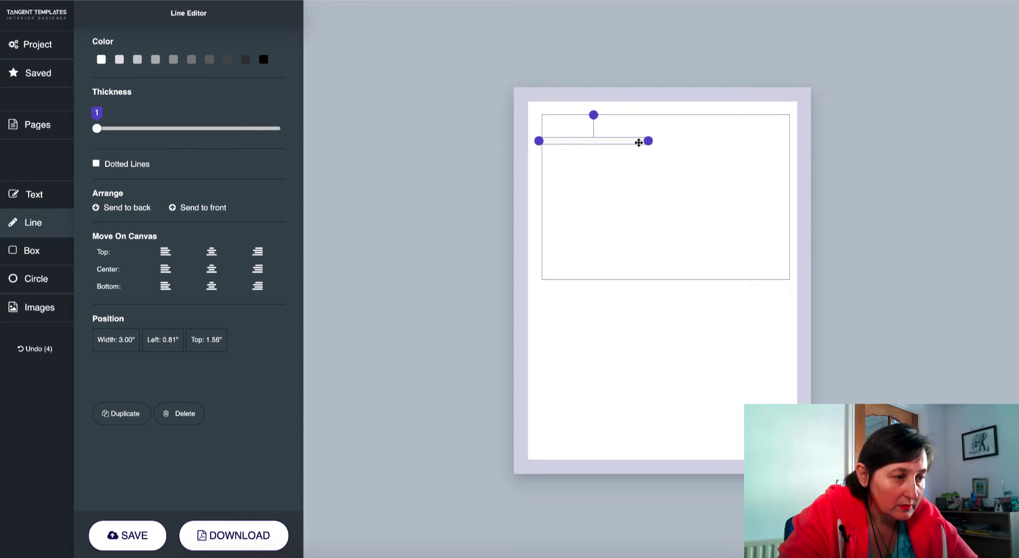
left_click_drag(651, 141, 786, 140)
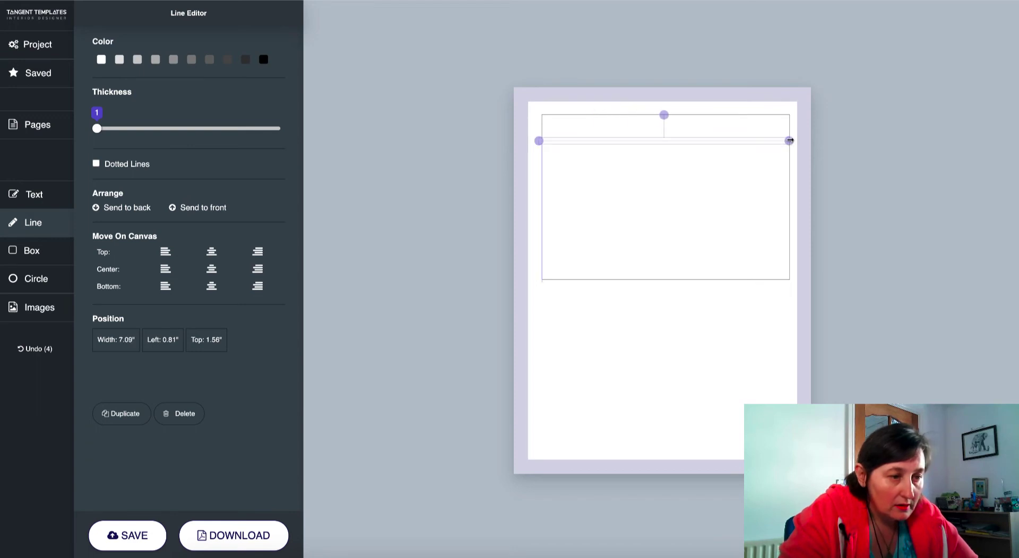
left_click_drag(538, 141, 552, 141)
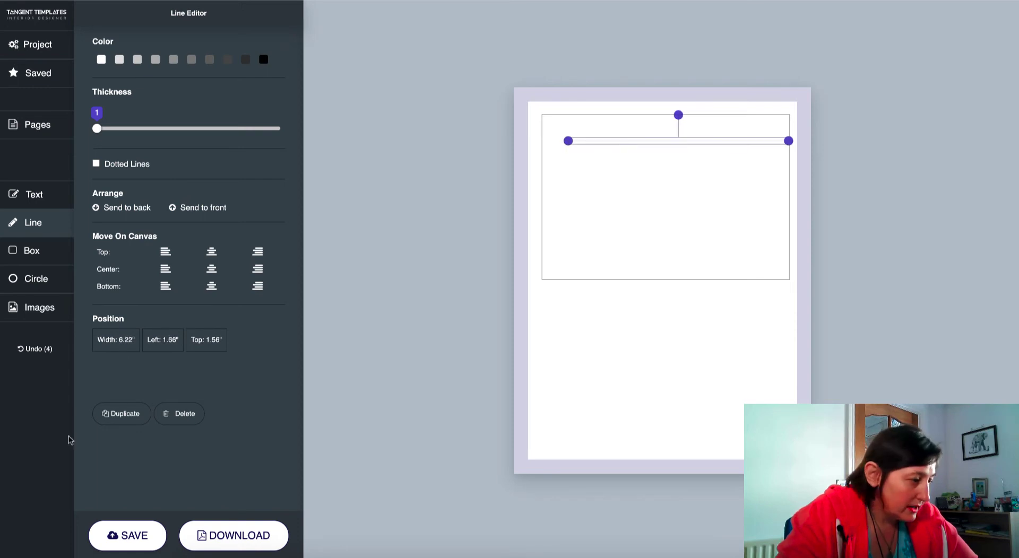
left_click(121, 414)
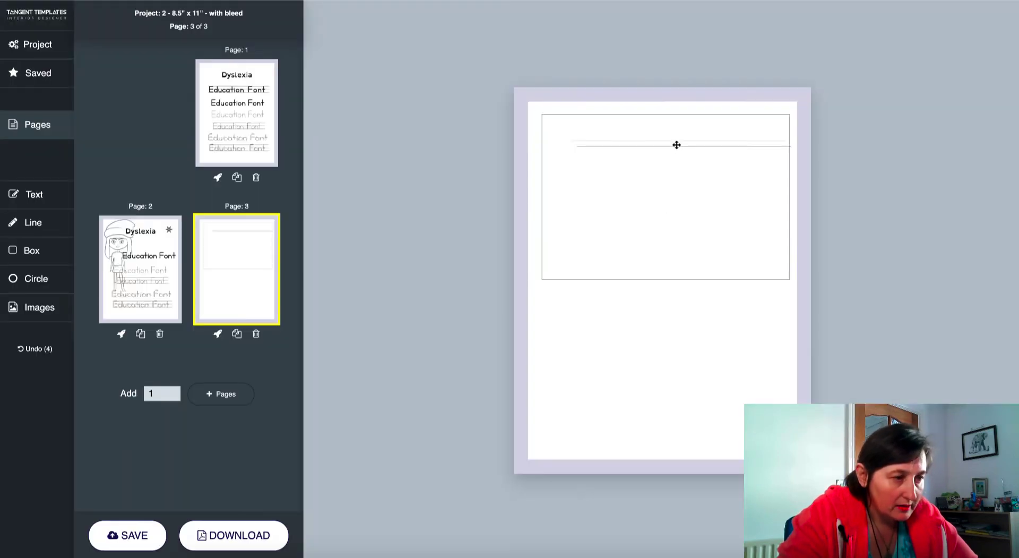
left_click_drag(679, 140, 682, 164)
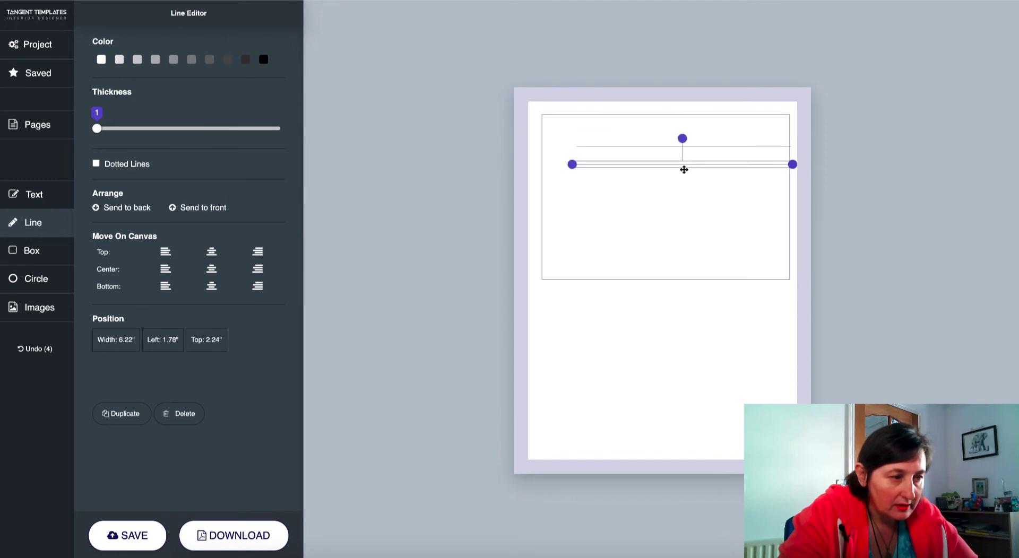
Nudge the box up and place a 0.76 in circle left of the first line.
left_click(683, 165)
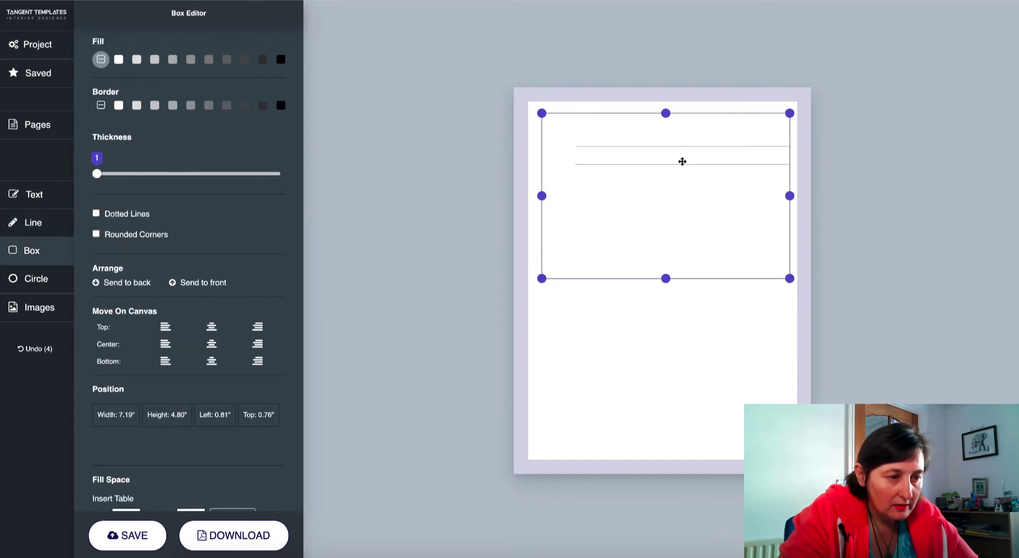
left_click_drag(685, 112, 702, 114)
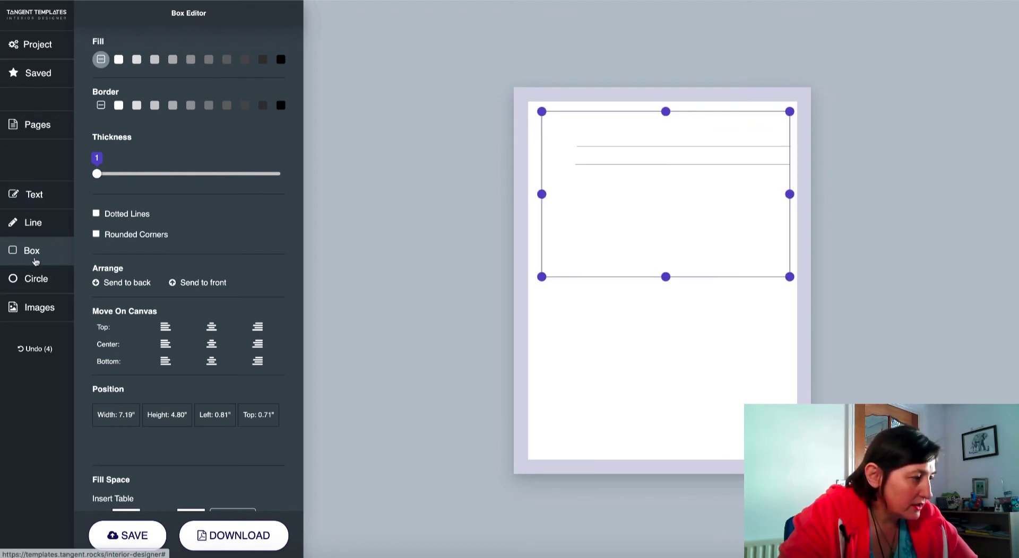
left_click(39, 281)
mouse_move(664, 259)
left_mouse_down()
mouse_move(561, 135)
mouse_move(566, 147)
left_mouse_up()
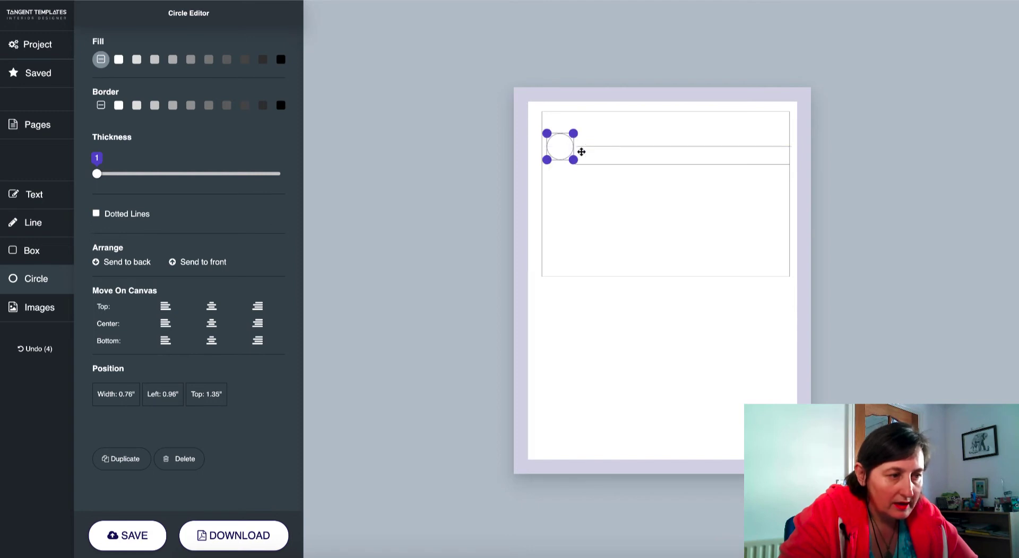
Nudge the second line, add a 0.41 in square under the circle, and shrink the circle to 0.54 in.
left_click(607, 166)
left_click_drag(636, 167, 639, 168)
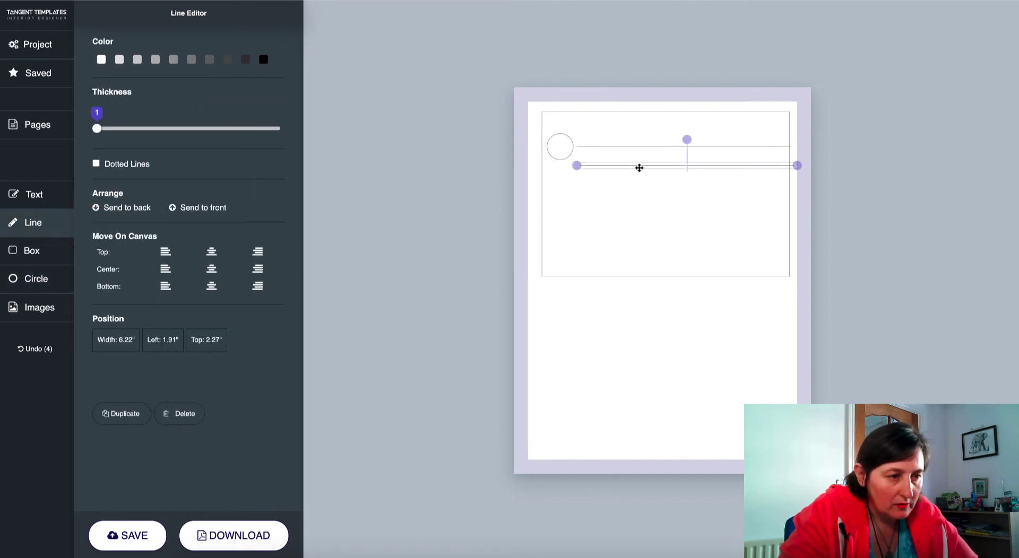
left_click(639, 168)
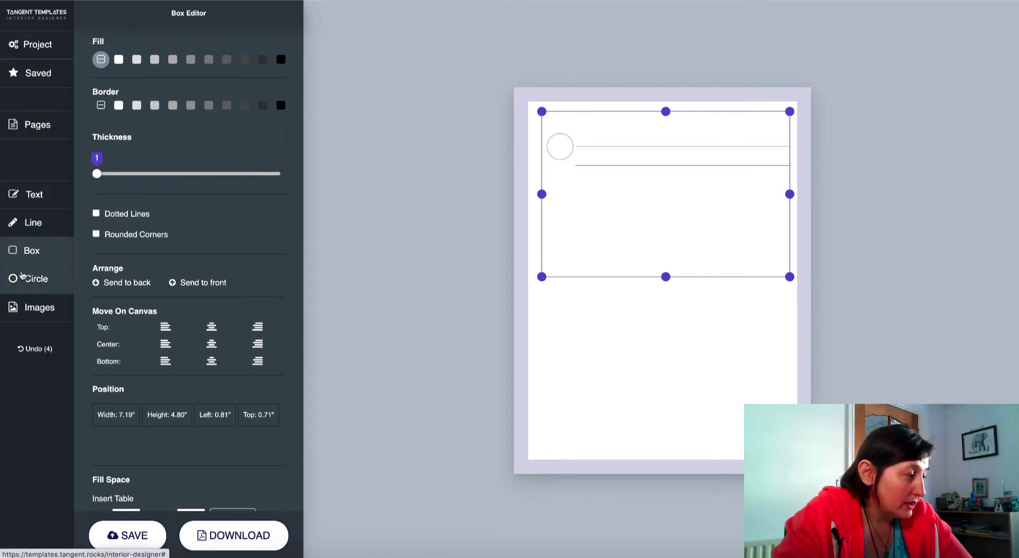
left_click(32, 250)
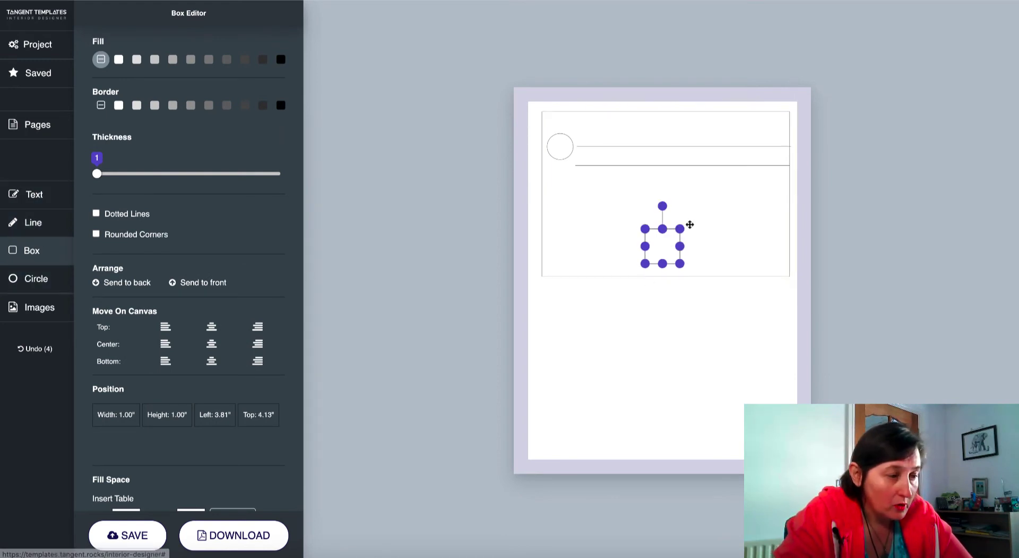
left_click_drag(681, 265, 557, 167)
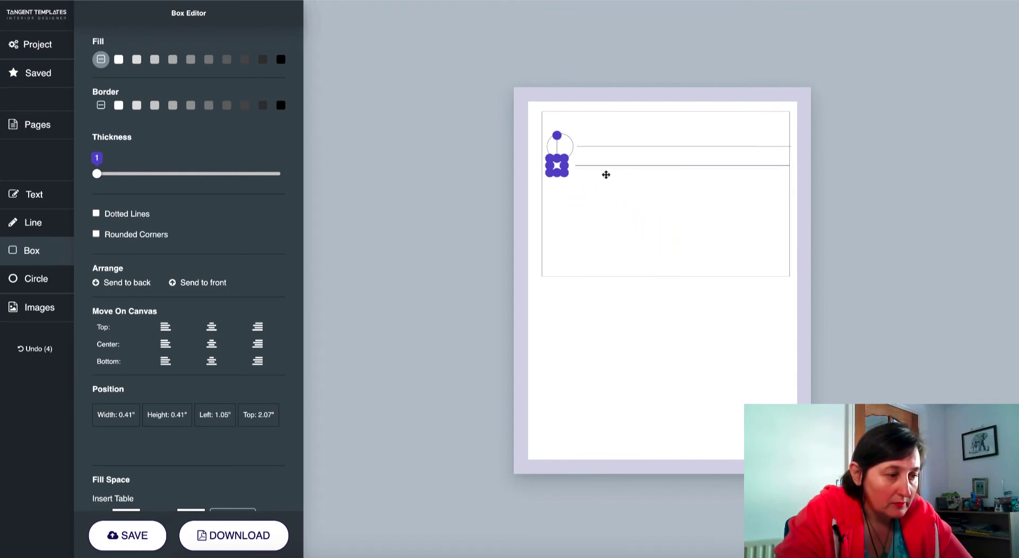
left_click(647, 166)
left_click(562, 152)
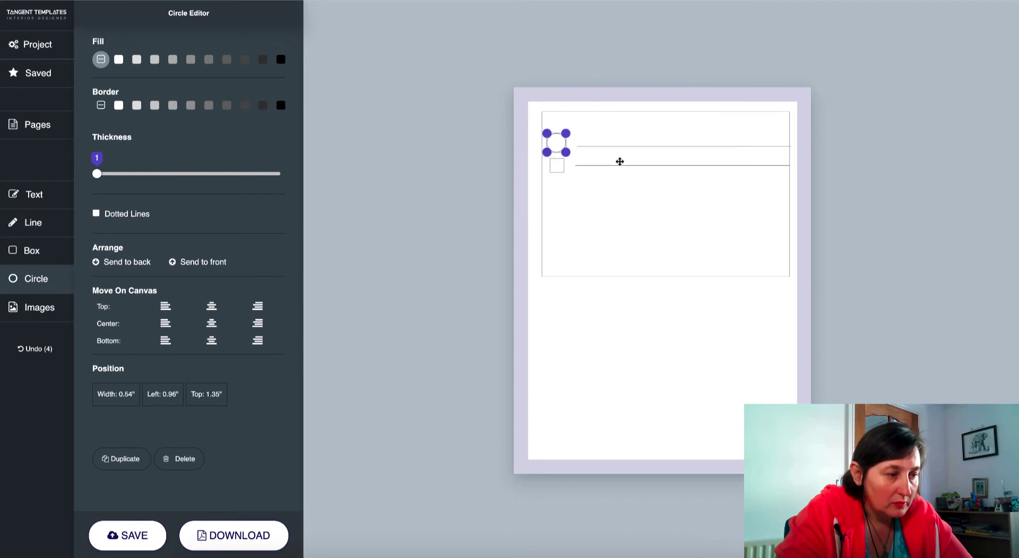
left_click(700, 200)
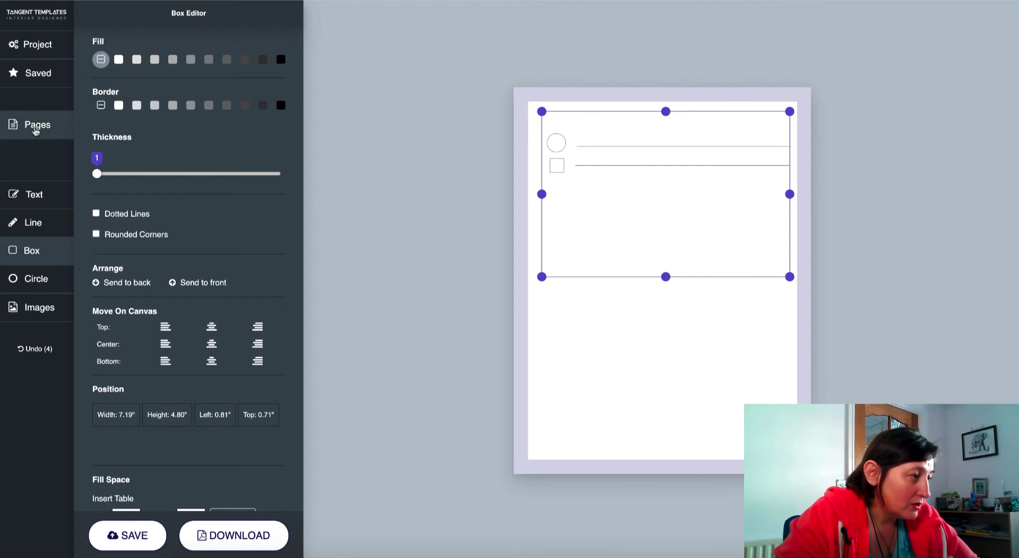
left_click(38, 127)
Add the Simple Checklist template as a new page.
left_click(243, 398)
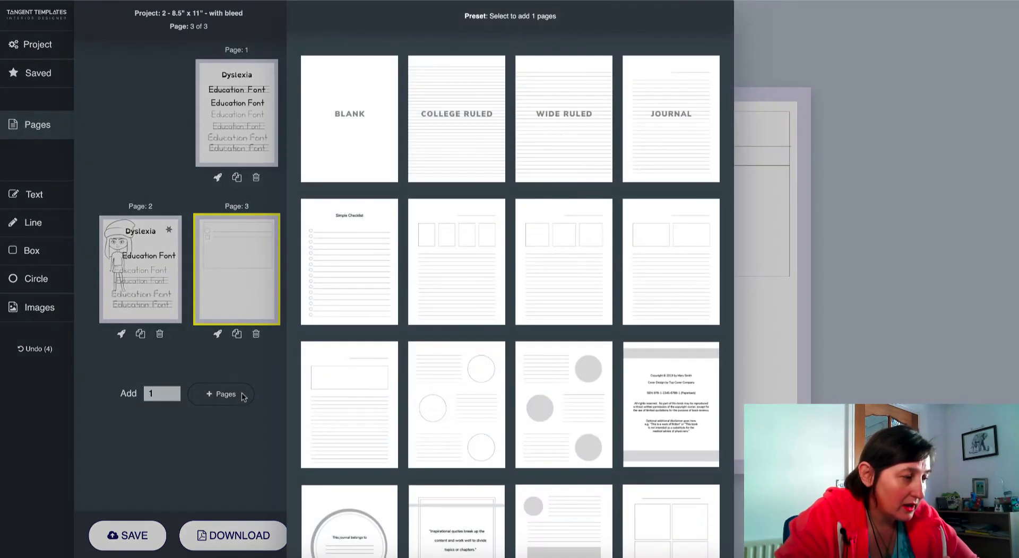
scroll(525, 277, "down", 2)
left_click(362, 187)
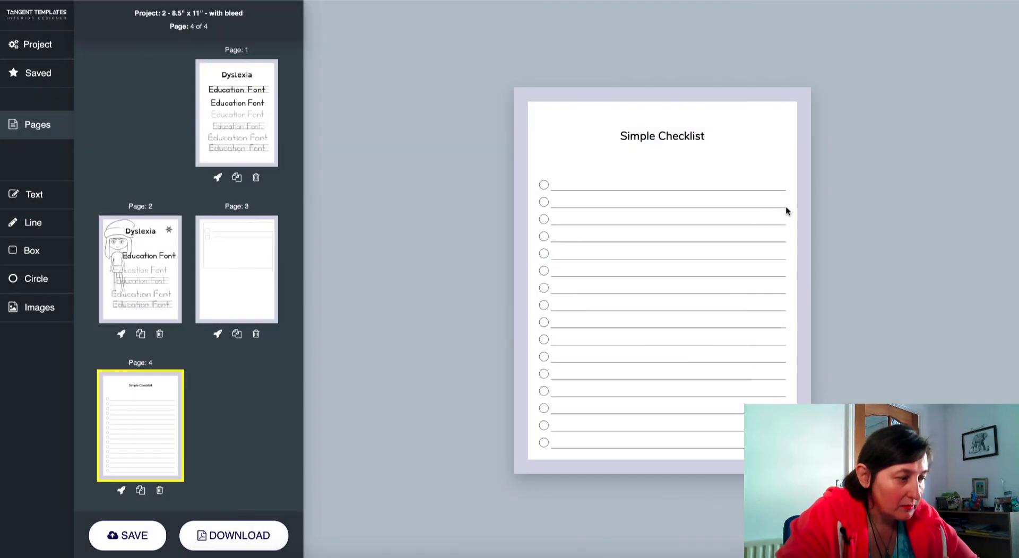
left_click(786, 208)
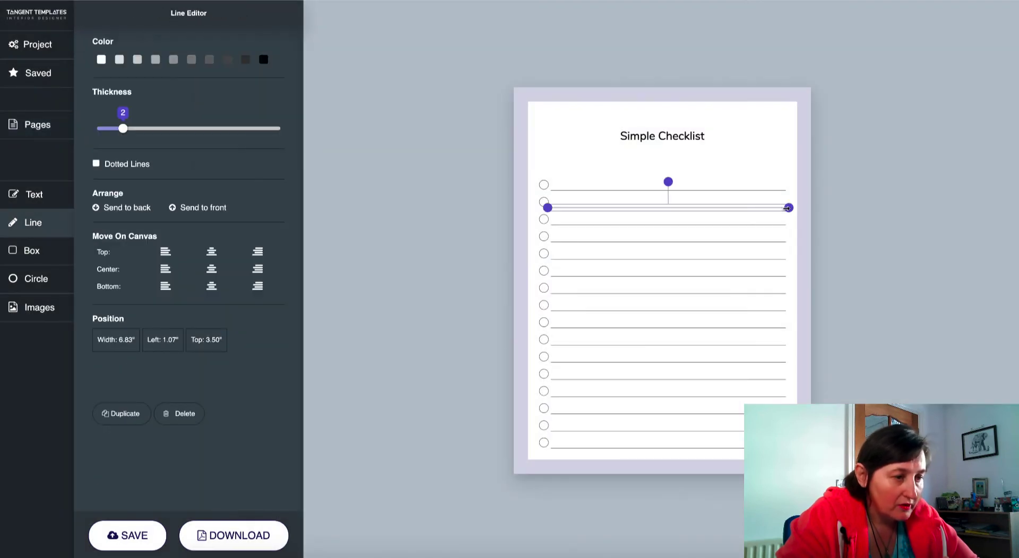
left_click(669, 324)
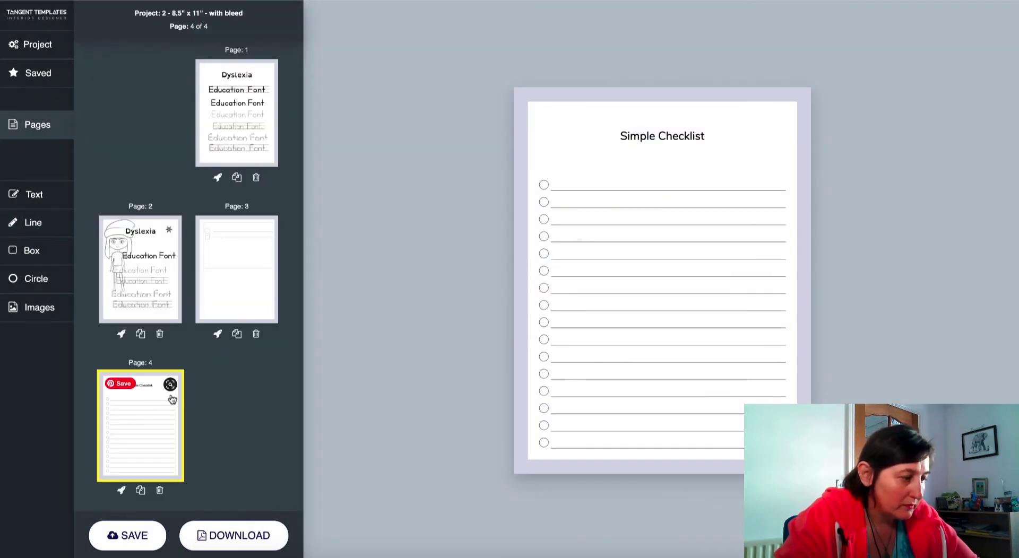
scroll(190, 412, "down", 2)
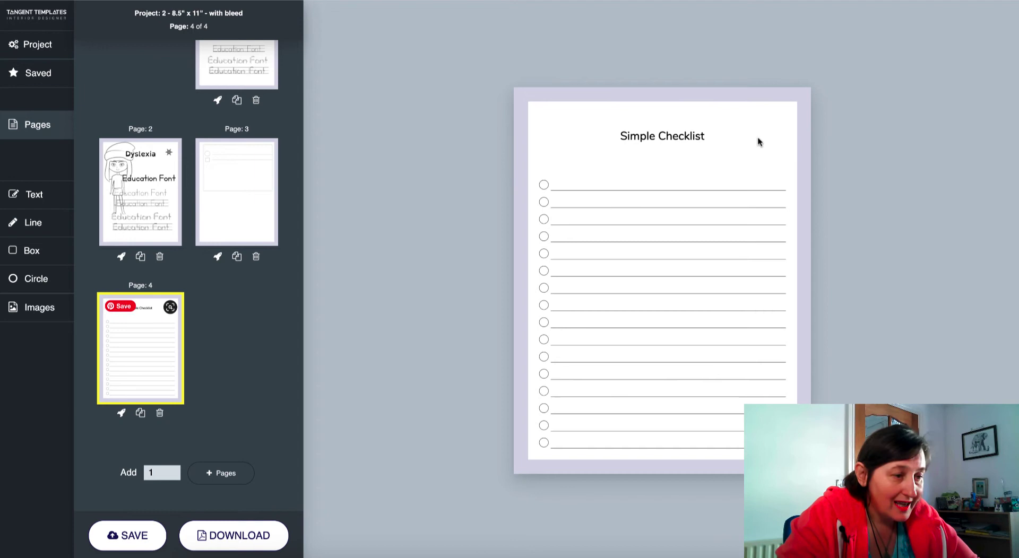
Set the Simple Checklist title to size 45 in Tangent Handwriting Backline, after trying several fonts.
left_click(702, 136)
scroll(157, 75, "down", 3)
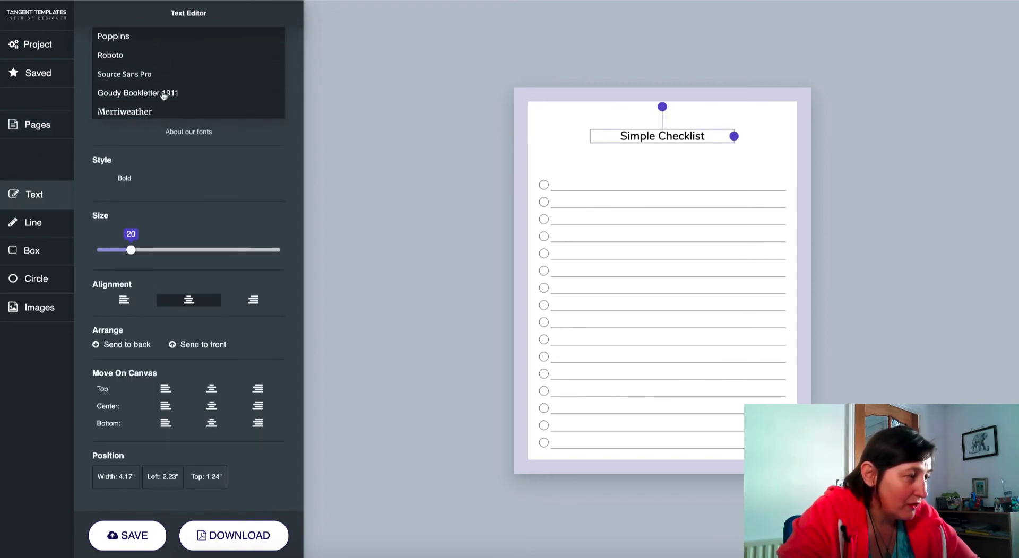
scroll(157, 72, "down", 3)
scroll(157, 67, "down", 1)
left_click(148, 51)
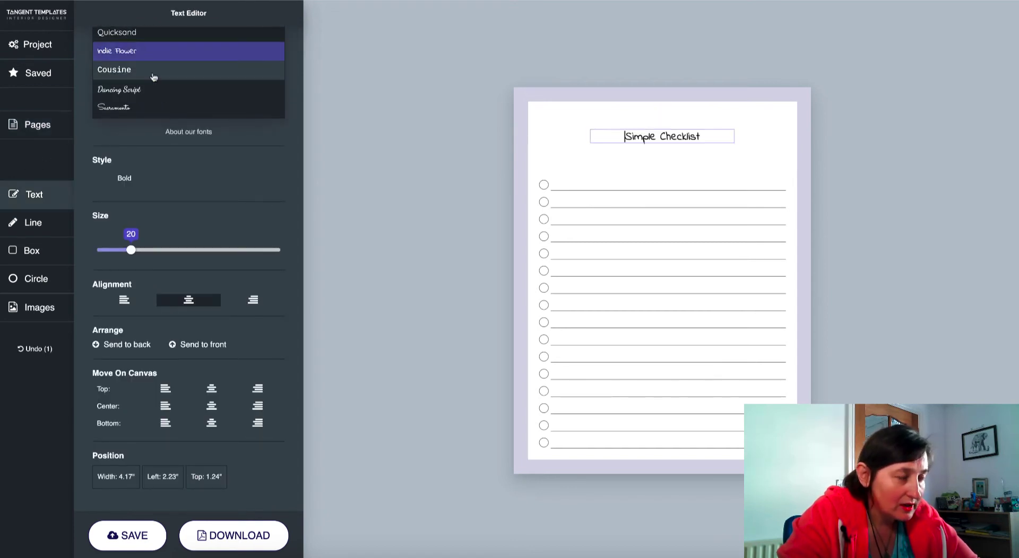
scroll(138, 56, "down", 3)
left_click(131, 57)
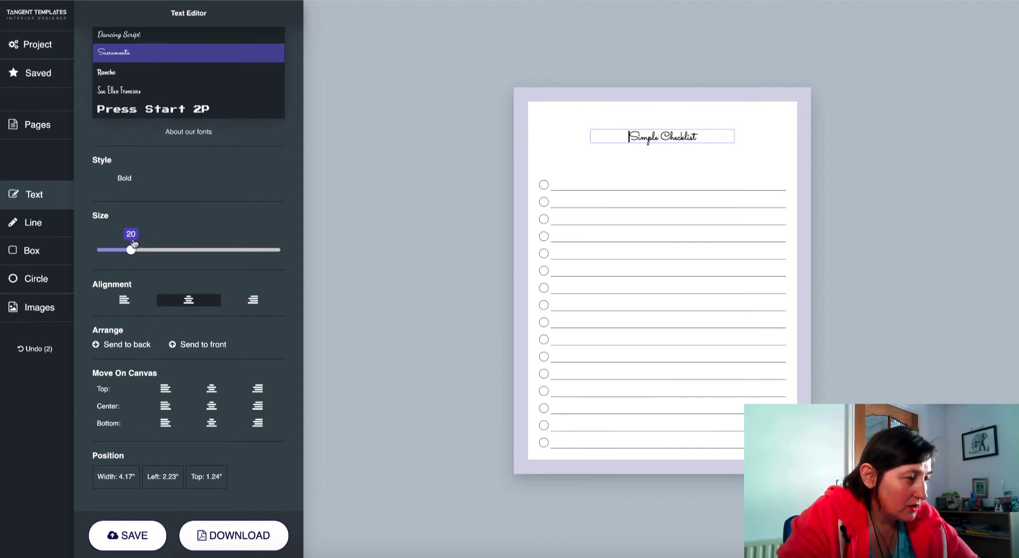
mouse_move(131, 250)
left_mouse_down()
mouse_move(253, 250)
mouse_move(238, 250)
left_mouse_up()
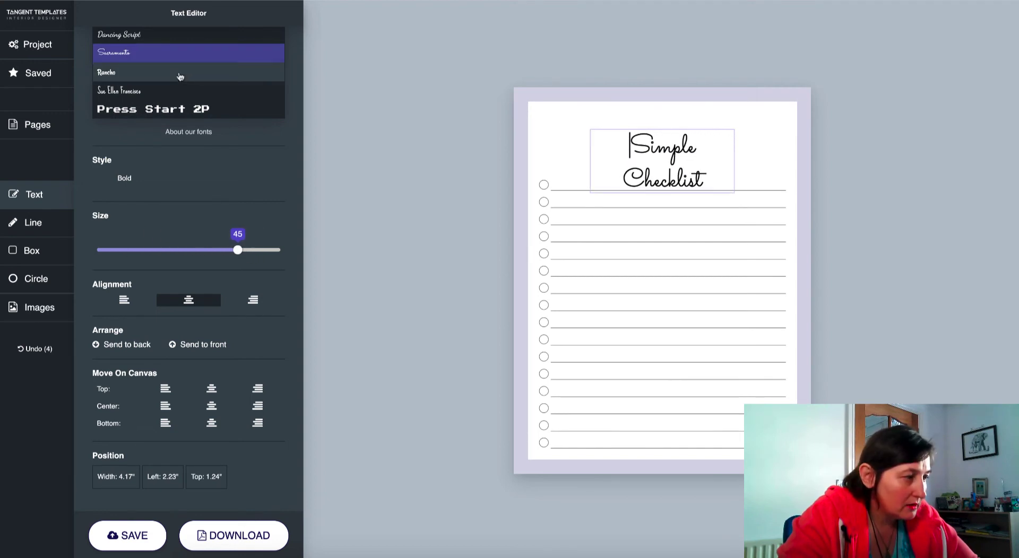
scroll(180, 77, "down", 3)
scroll(159, 69, "down", 3)
left_click(145, 58)
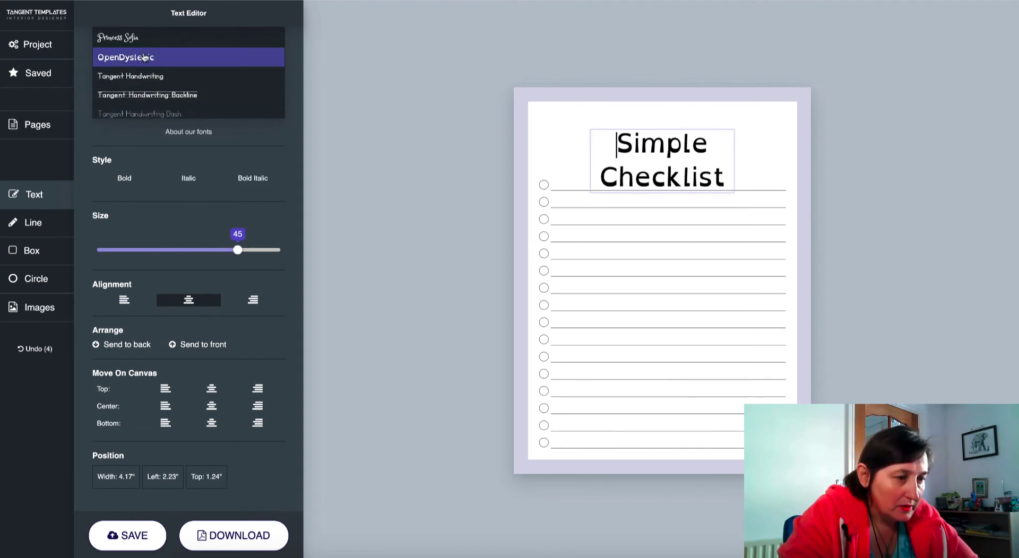
left_click(163, 97)
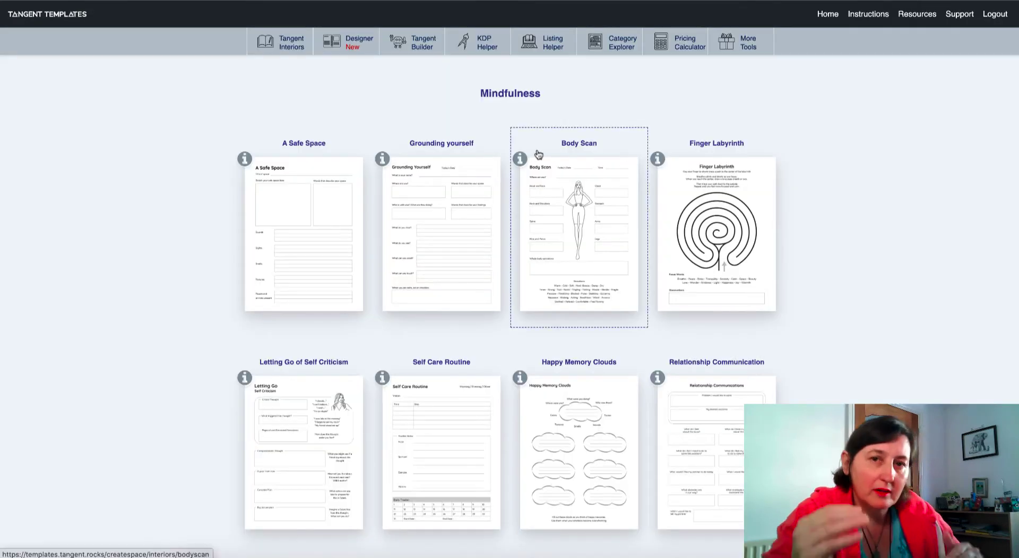
Switch to the Tangent Builder, showing one blank 8.5 x 11 page with Quick Start options.
scroll(583, 51, "down", 1)
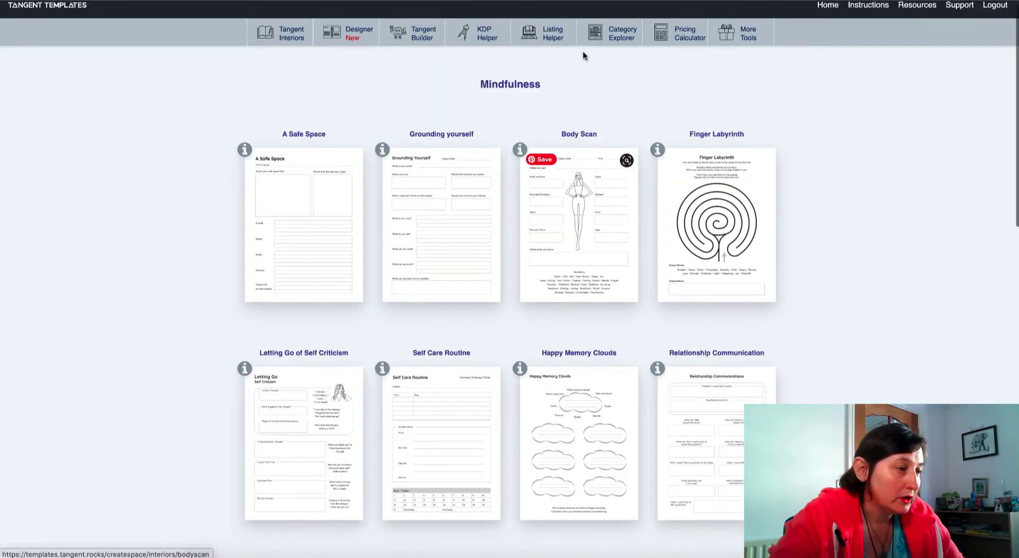
scroll(522, 80, "up", 1)
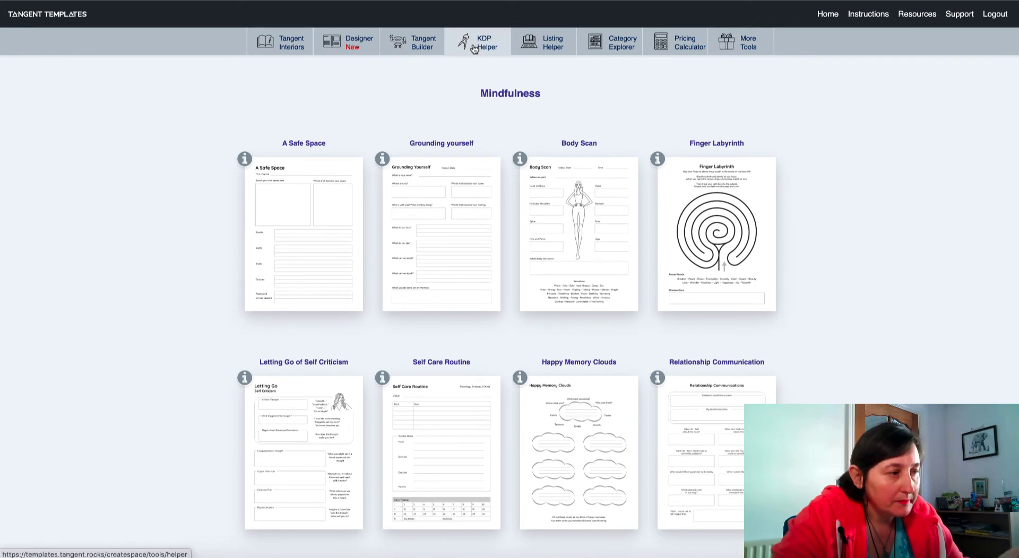
left_click(429, 48)
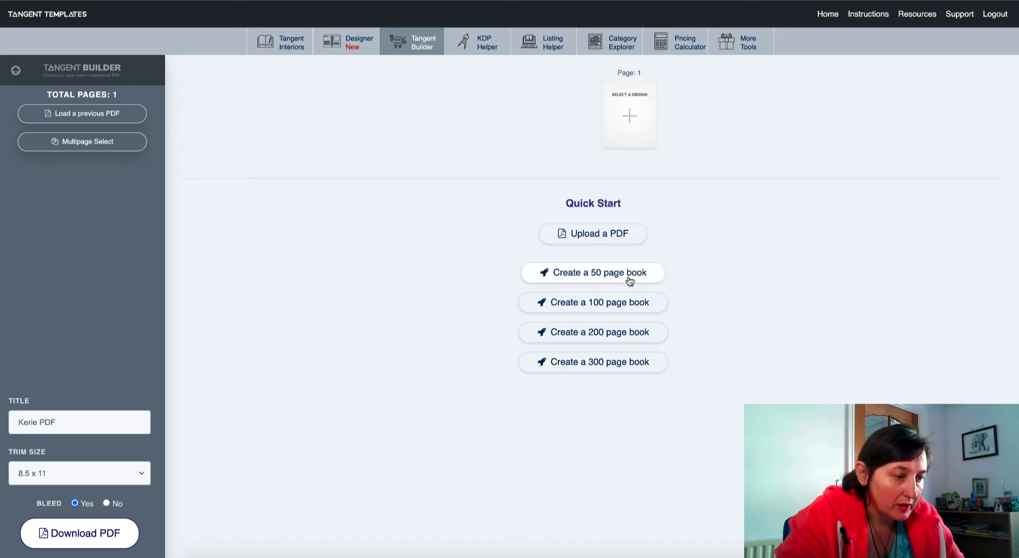
Build a 100-page book filled with Comic Book / Storyboard v1 pages.
left_click(623, 304)
scroll(434, 138, "down", 2)
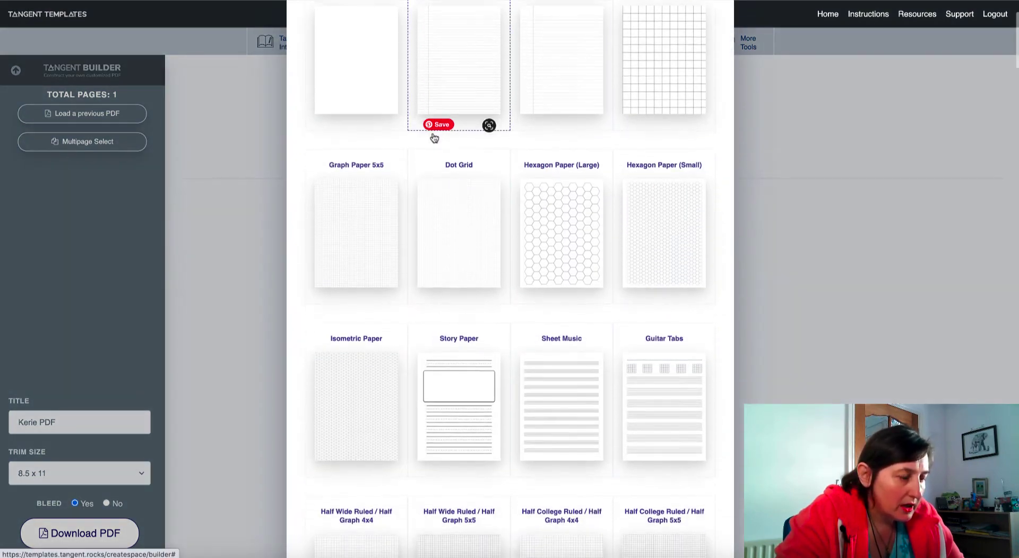
scroll(434, 138, "down", 1)
scroll(700, 196, "down", 5)
scroll(692, 197, "down", 3)
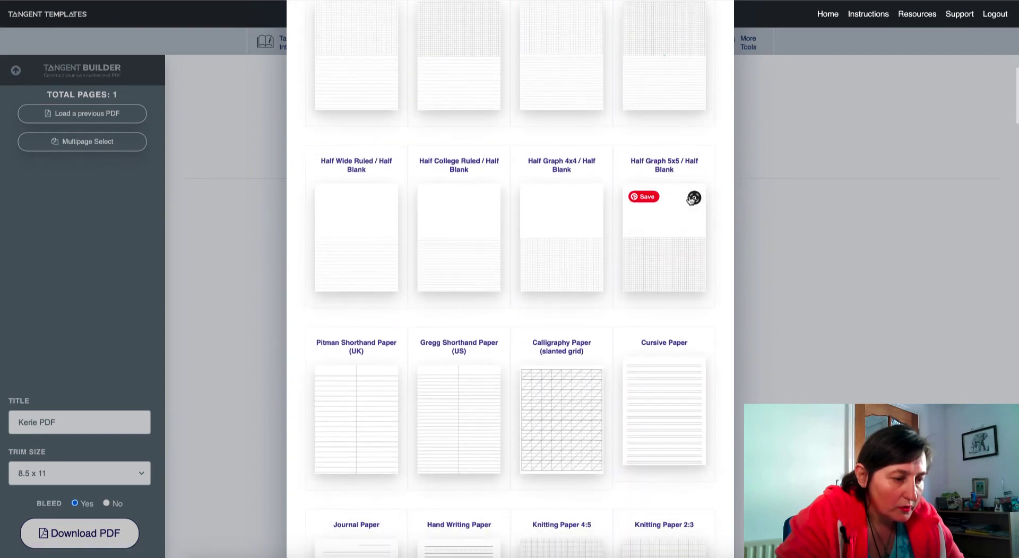
scroll(496, 280, "down", 5)
scroll(499, 279, "down", 6)
scroll(502, 278, "down", 2)
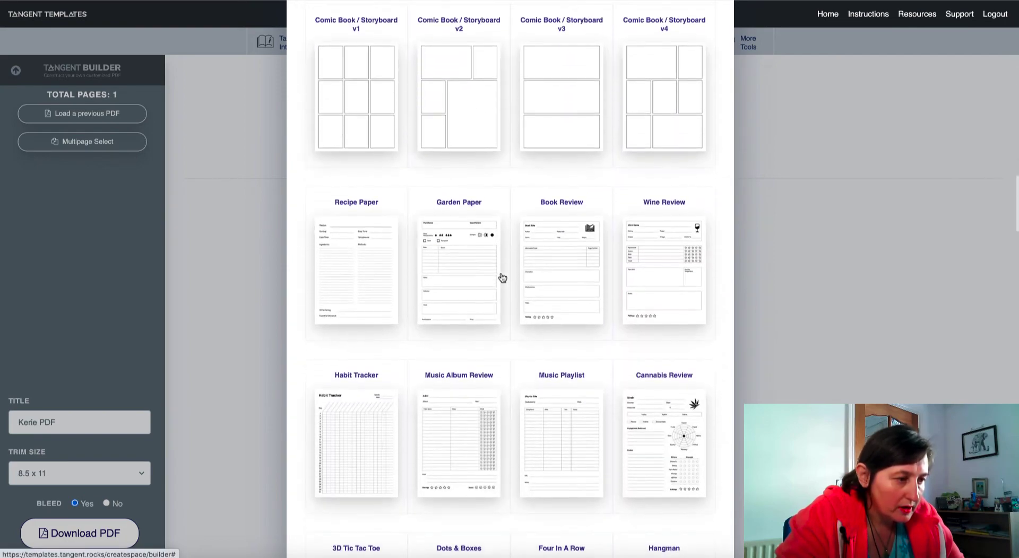
scroll(502, 278, "up", 10)
scroll(502, 278, "down", 8)
scroll(502, 278, "down", 3)
scroll(502, 278, "up", 1)
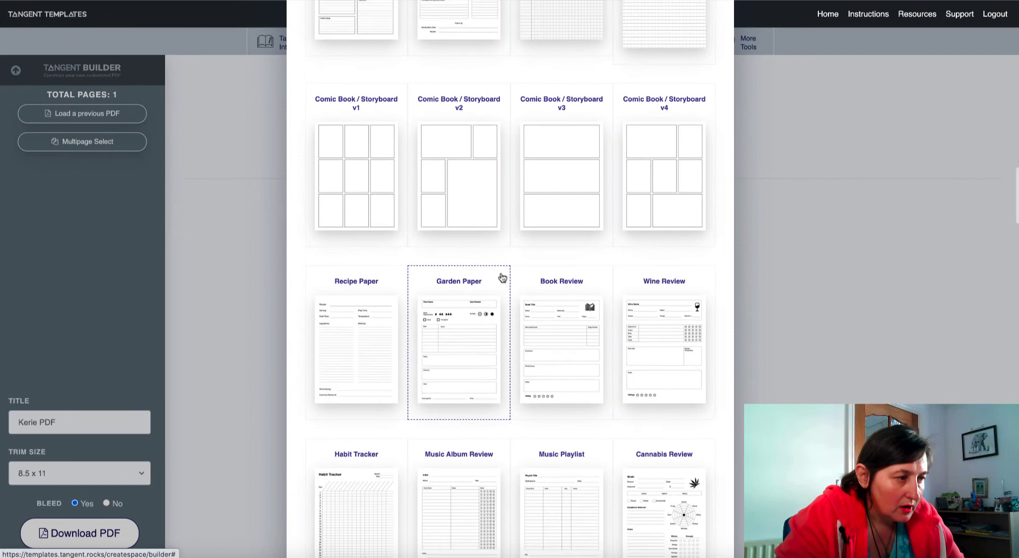
scroll(502, 278, "up", 1)
scroll(502, 277, "up", 1)
scroll(501, 277, "up", 2)
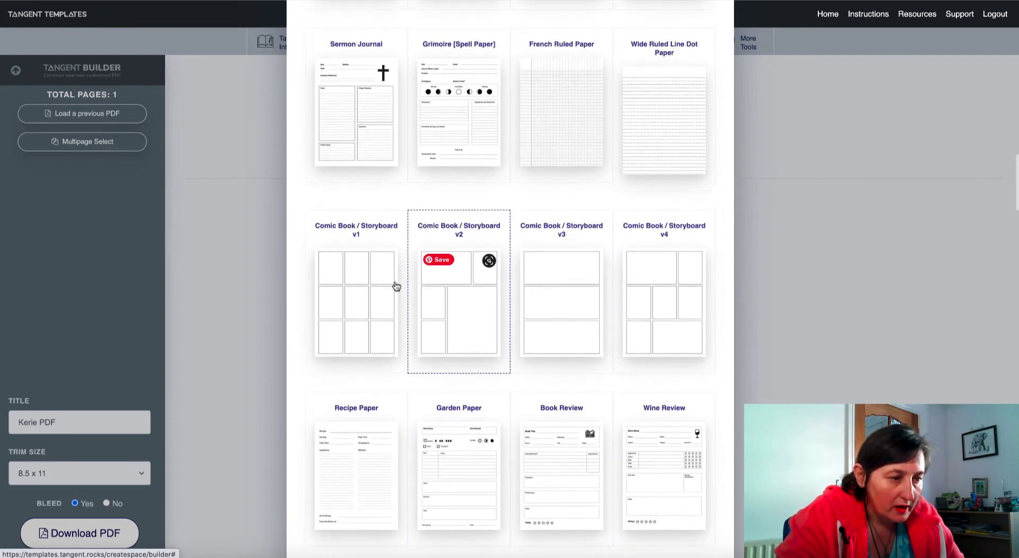
left_click(373, 289)
scroll(688, 234, "down", 2)
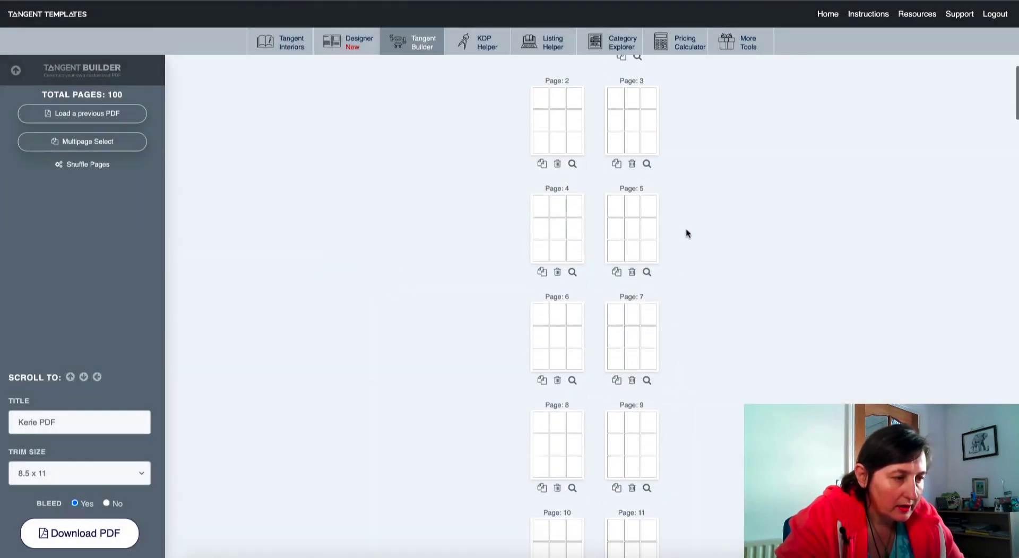
scroll(686, 233, "down", 7)
scroll(687, 233, "down", 7)
scroll(686, 234, "down", 7)
scroll(687, 234, "down", 7)
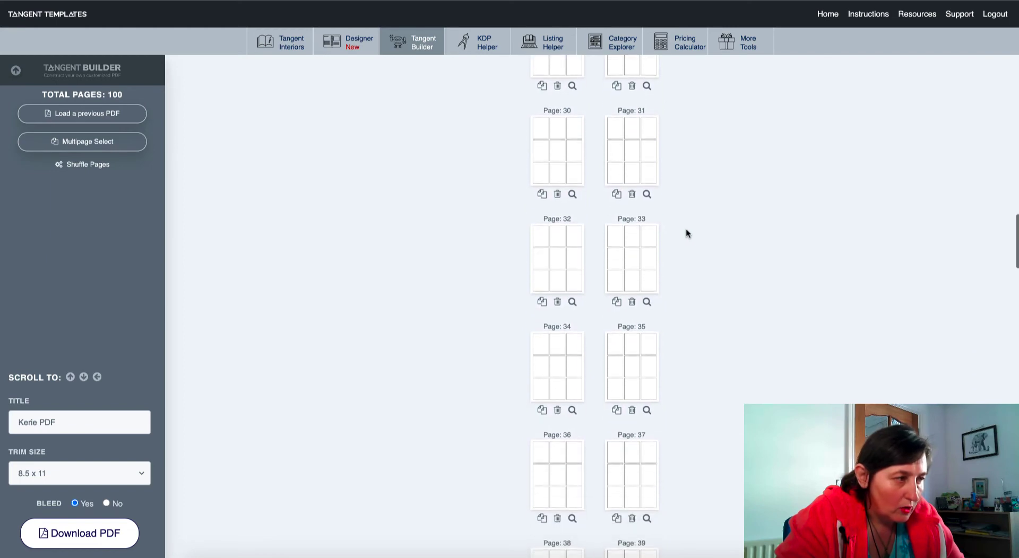
scroll(686, 233, "up", 7)
scroll(686, 234, "up", 7)
scroll(686, 234, "up", 7)
scroll(686, 233, "up", 5)
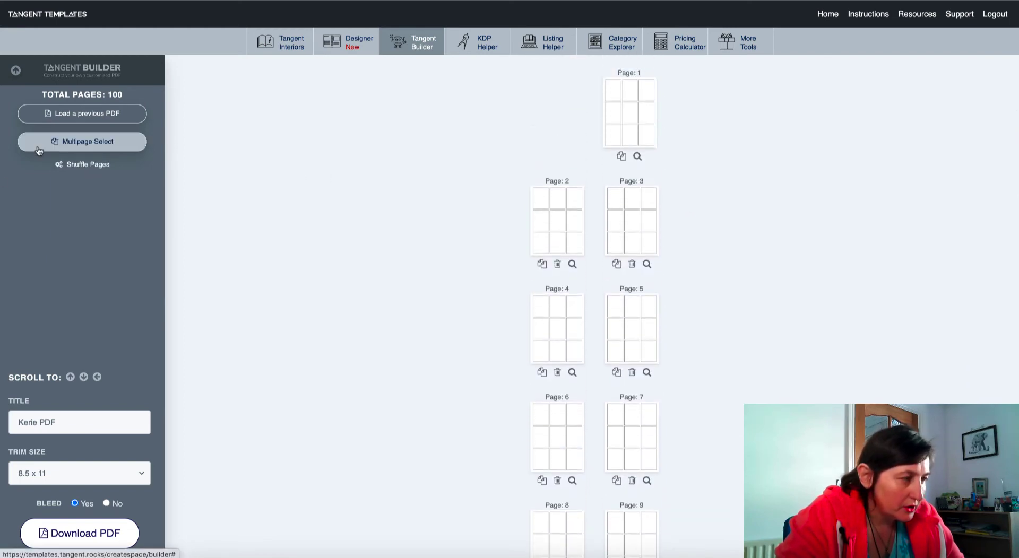
Try Multipage Select on page 3, then start a fresh classic four-page book.
left_click(83, 149)
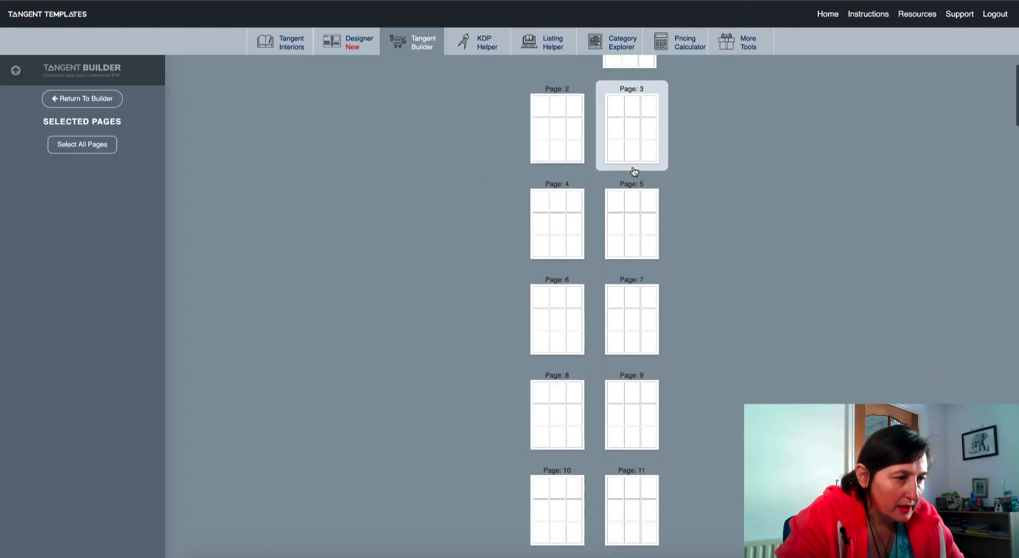
left_click(85, 99)
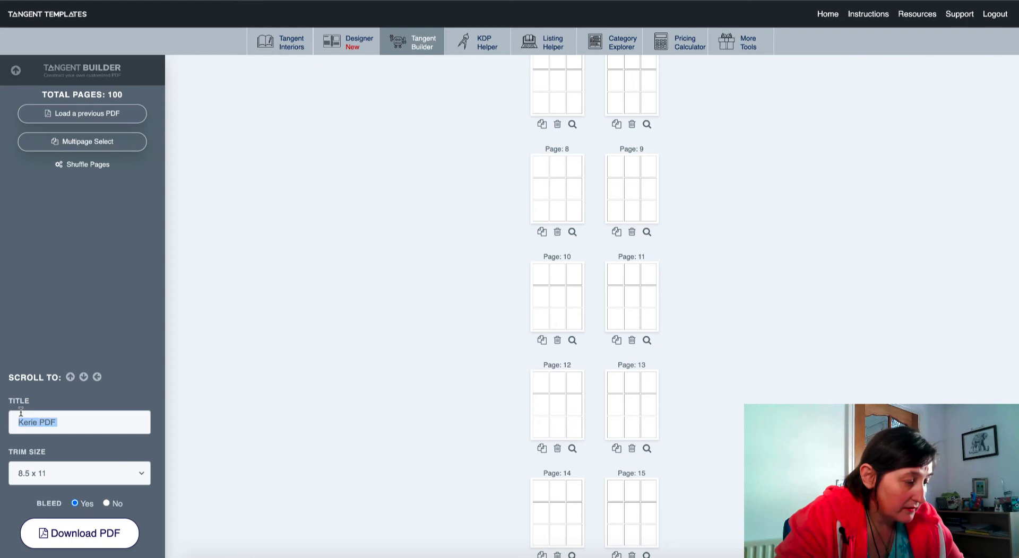
scroll(256, 271, "down", 2)
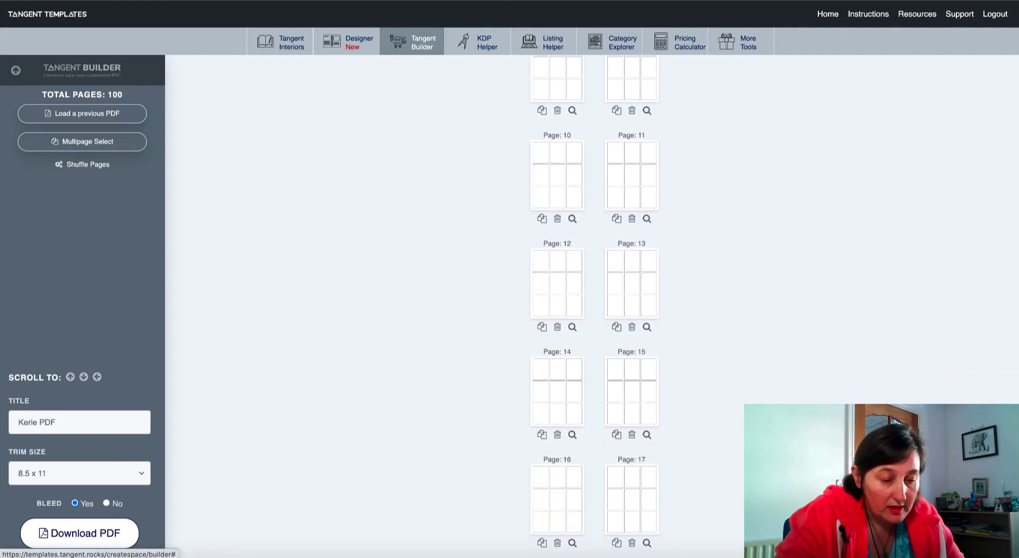
left_click(423, 43)
Make the first page Graph Paper 4x4 and page 2 Story Paper.
scroll(510, 257, "down", 2)
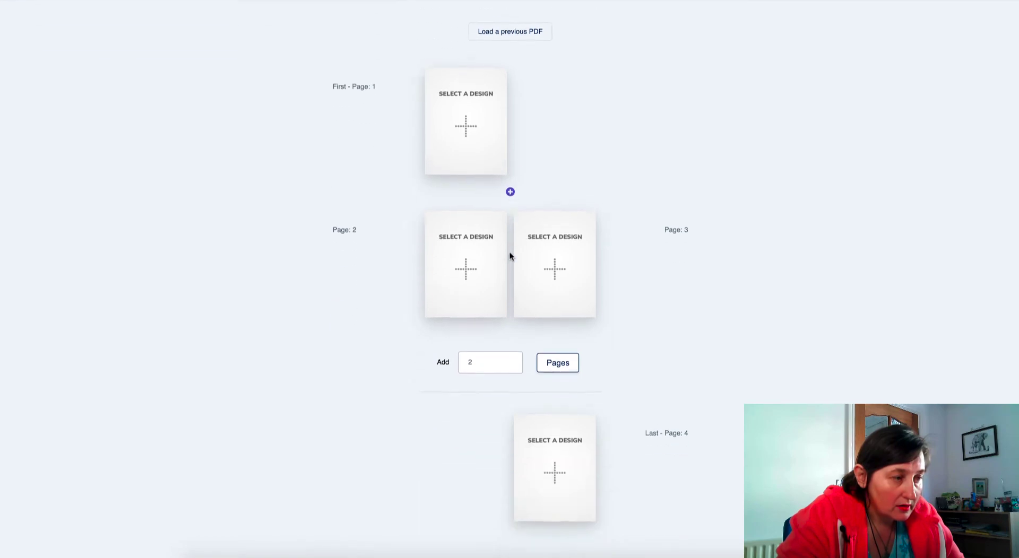
left_click(462, 90)
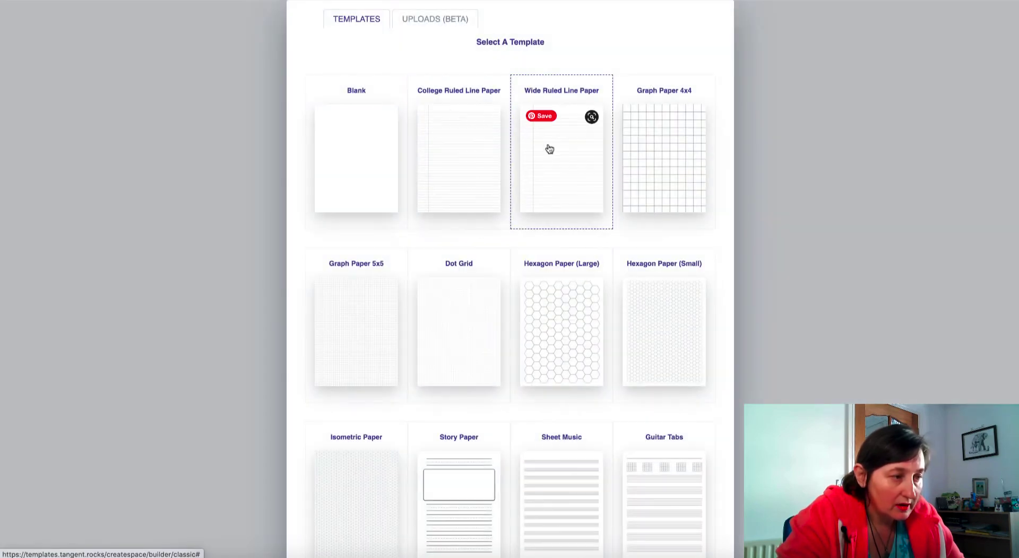
scroll(583, 140, "down", 2)
left_click(659, 95)
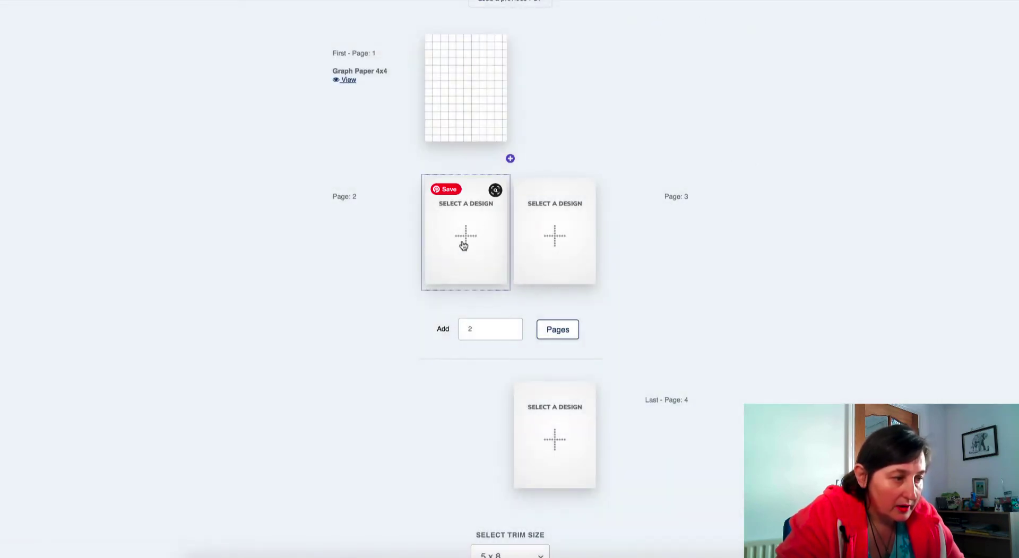
left_click(464, 245)
scroll(467, 296, "down", 7)
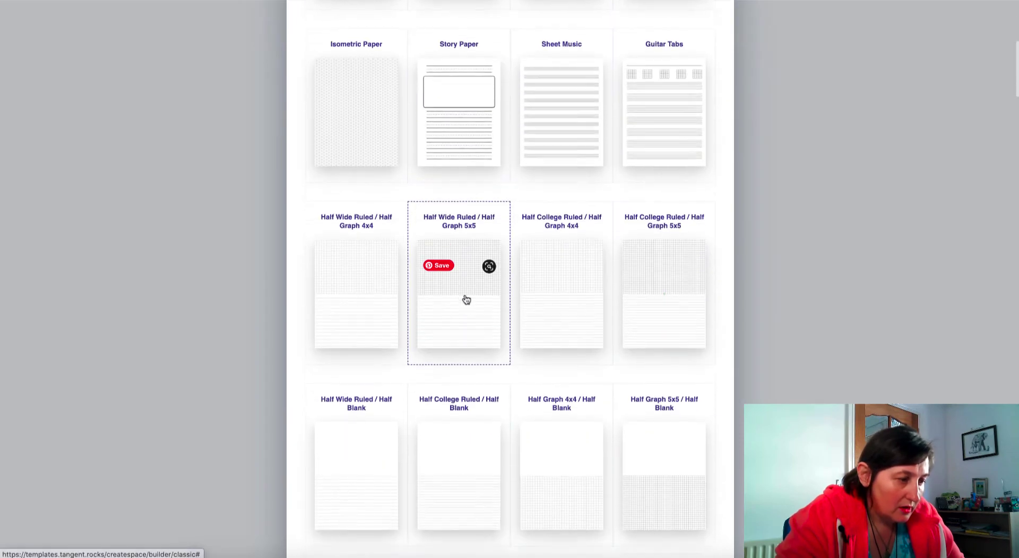
left_click(461, 112)
Make page 3 Sheet Music and the last page Gregg Shorthand Paper (US).
left_click(556, 230)
scroll(795, 207, "down", 2)
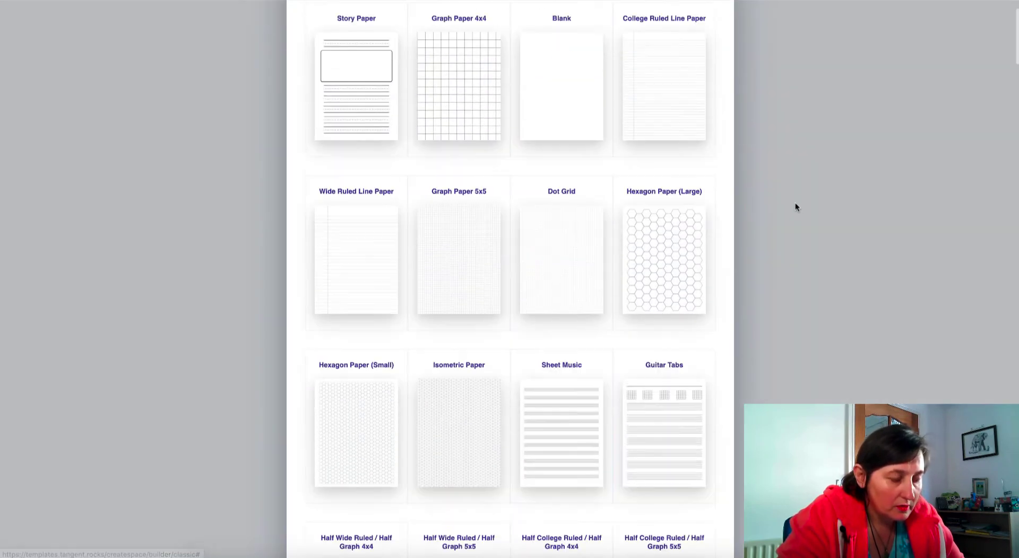
scroll(795, 207, "down", 5)
left_click(576, 168)
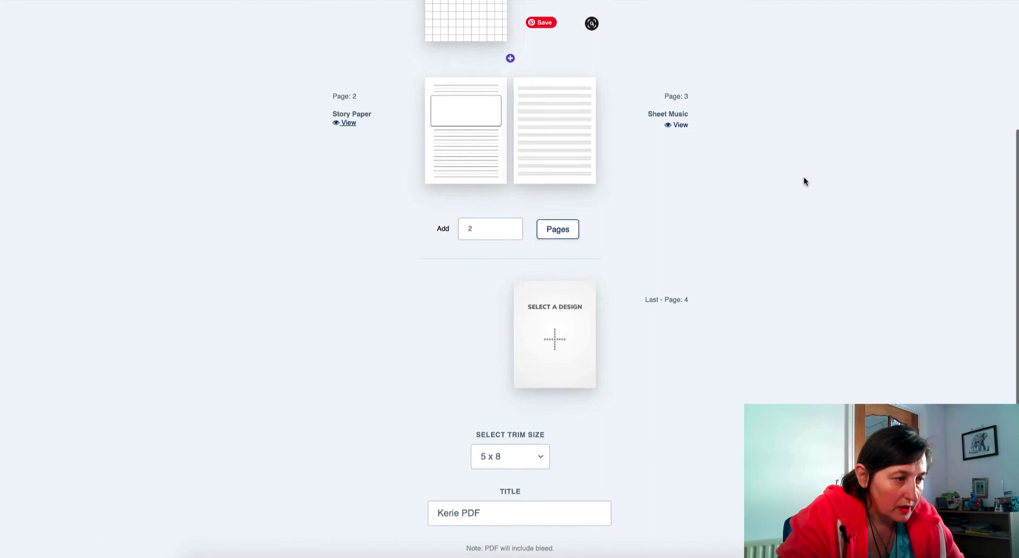
scroll(803, 177, "down", 1)
left_click(564, 310)
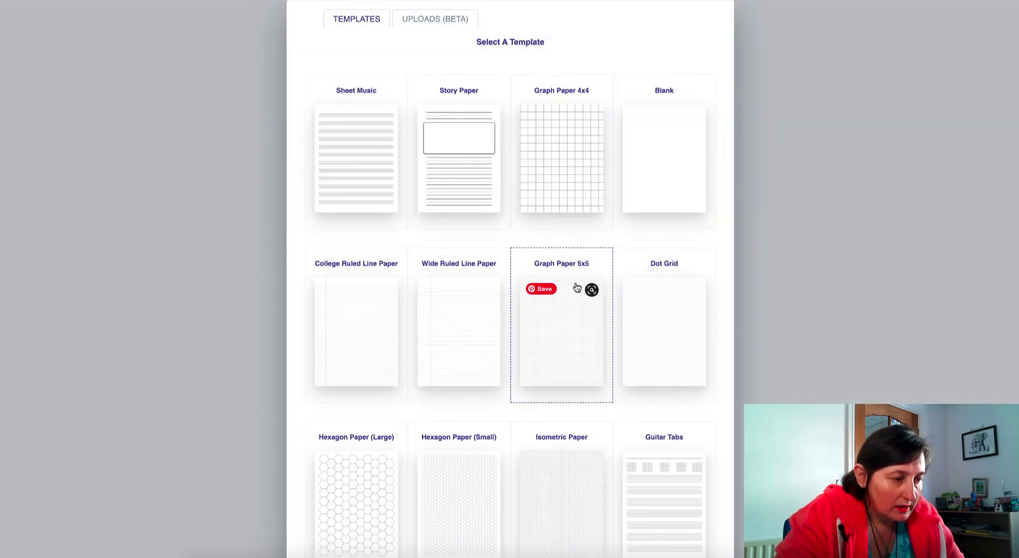
scroll(572, 289, "down", 5)
scroll(573, 287, "down", 10)
left_click(461, 205)
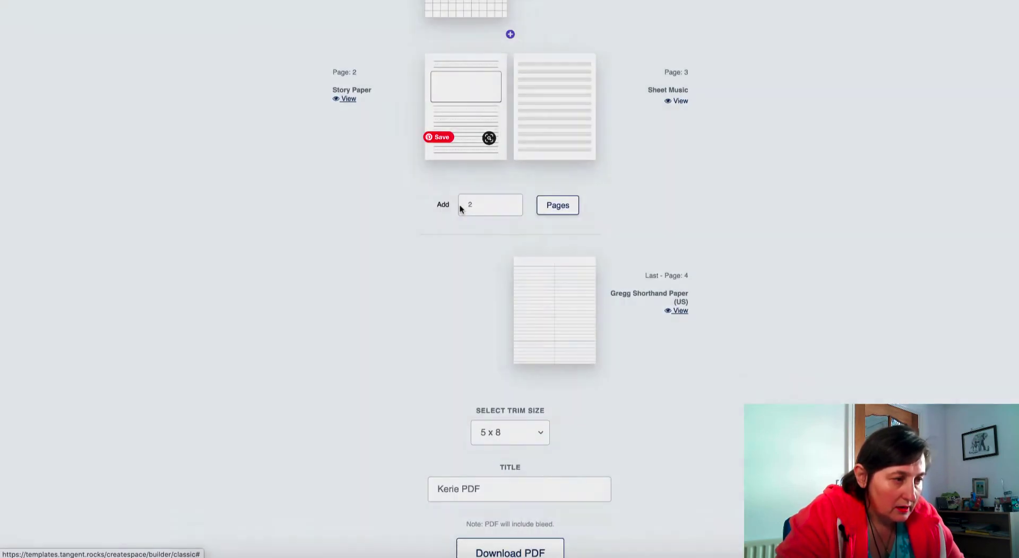
Add two more middle pages, with page 5 Hexagon Paper (Large) and page 4 Graph Paper 4x4.
scroll(666, 223, "up", 3)
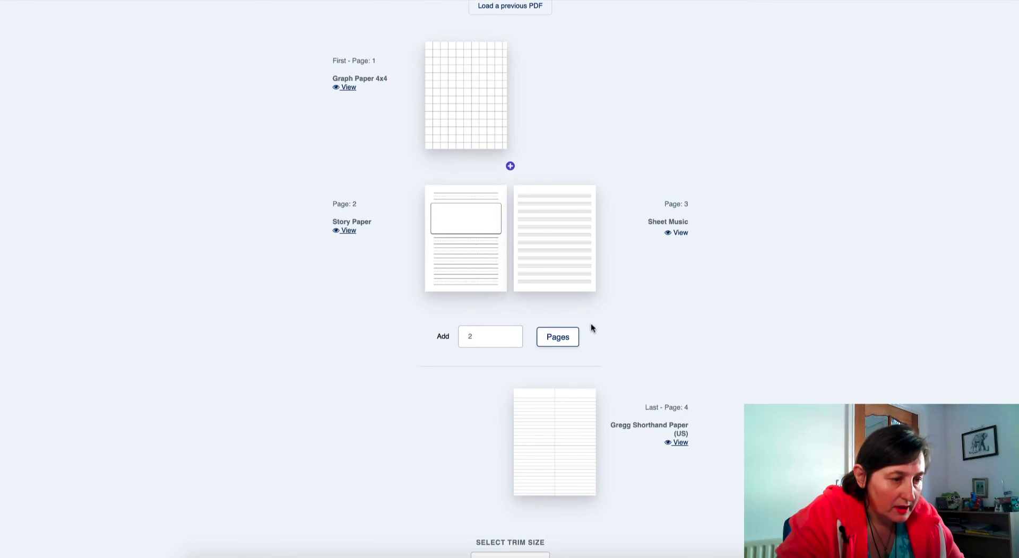
left_click(567, 339)
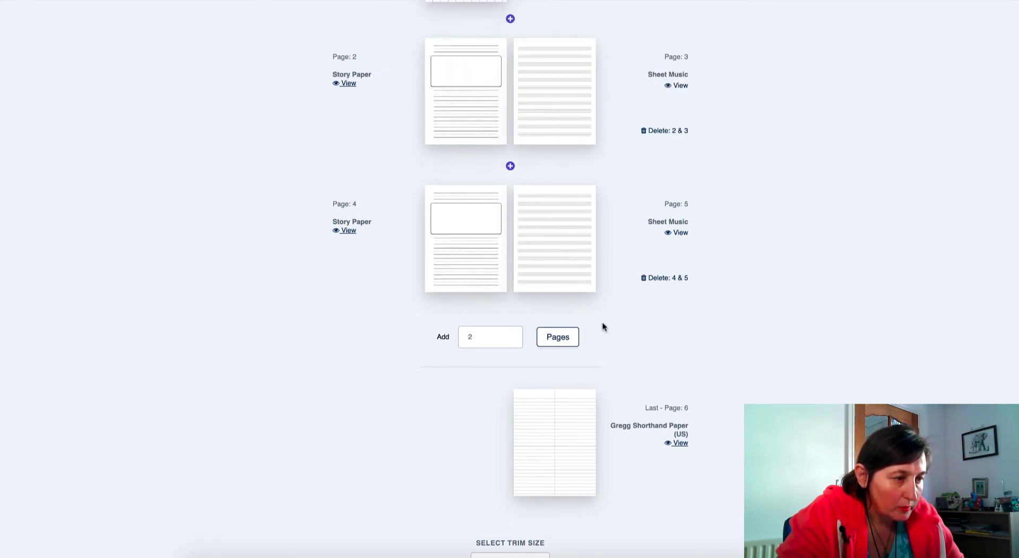
left_click(571, 232)
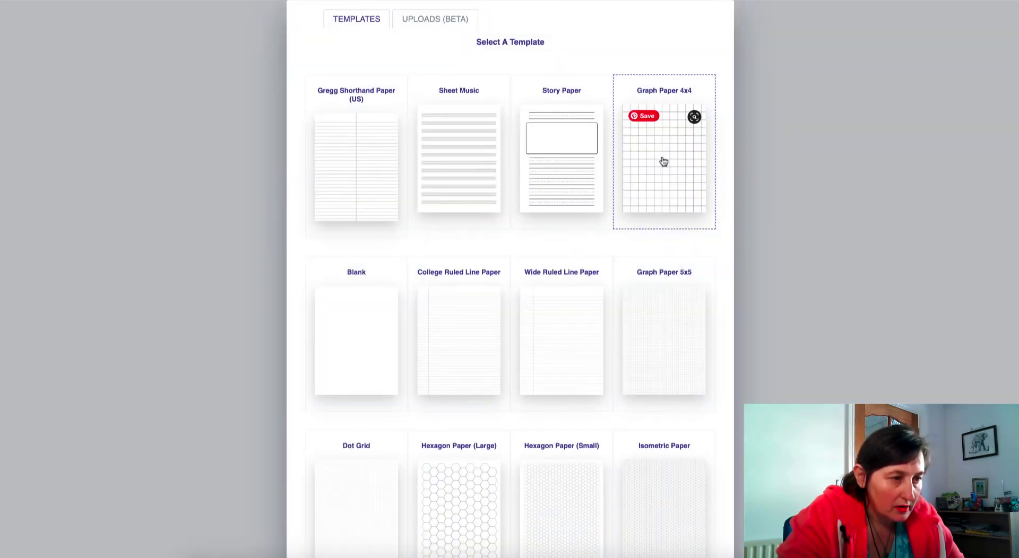
left_click(424, 170)
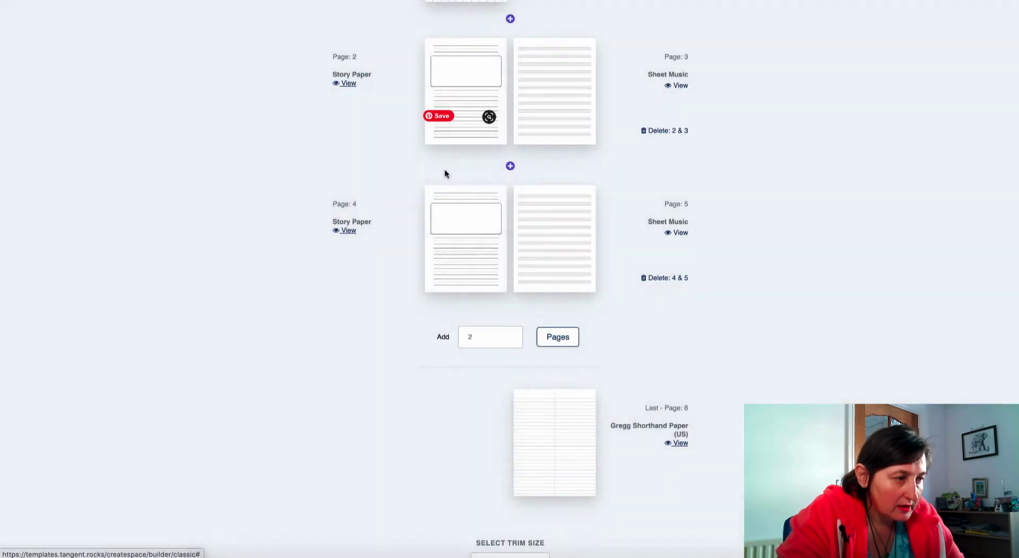
left_click(542, 231)
scroll(504, 296, "down", 2)
left_click(473, 391)
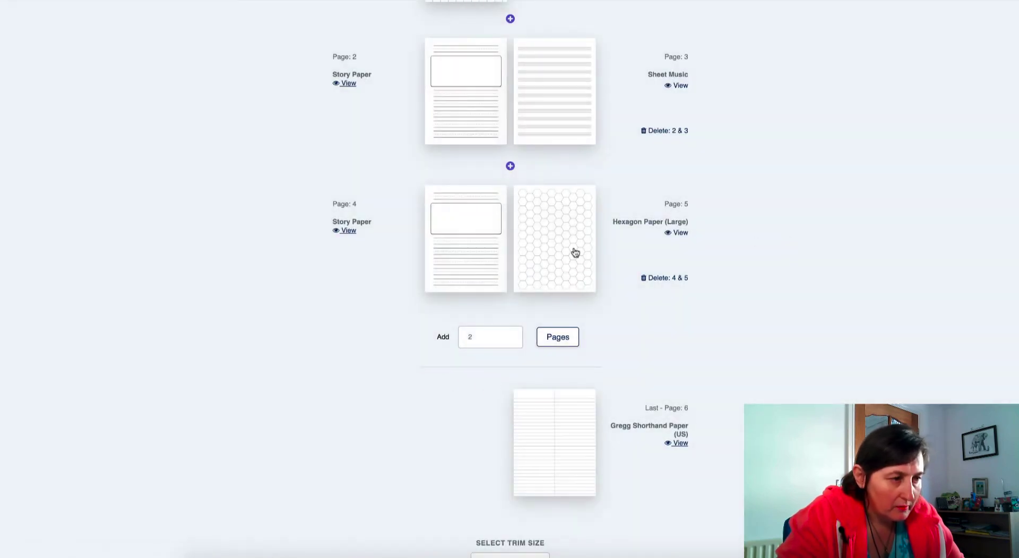
left_click(466, 250)
left_click(382, 335)
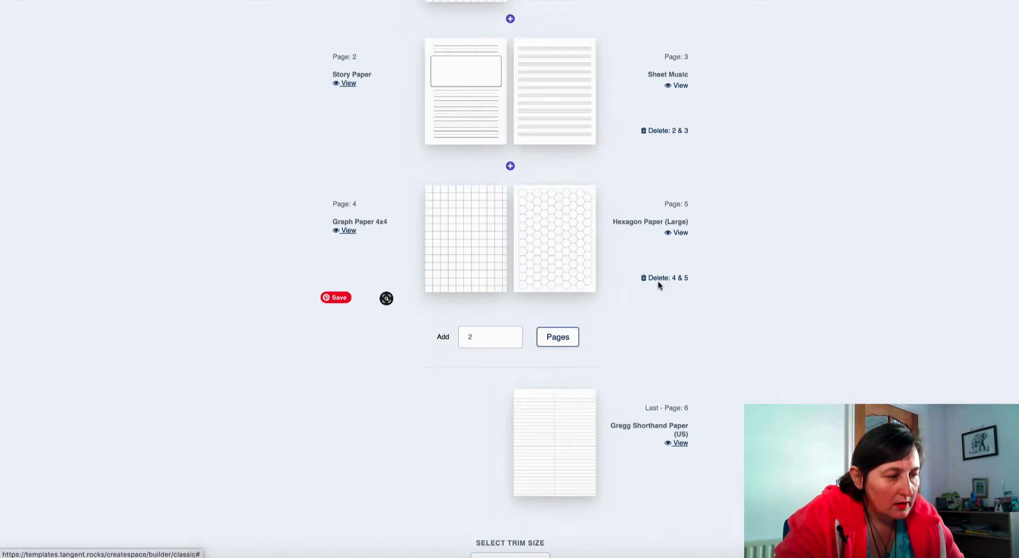
Set the book's trim size to 8.5 x 11.
scroll(881, 253, "down", 2)
scroll(881, 252, "down", 4)
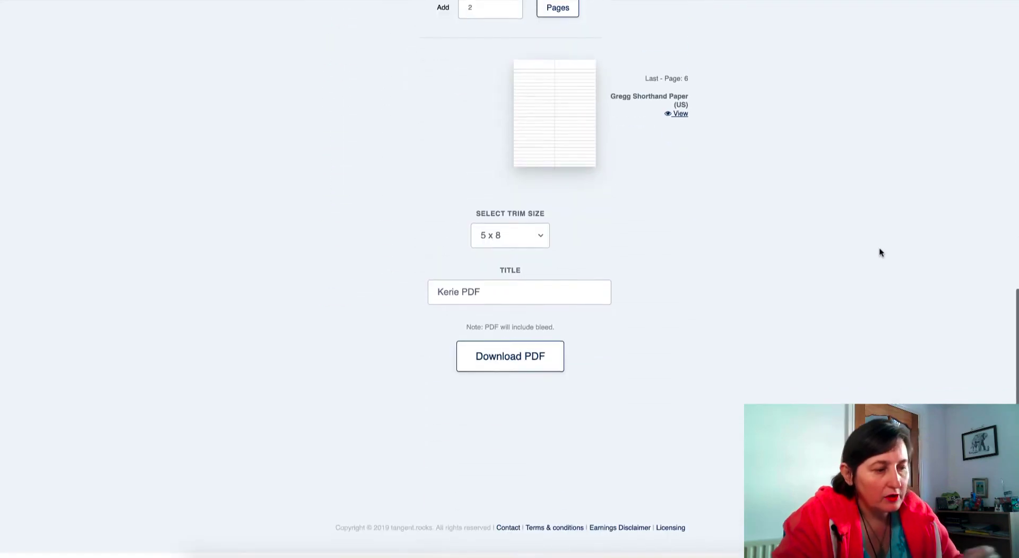
left_click(530, 240)
left_click(528, 419)
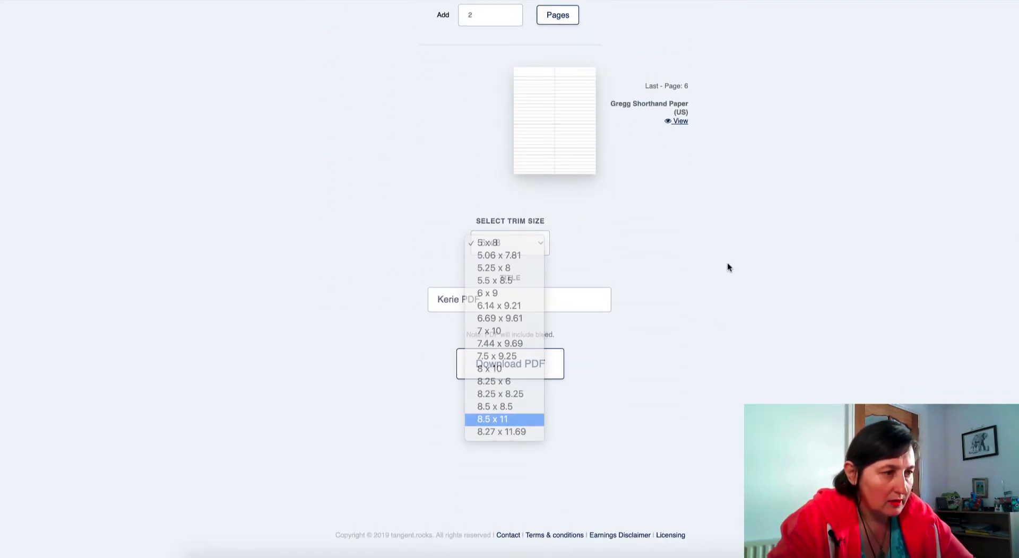
scroll(728, 227, "up", 10)
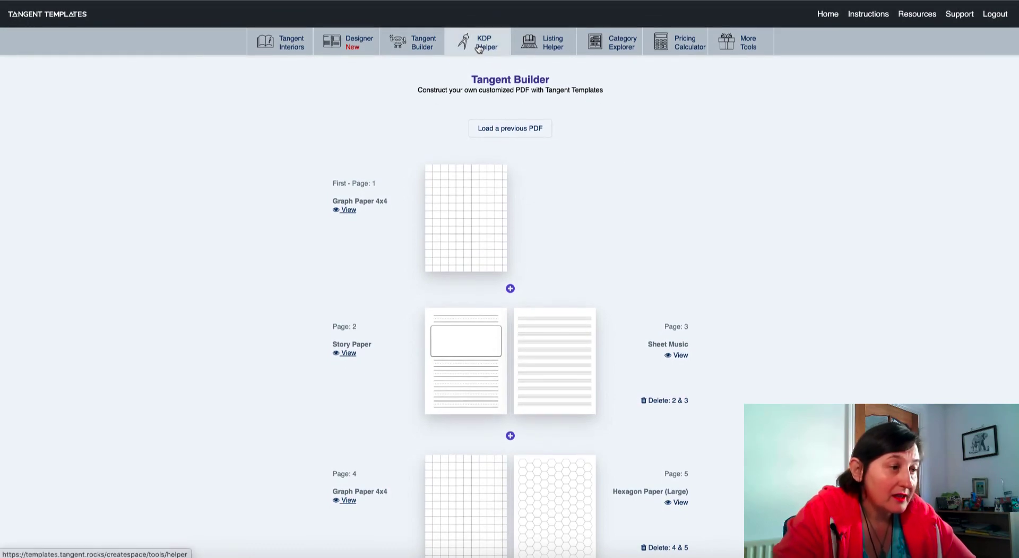
Calculate KDP Helper cover dimensions for a 5 x 8, 140-page book with bleed.
left_click(479, 49)
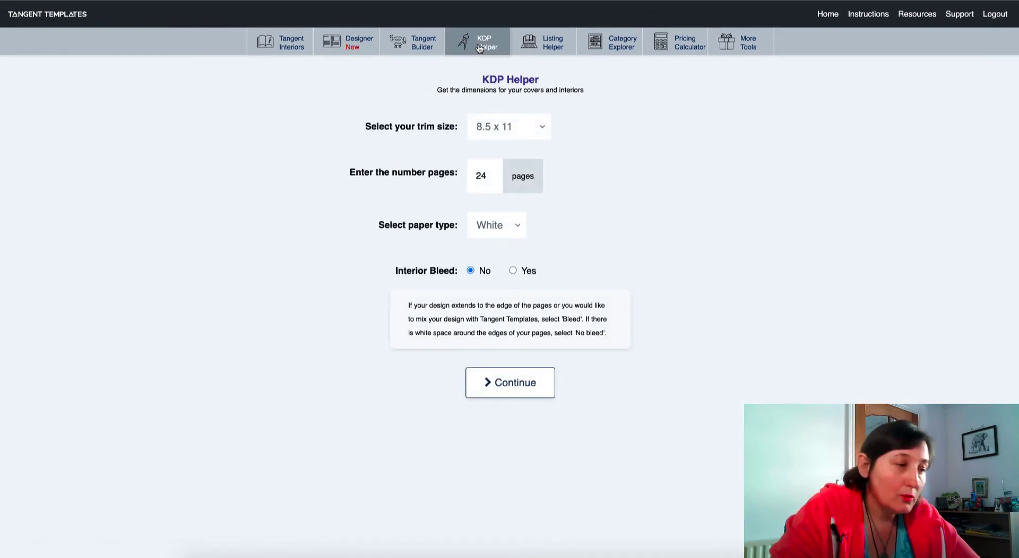
left_click(542, 129)
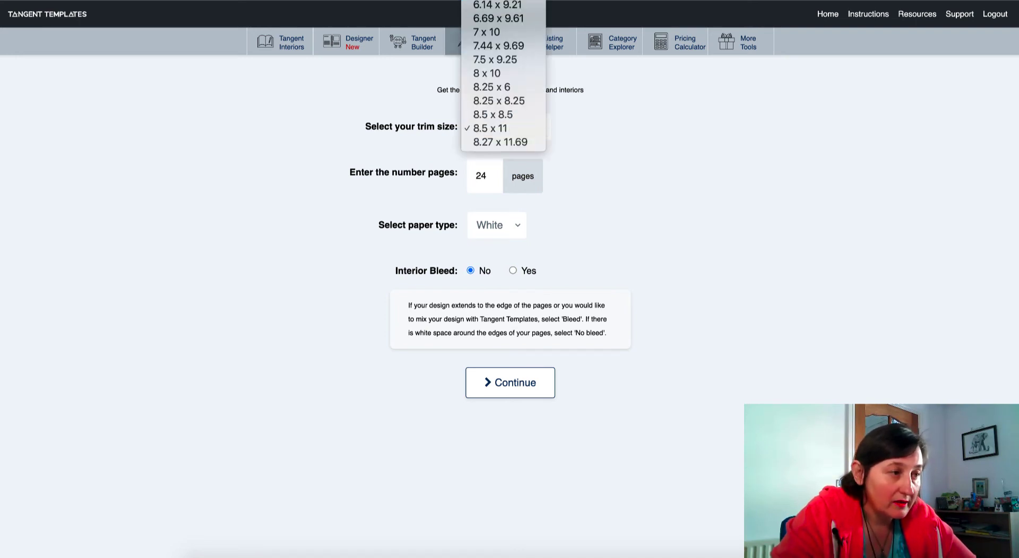
left_click(494, 4)
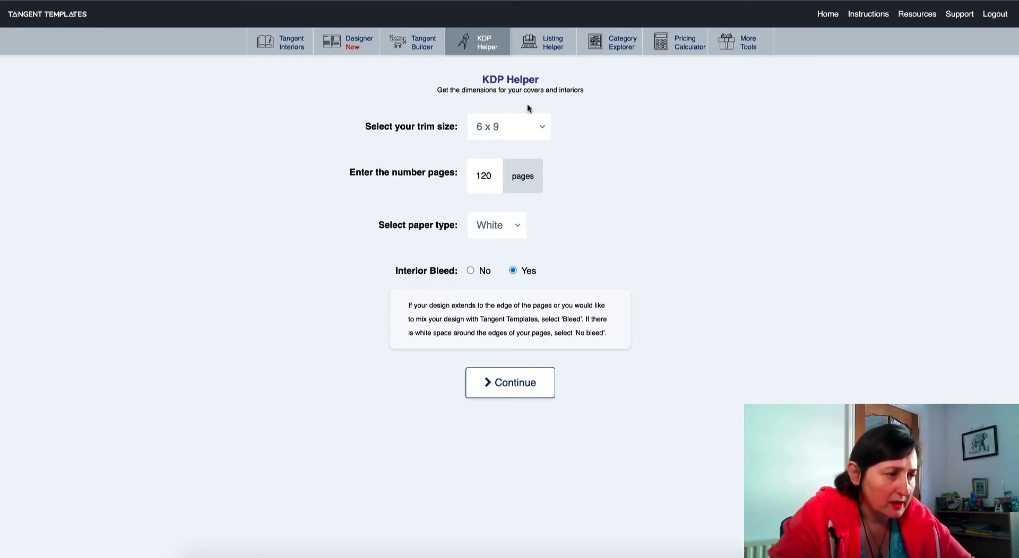
left_click(515, 137)
left_click(509, 74)
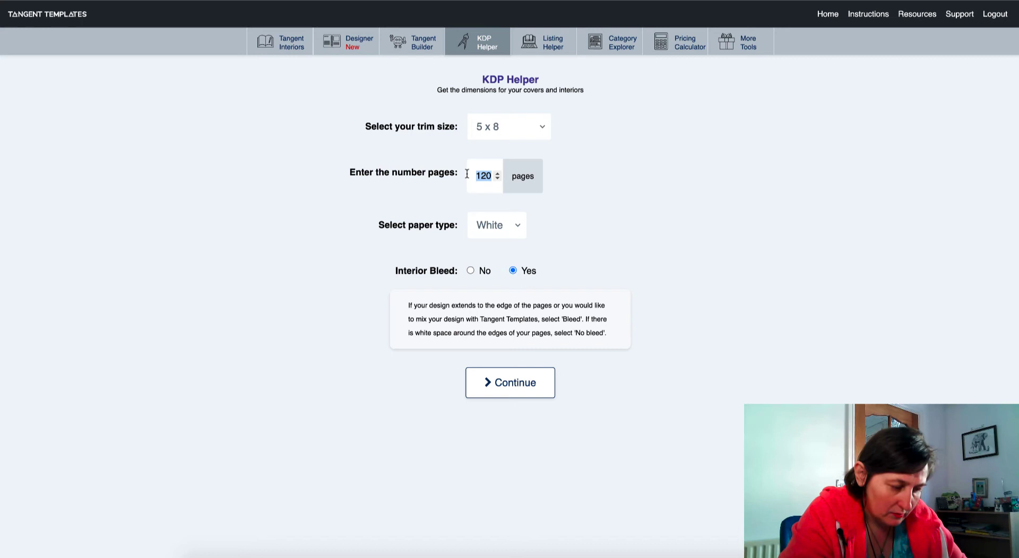
type("1")
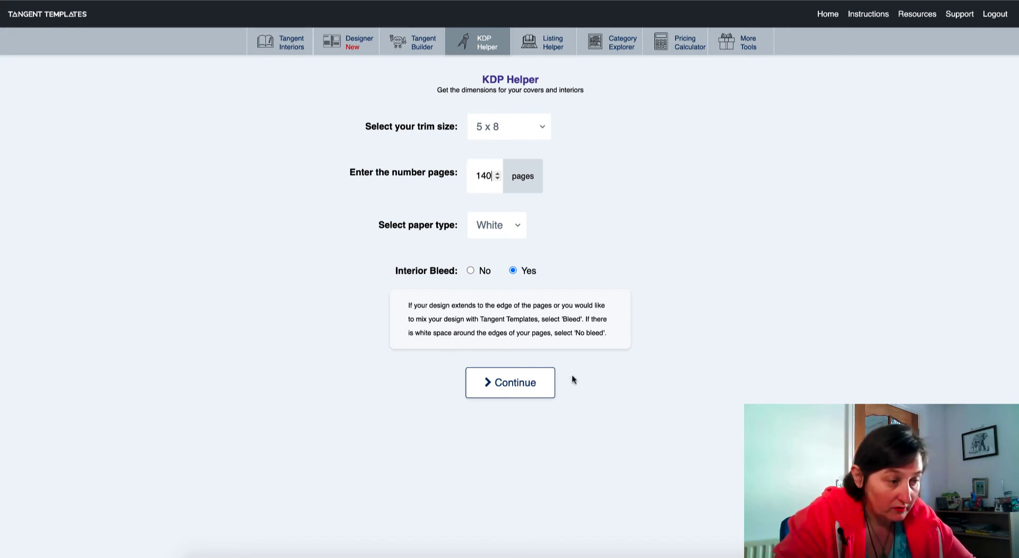
left_click(527, 383)
Review the interior template and its dimensions.
scroll(467, 257, "down", 2)
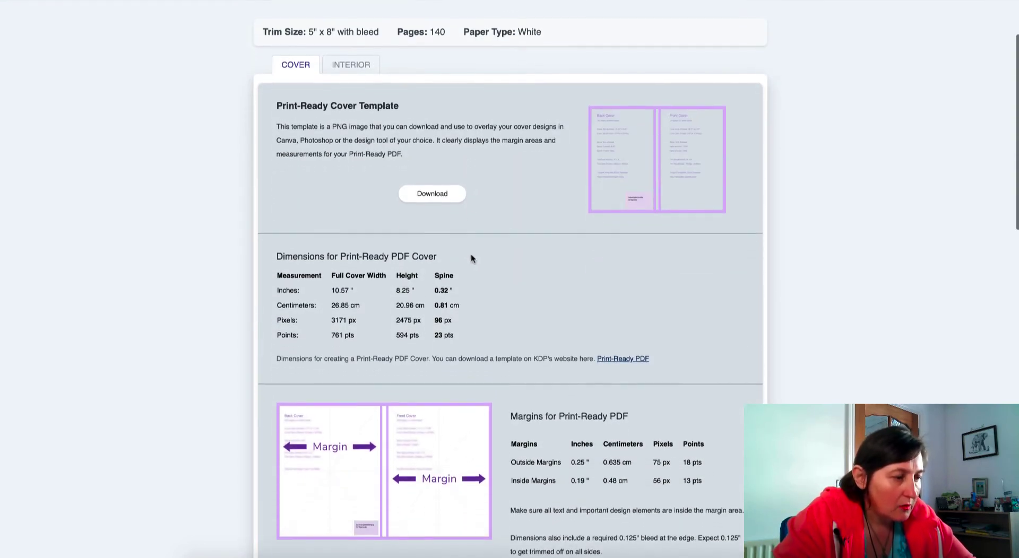
left_click(350, 64)
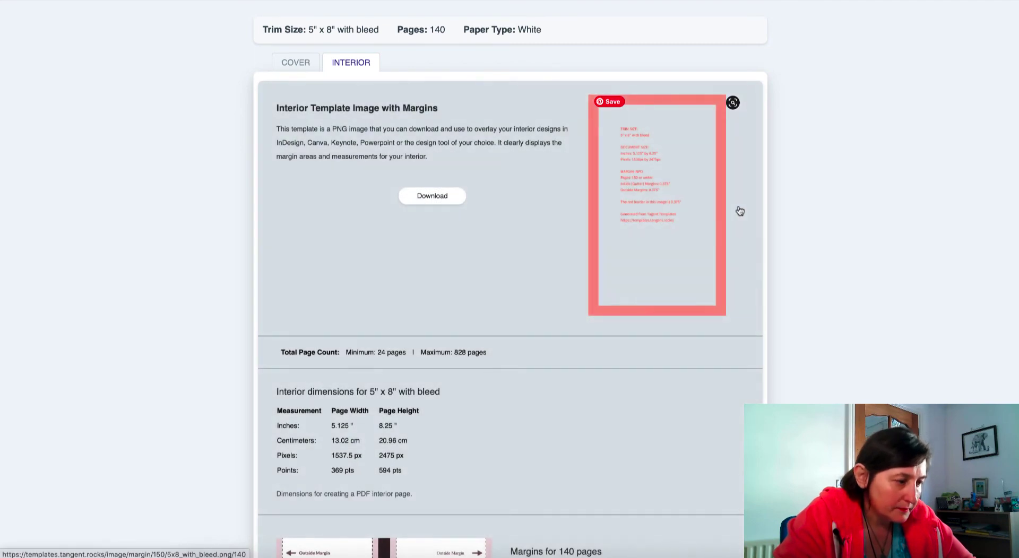
scroll(740, 211, "down", 2)
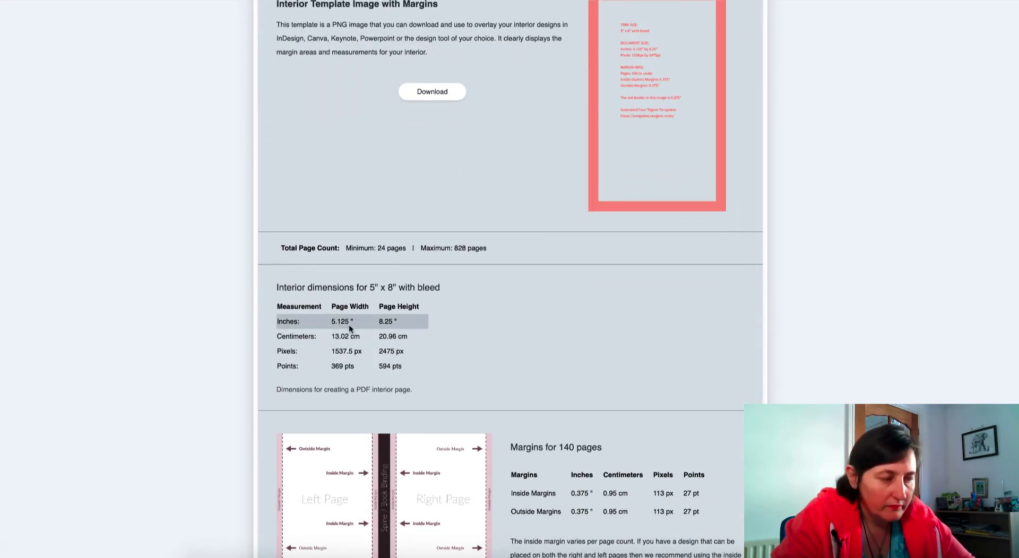
scroll(578, 301, "down", 1)
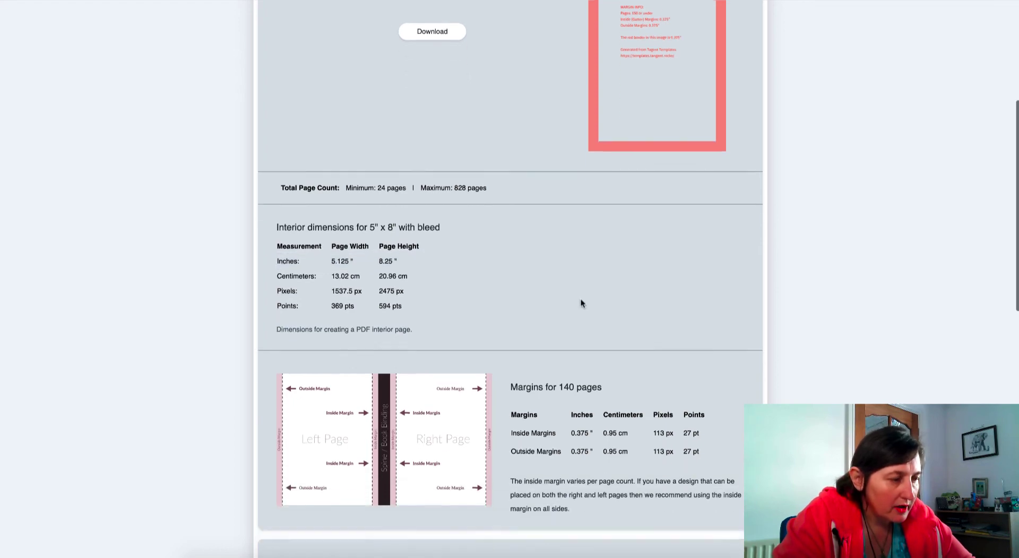
scroll(742, 278, "up", 5)
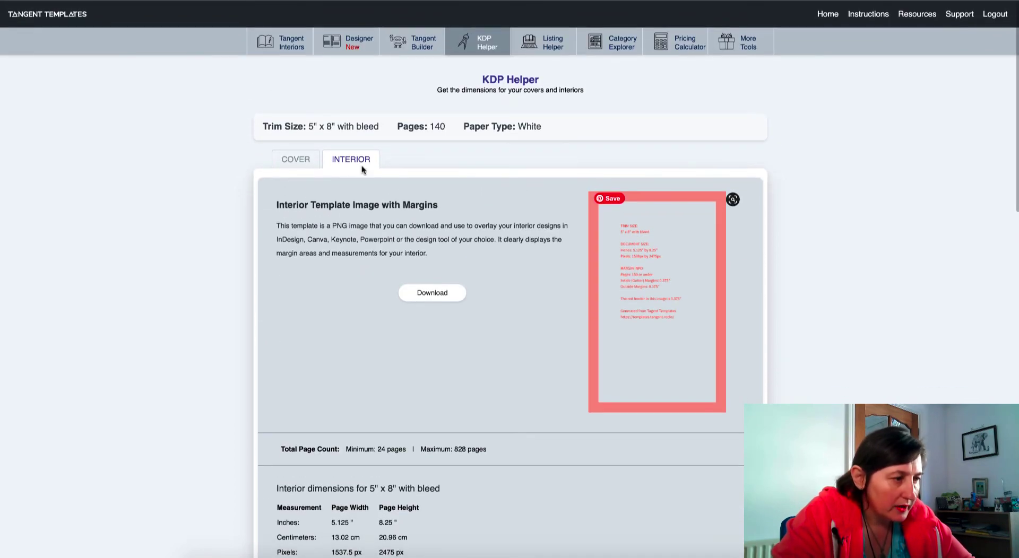
Review the cover template, including the 3171 x 2475 px and 761 x 594 pt sizes.
left_click(302, 161)
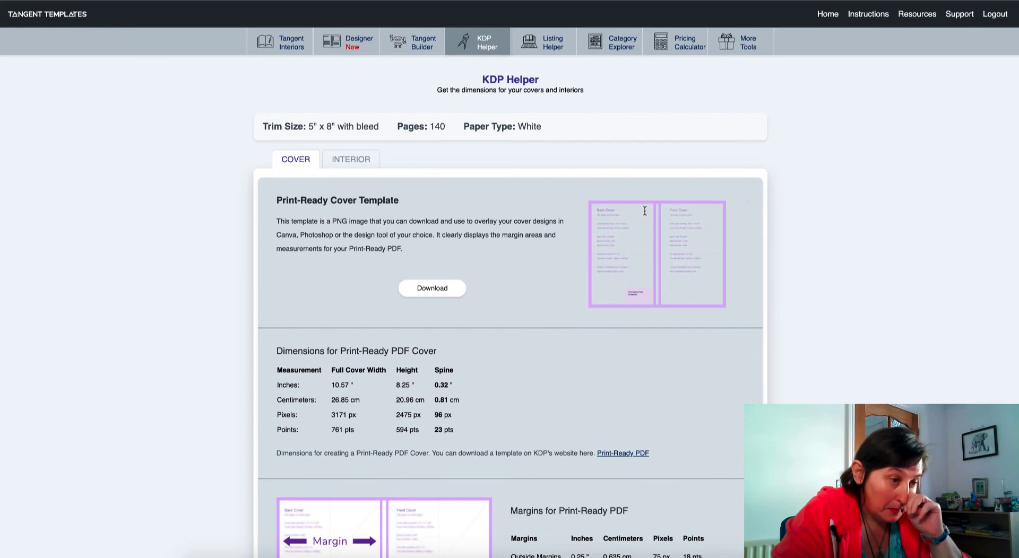
scroll(730, 243, "down", 4)
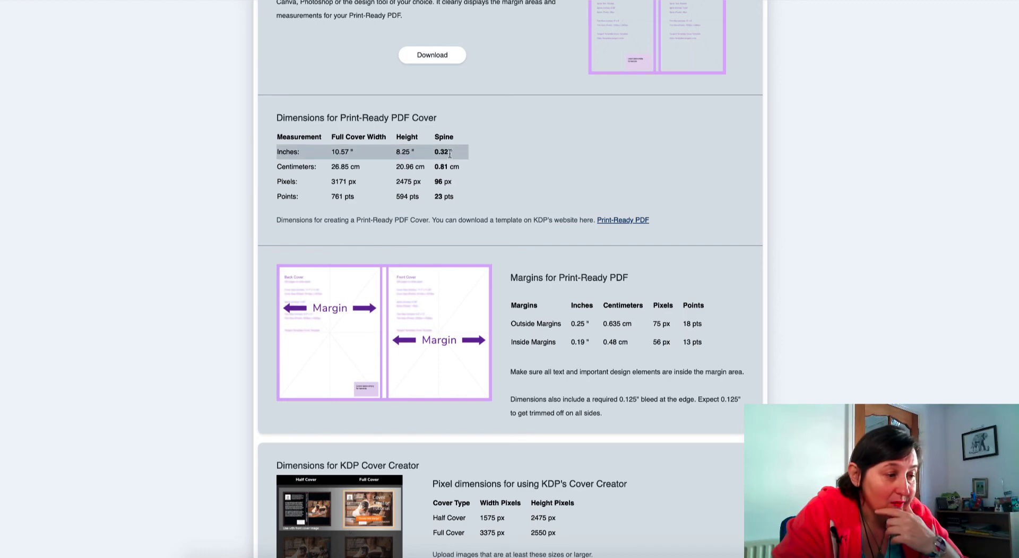
scroll(577, 158, "down", 3)
scroll(431, 166, "down", 1)
scroll(478, 153, "down", 5)
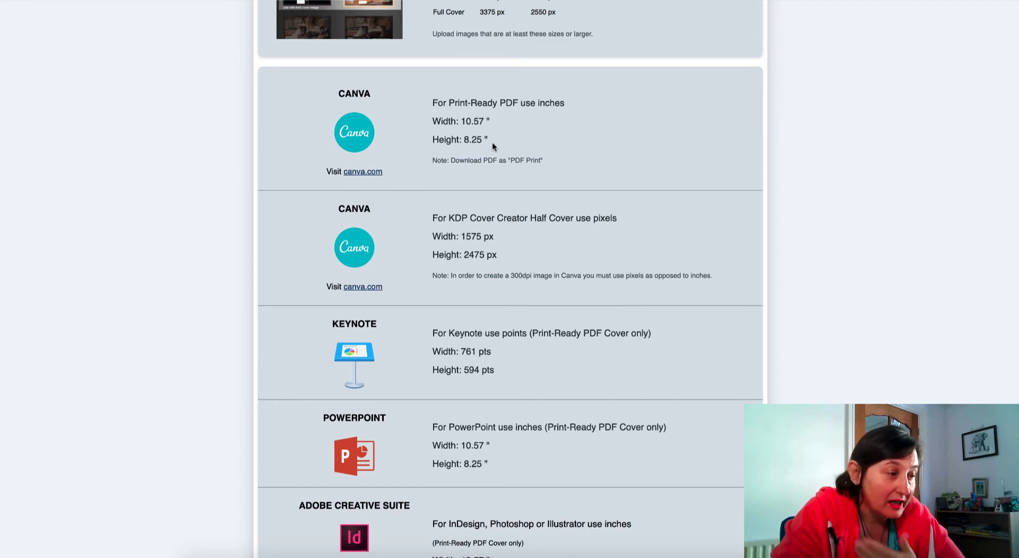
scroll(615, 170, "down", 3)
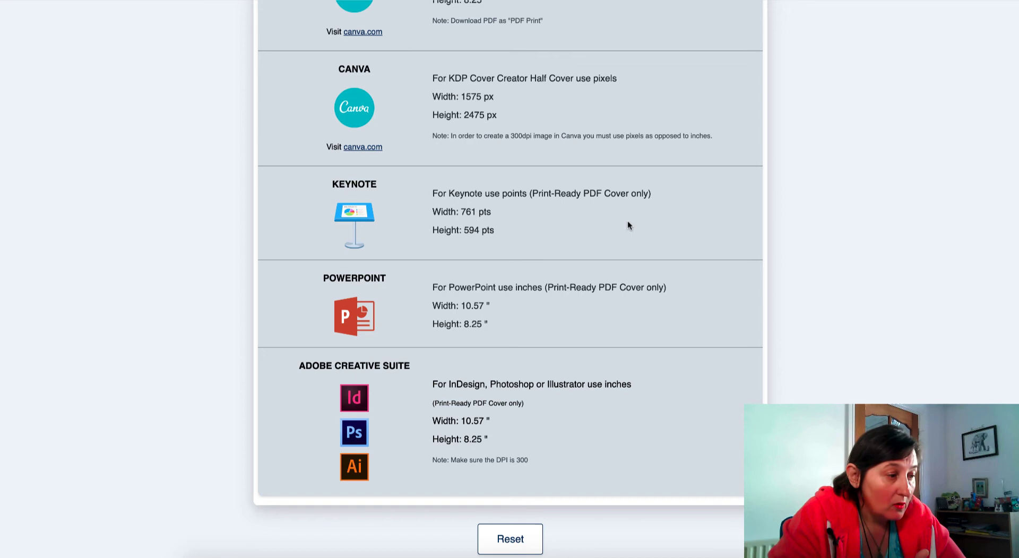
scroll(674, 219, "down", 1)
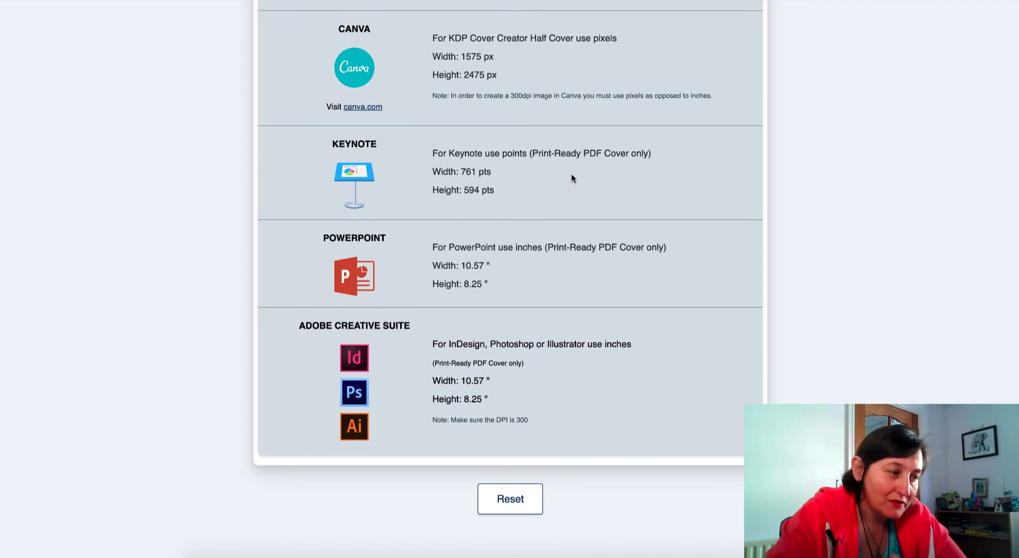
scroll(571, 175, "down", 1)
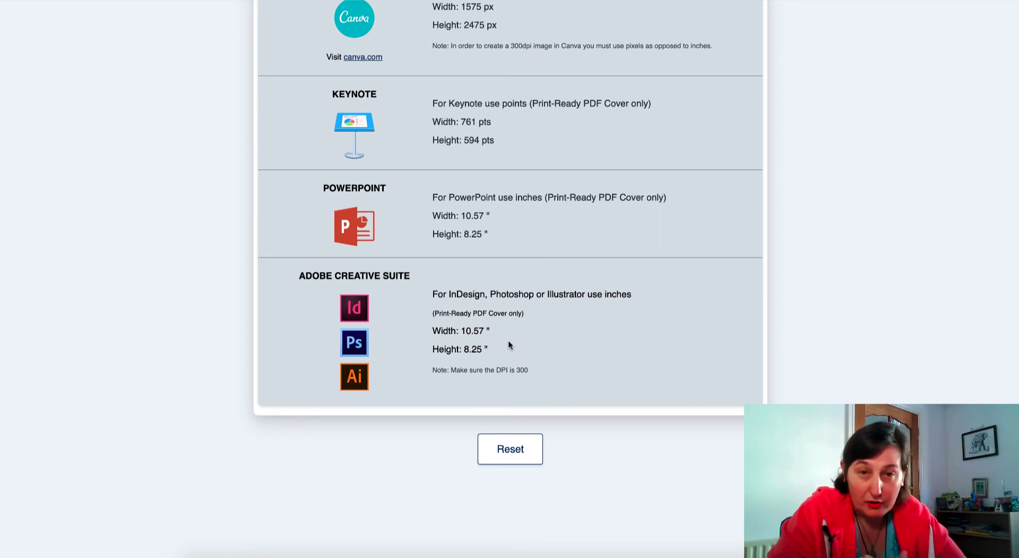
scroll(510, 337, "up", 2)
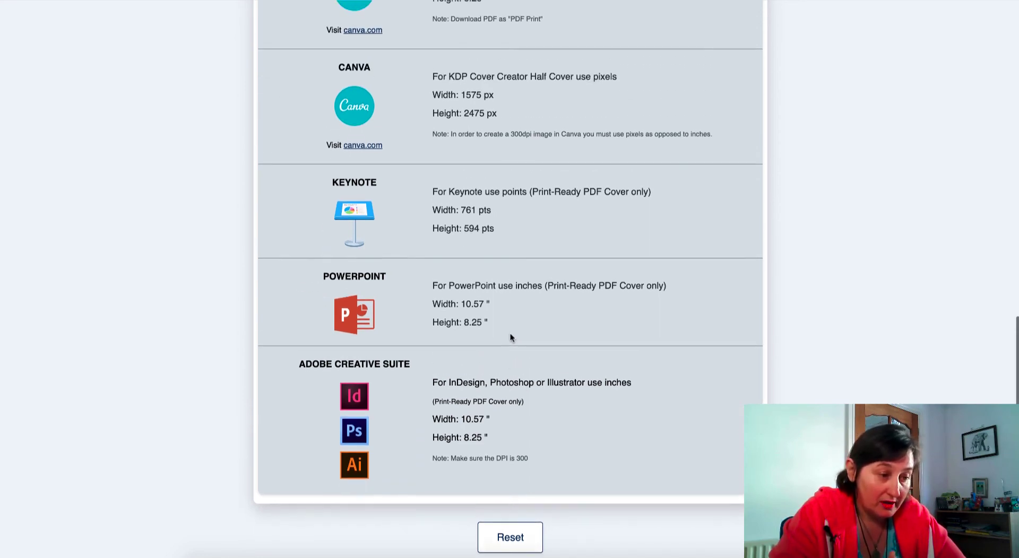
scroll(511, 337, "down", 2)
scroll(511, 333, "down", 1)
scroll(511, 333, "up", 2)
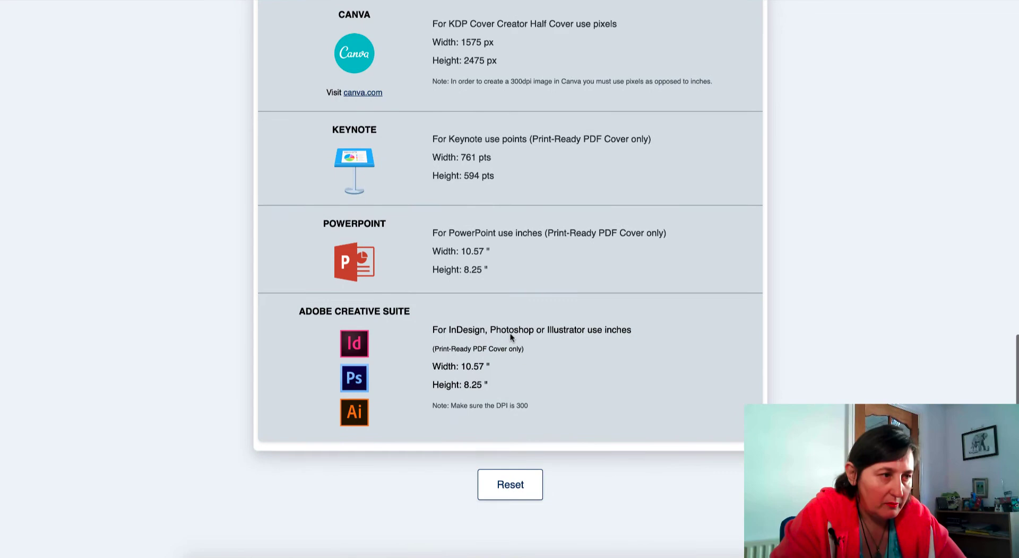
scroll(510, 333, "up", 10)
scroll(510, 334, "up", 5)
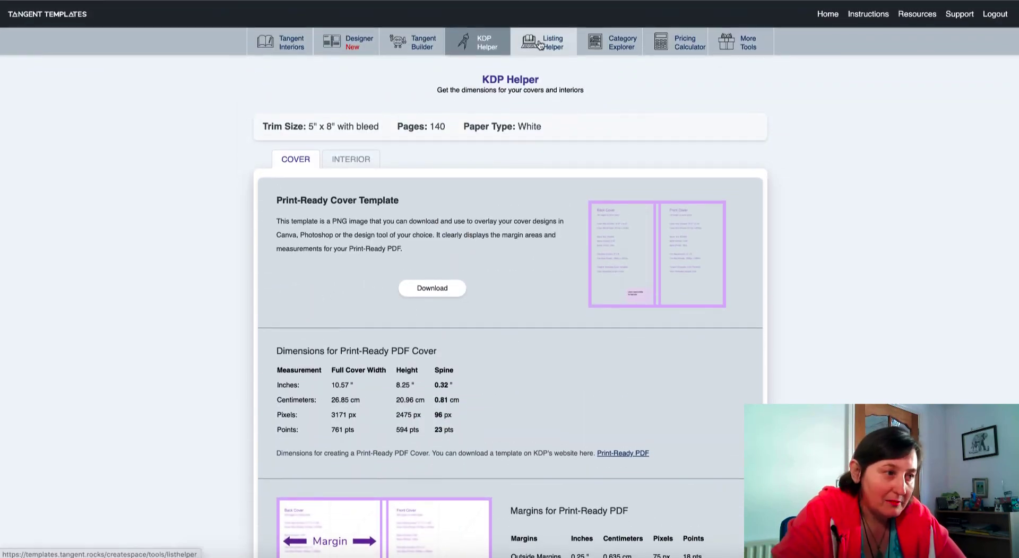
left_click(540, 44)
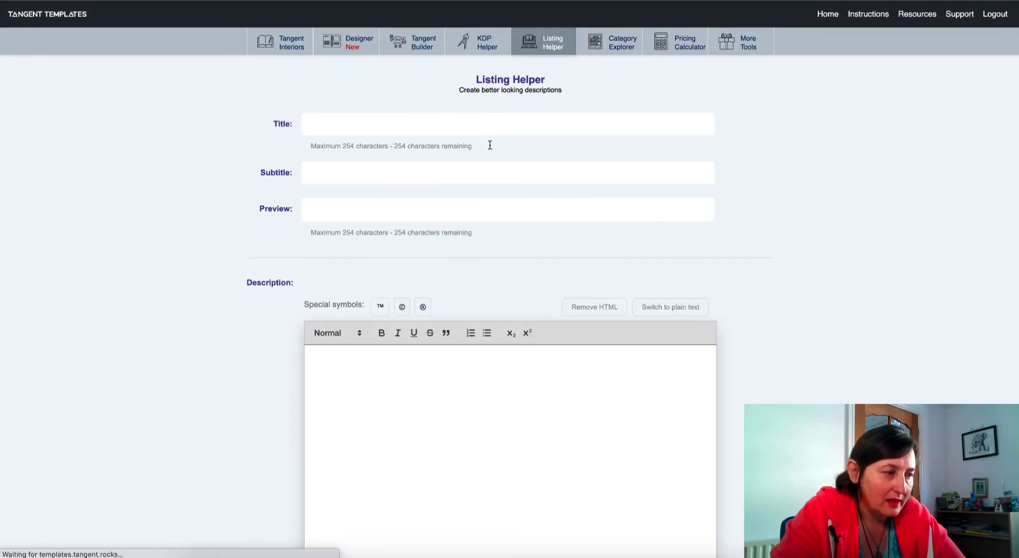
scroll(610, 184, "down", 2)
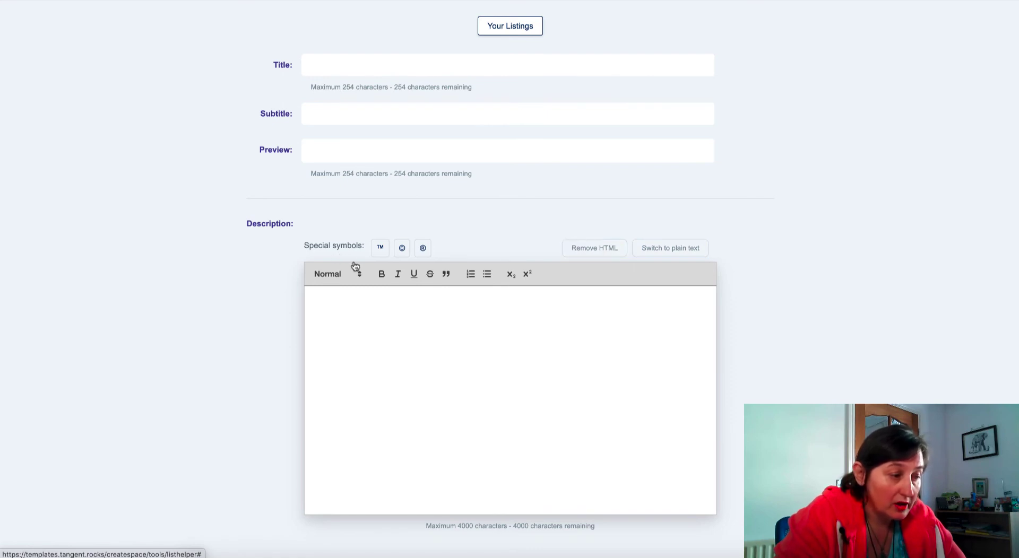
scroll(587, 289, "down", 2)
scroll(537, 247, "down", 4)
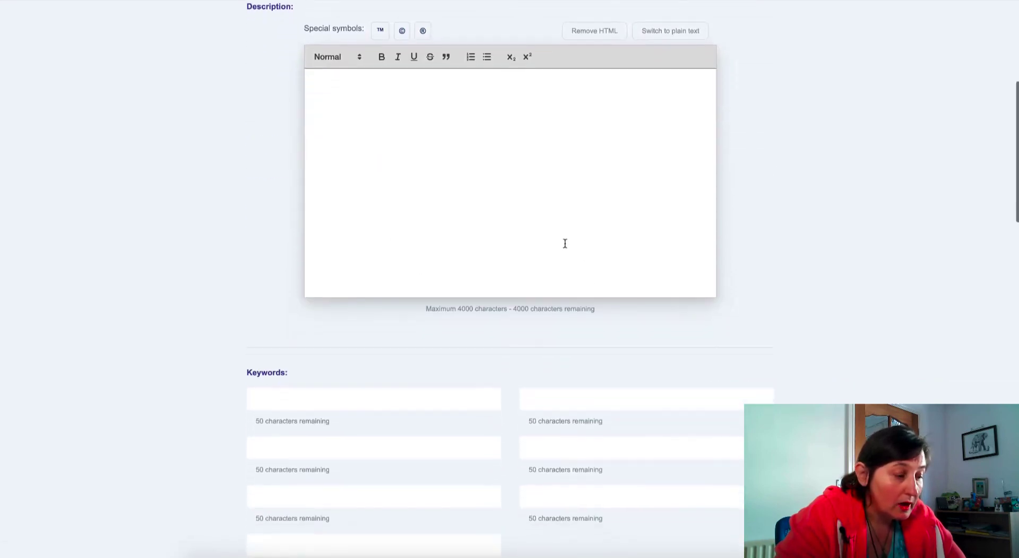
scroll(637, 366, "down", 2)
scroll(611, 380, "down", 4)
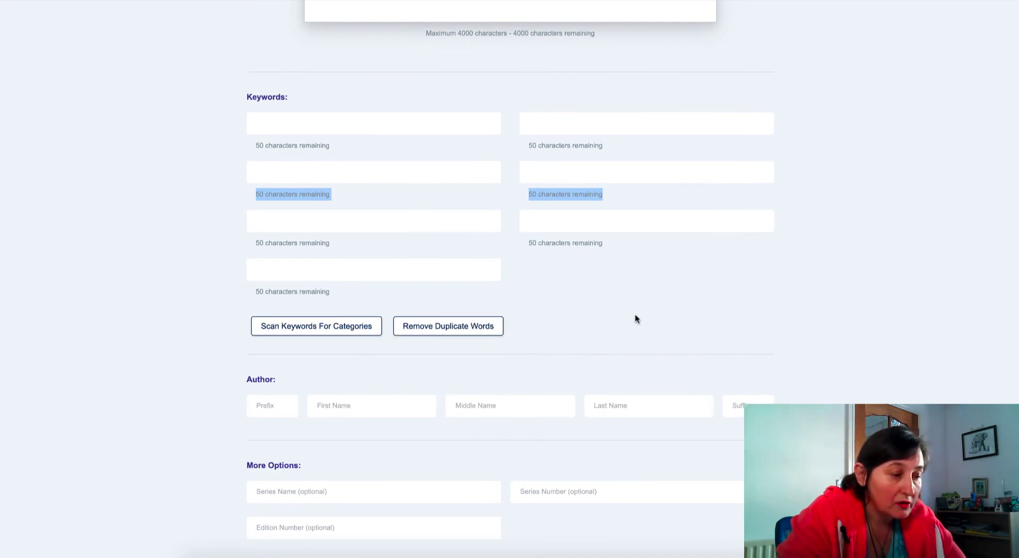
scroll(634, 315, "up", 6)
scroll(634, 315, "down", 4)
scroll(634, 315, "down", 6)
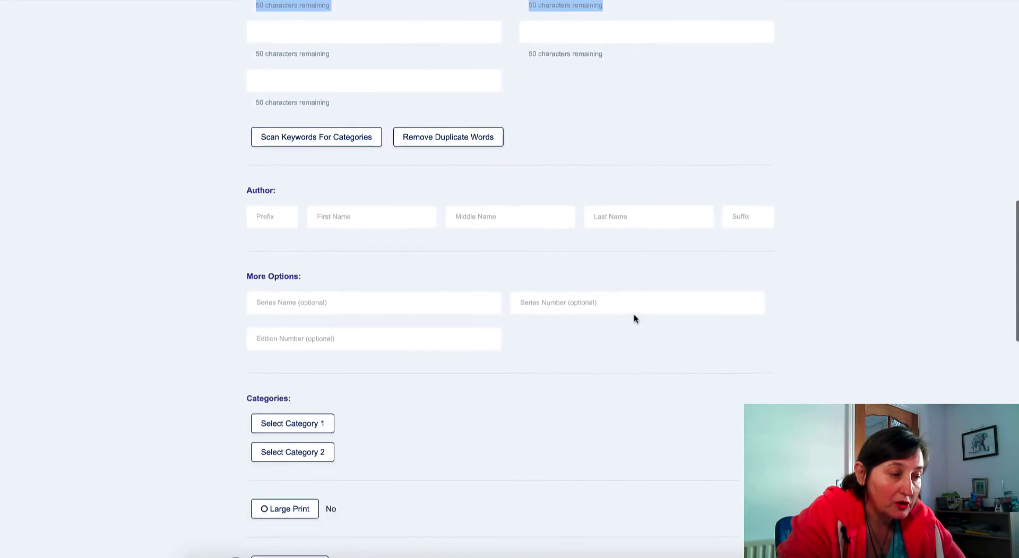
scroll(633, 318, "down", 1)
scroll(634, 319, "up", 2)
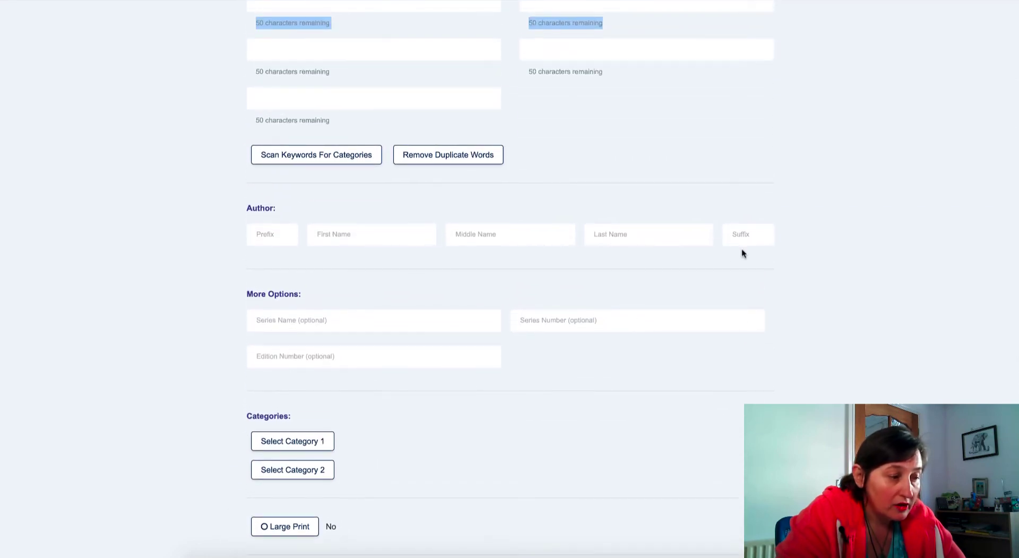
scroll(742, 253, "down", 3)
scroll(687, 266, "down", 2)
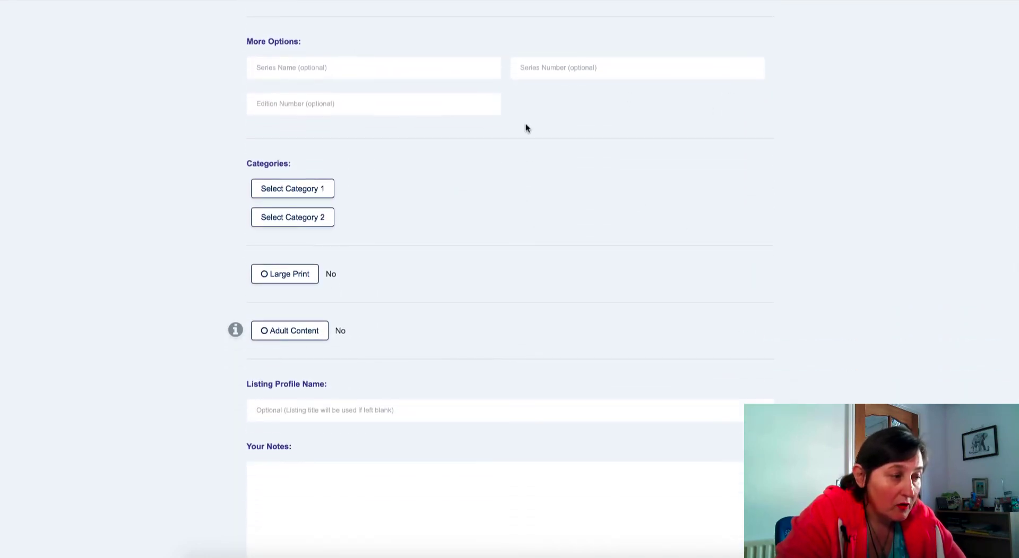
scroll(527, 186, "down", 2)
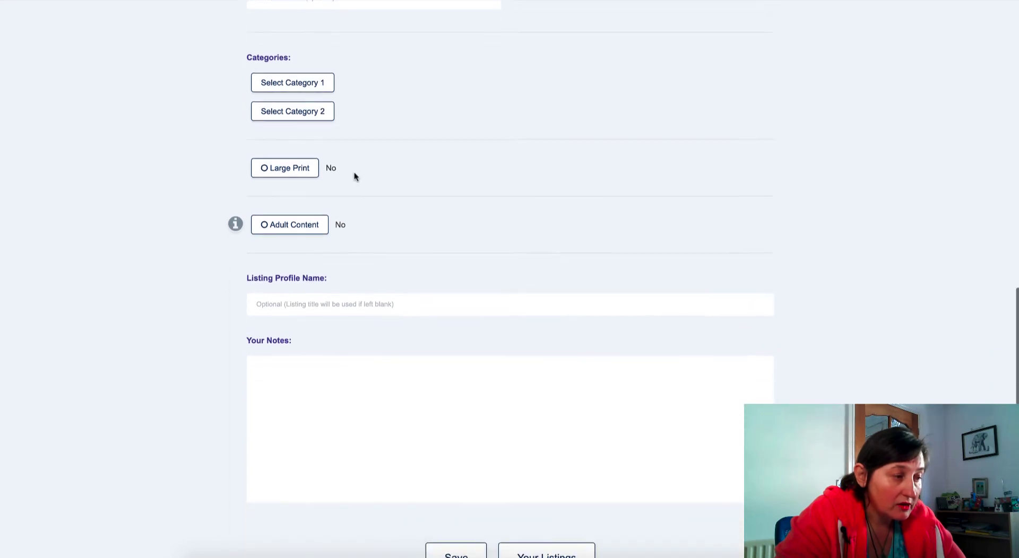
scroll(511, 207, "down", 2)
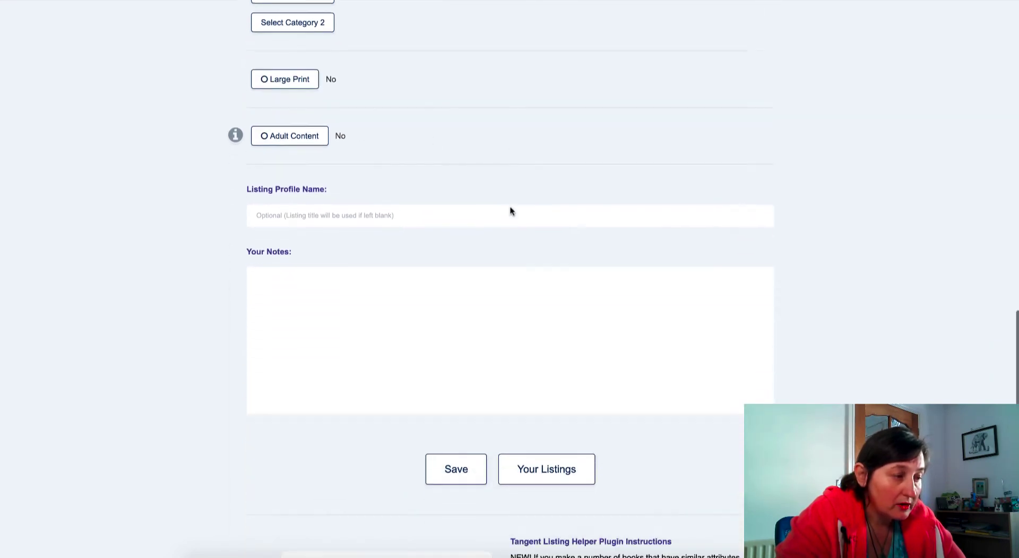
scroll(510, 206, "down", 2)
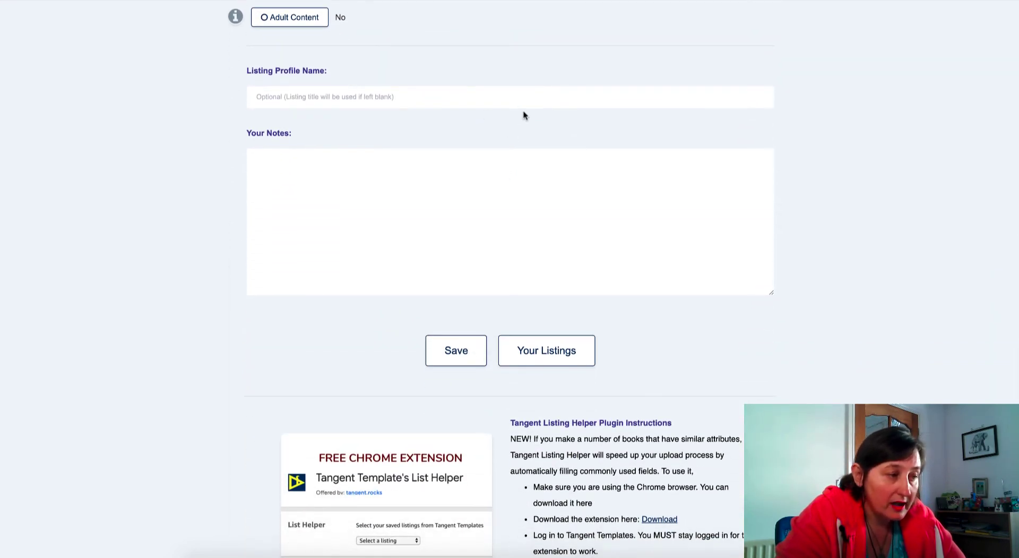
scroll(524, 112, "down", 1)
scroll(524, 113, "down", 4)
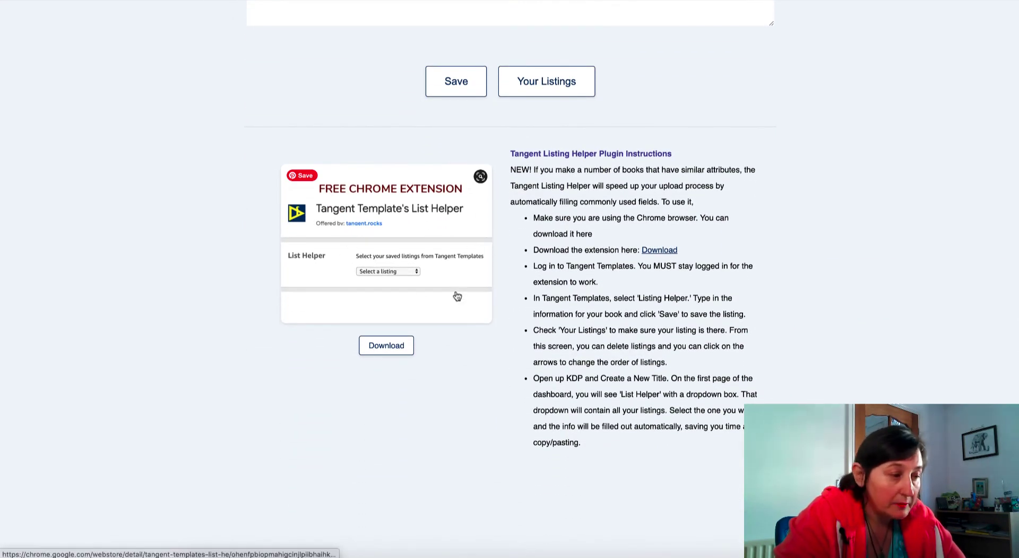
mouse_move(386, 243)
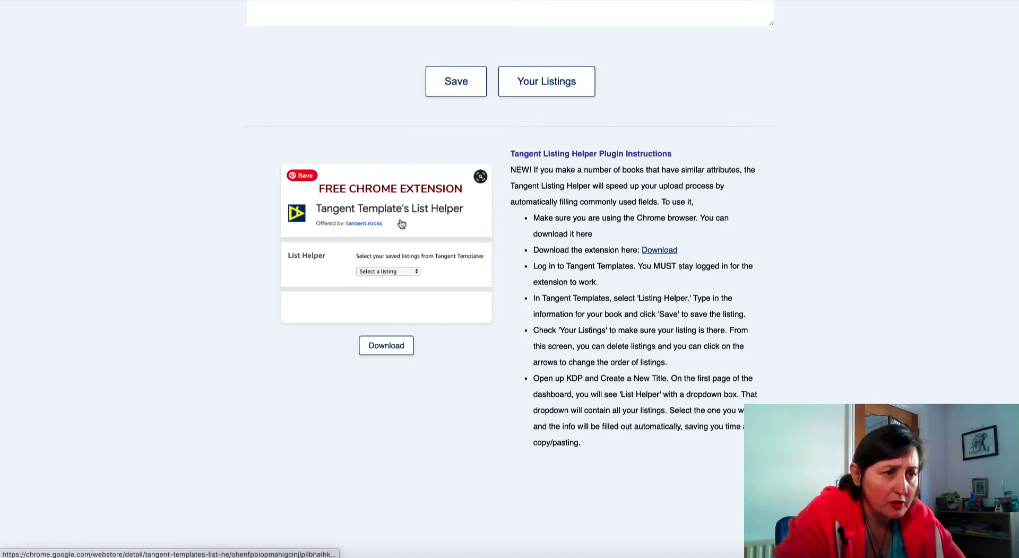
scroll(625, 184, "up", 2)
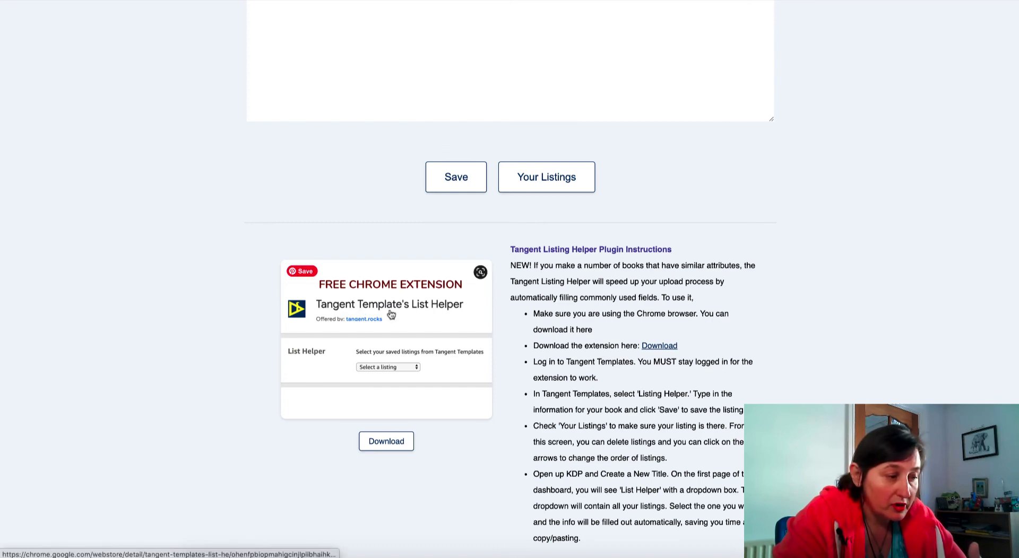
scroll(618, 275, "up", 3)
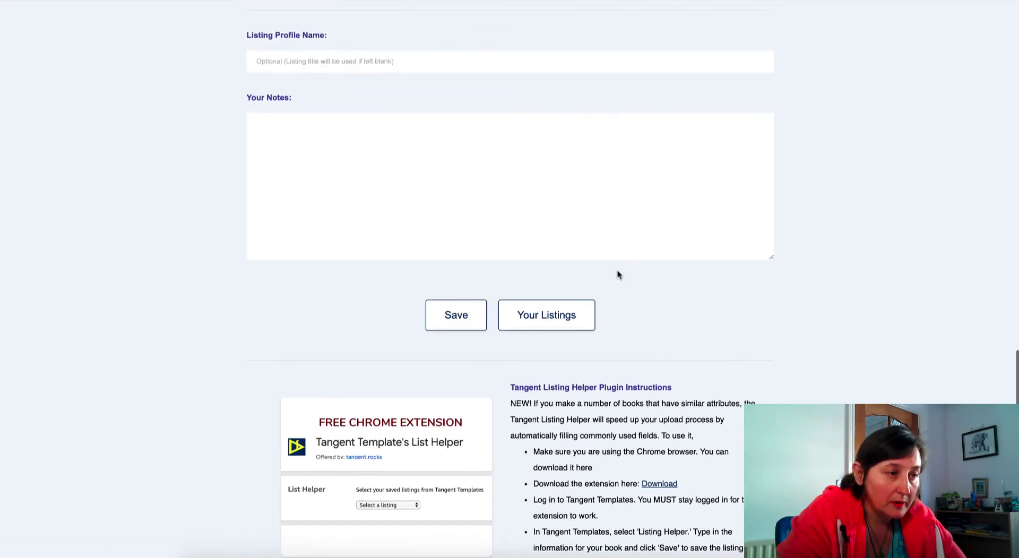
scroll(617, 272, "up", 3)
scroll(527, 242, "up", 2)
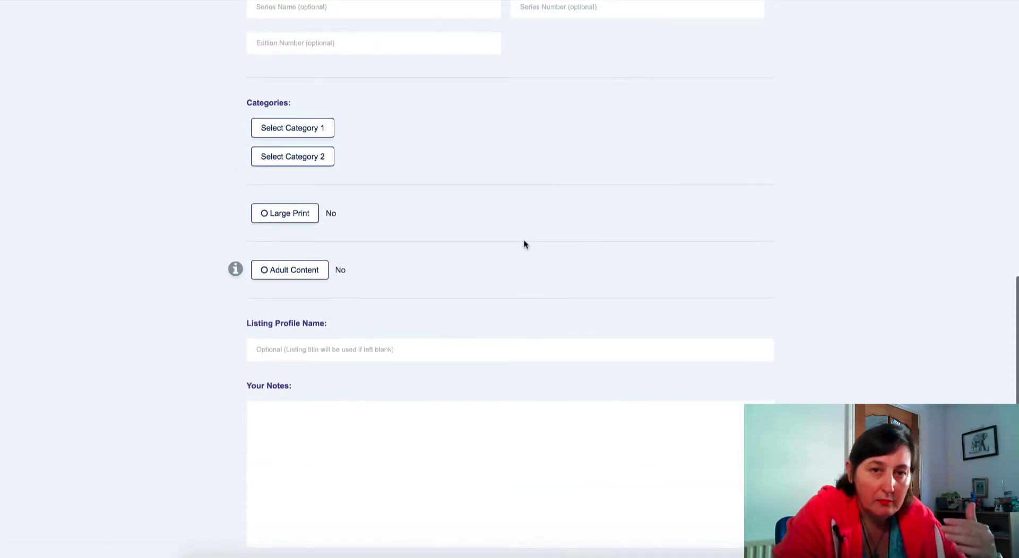
scroll(531, 233, "up", 2)
scroll(531, 229, "up", 4)
scroll(530, 226, "up", 2)
scroll(530, 225, "up", 4)
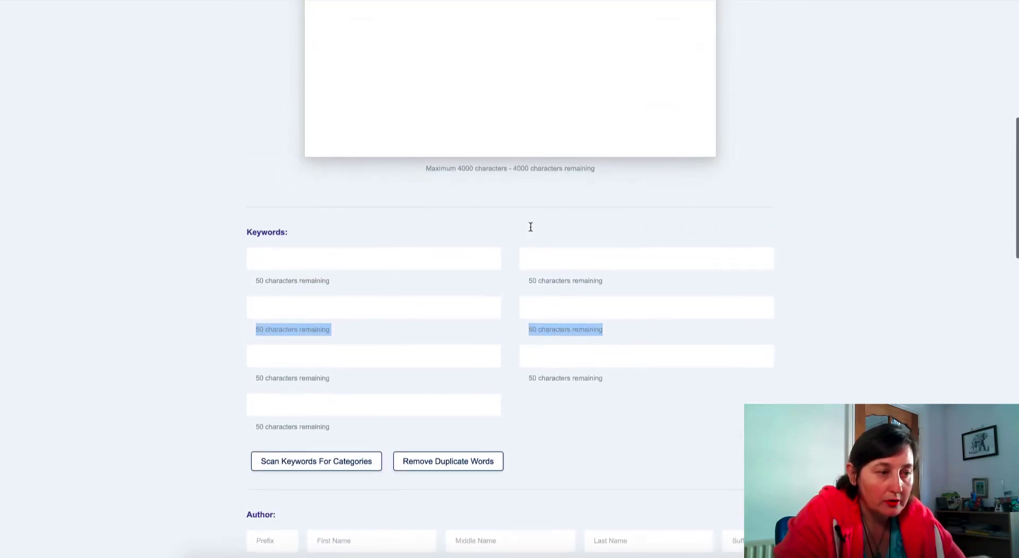
scroll(563, 220, "up", 1)
scroll(593, 214, "up", 4)
scroll(594, 212, "up", 1)
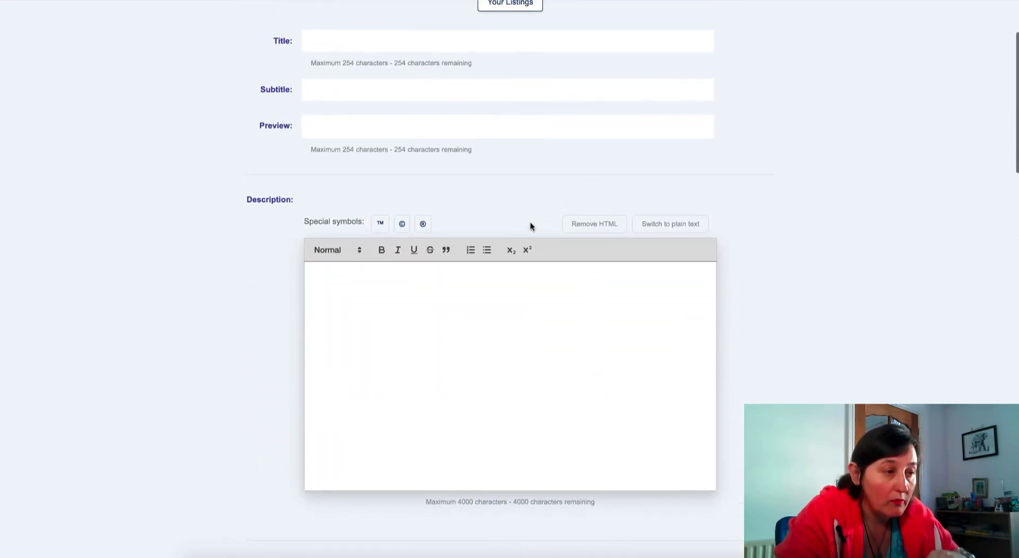
scroll(531, 225, "up", 1)
scroll(531, 227, "up", 2)
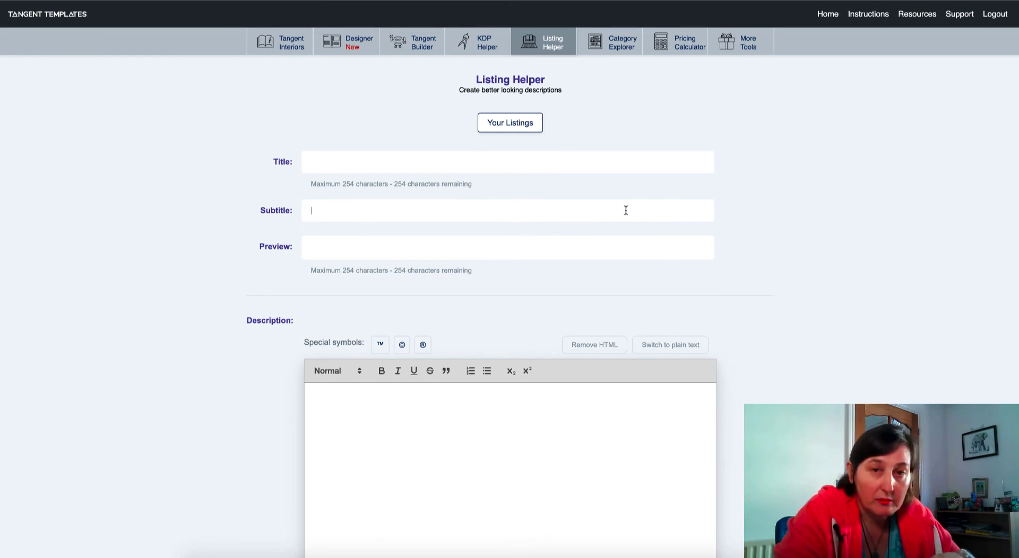
scroll(569, 215, "down", 2)
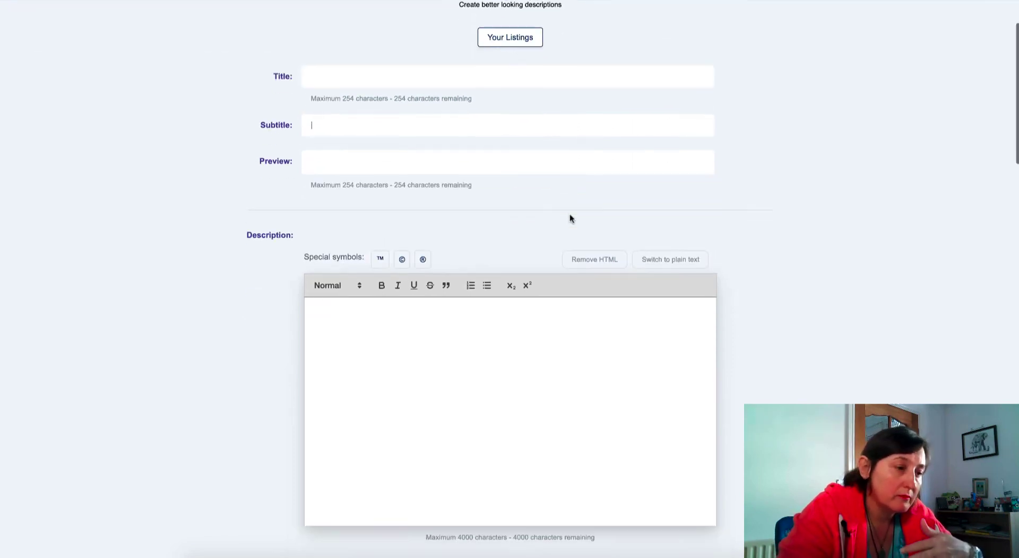
scroll(567, 214, "down", 5)
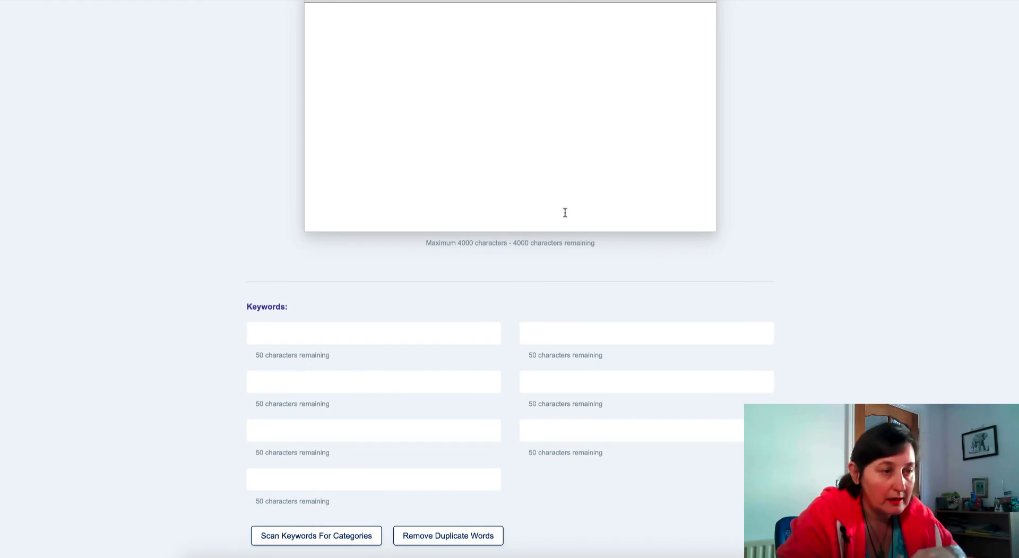
scroll(565, 212, "up", 5)
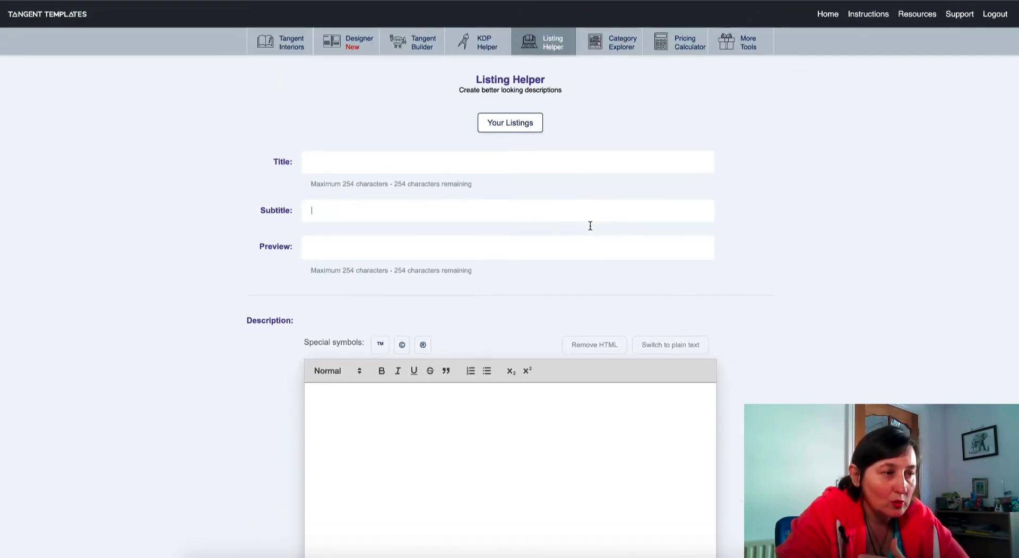
scroll(590, 226, "down", 1)
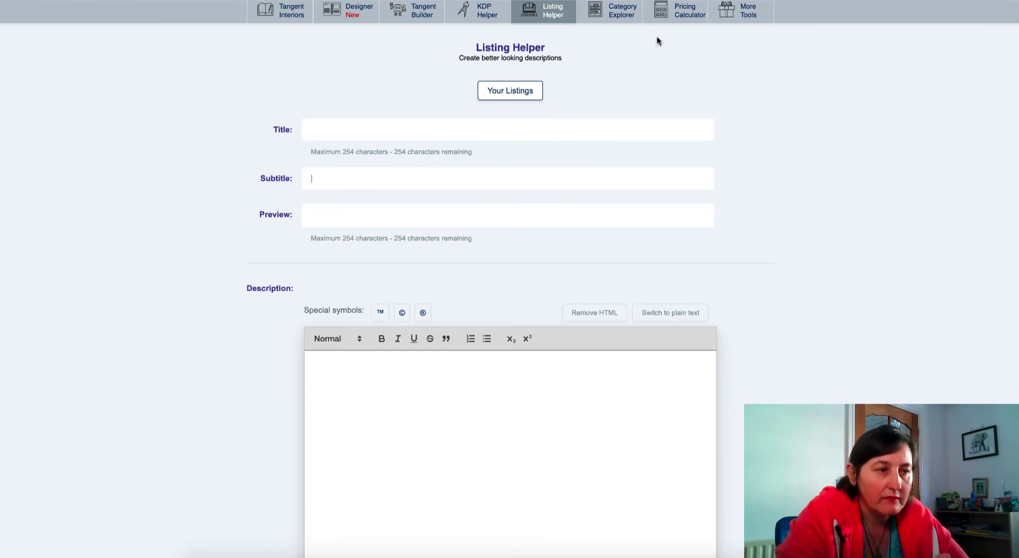
scroll(589, 64, "up", 1)
Search Category Explorer for 'word searches' and view the paperback category list.
left_click(624, 42)
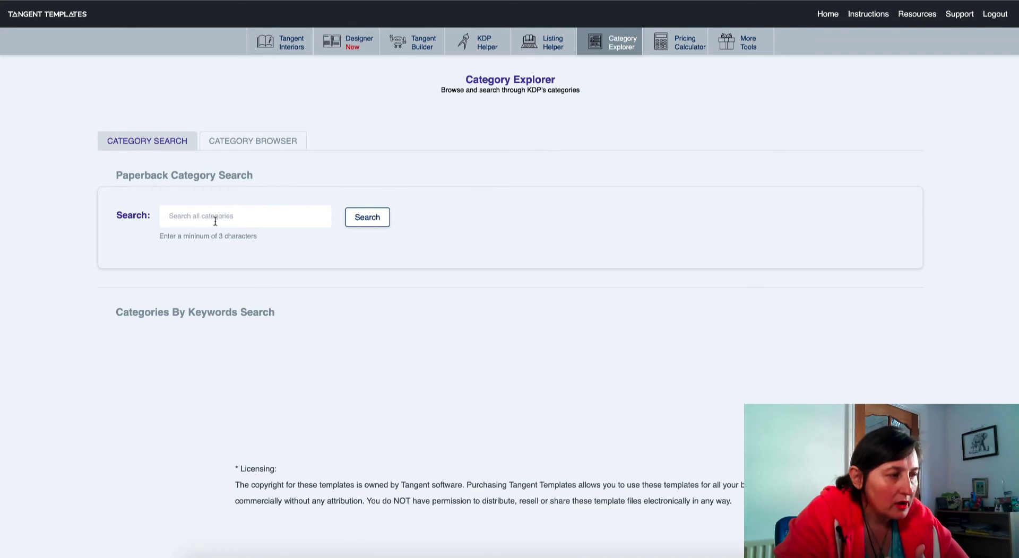
type("wo")
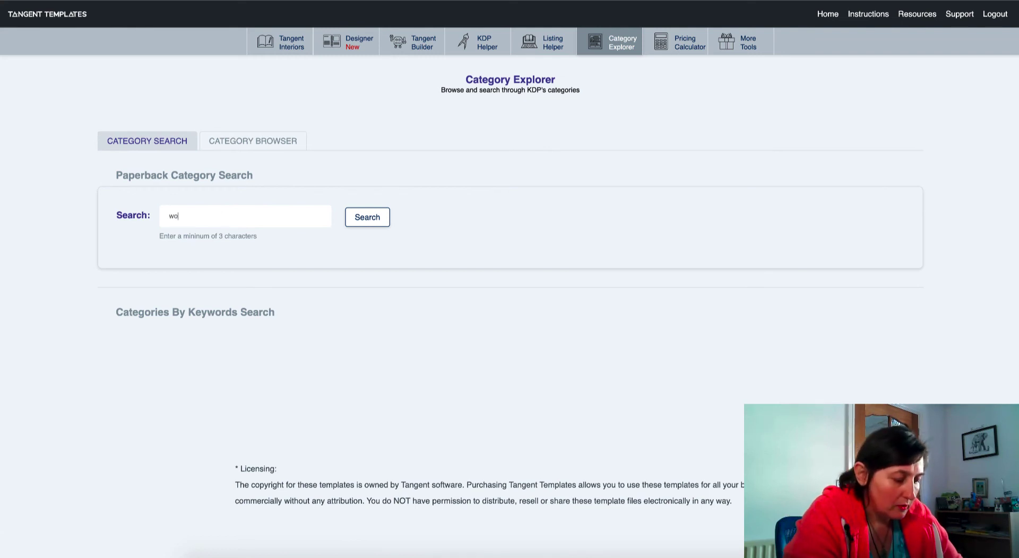
type("rd sea")
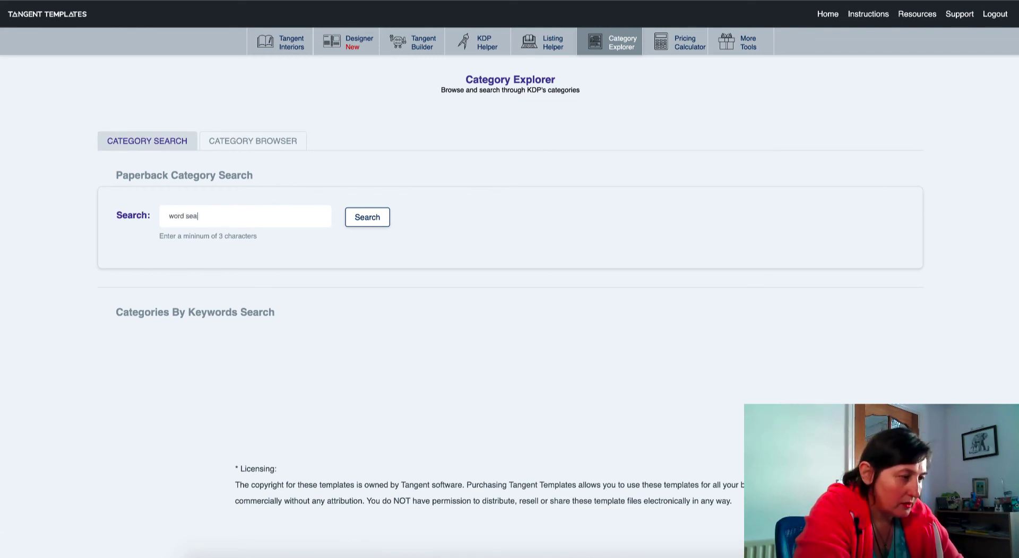
type("rches")
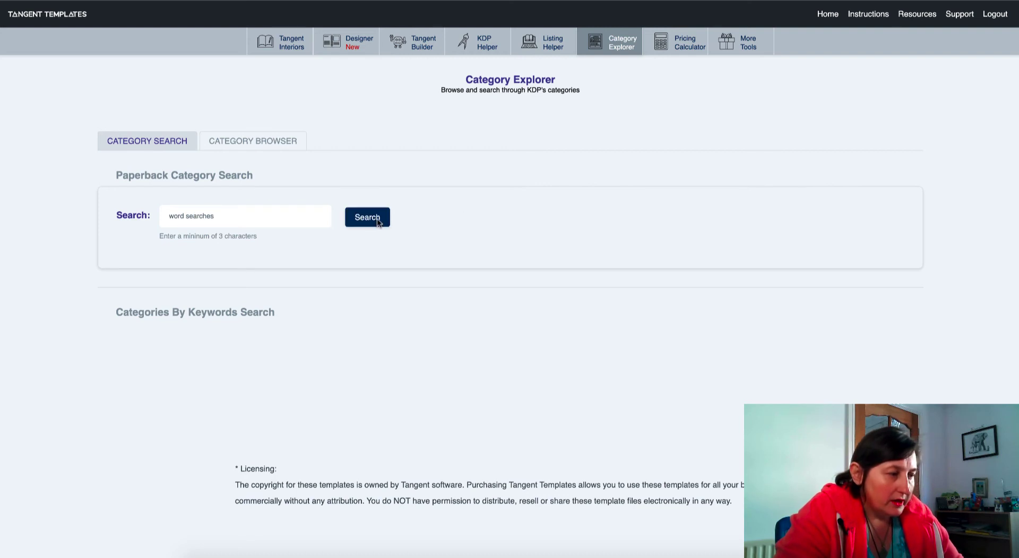
left_click(367, 217)
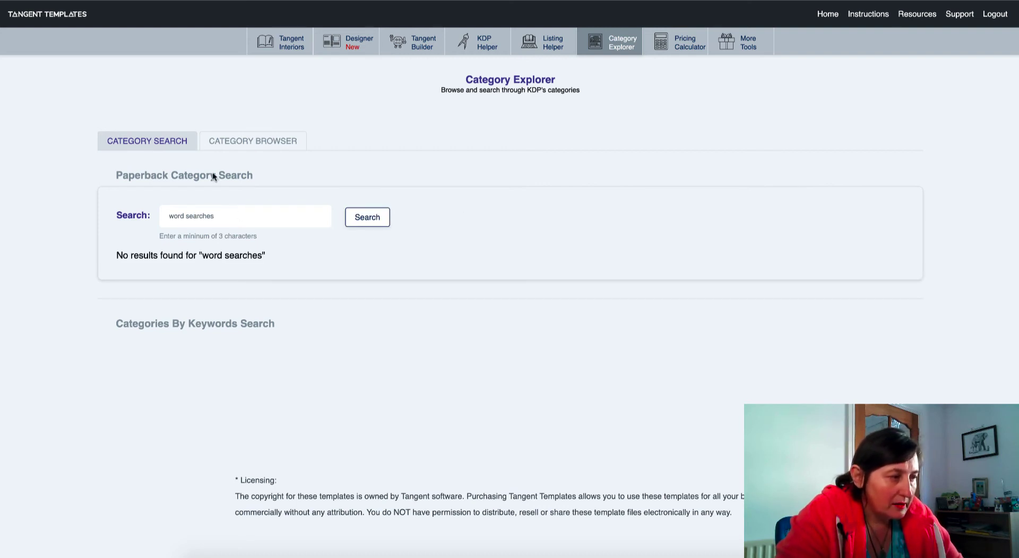
left_click(257, 141)
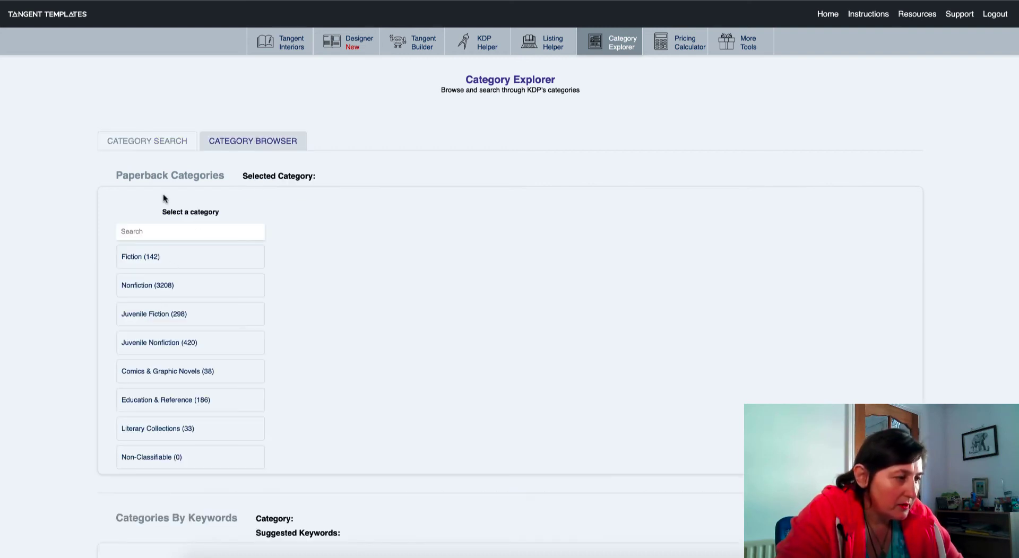
Search the categories for 'word search', then for 'puzzles'.
left_click(153, 144)
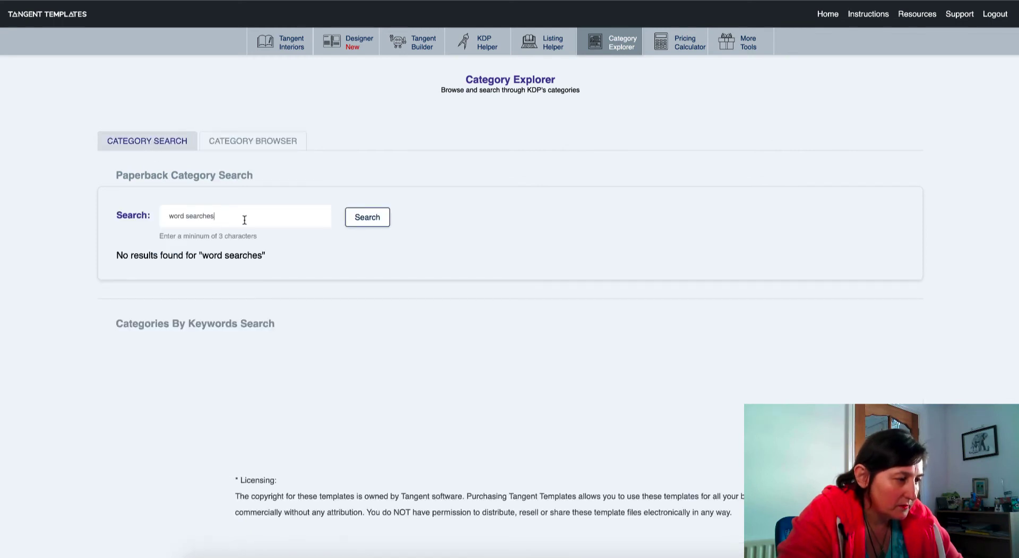
key("BackSpace")
key("BackSpace")
key("Return")
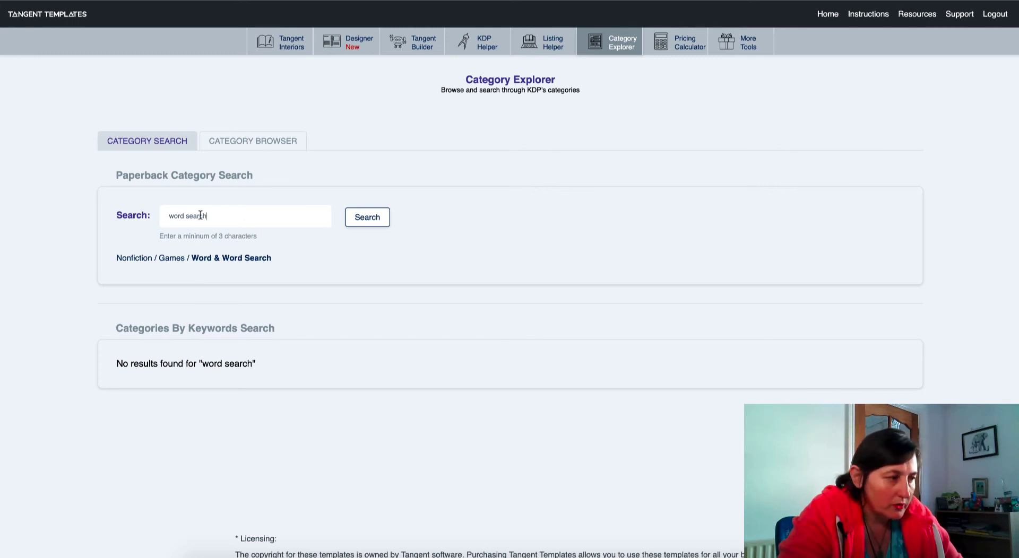
left_click_drag(223, 218, 94, 219)
type("pi")
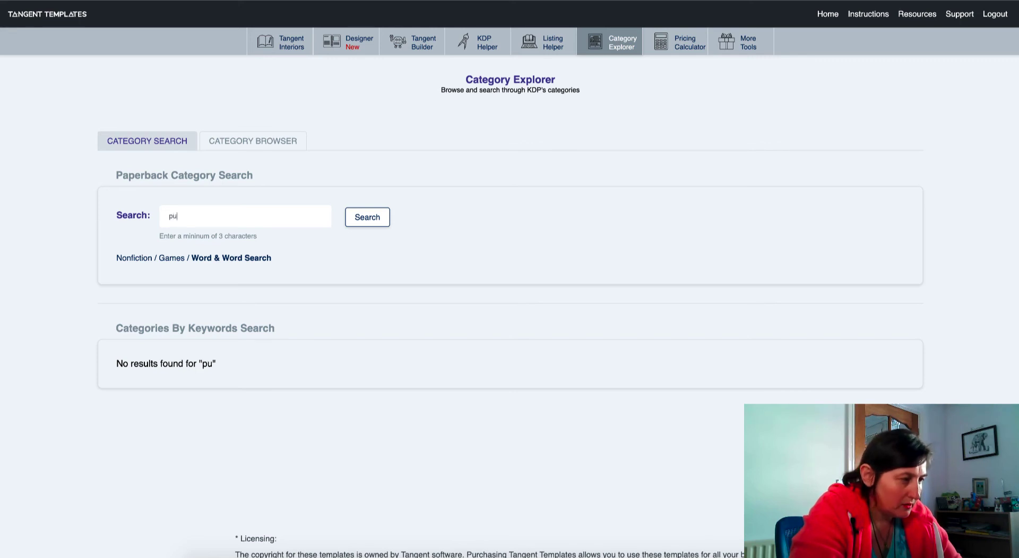
type("zzles")
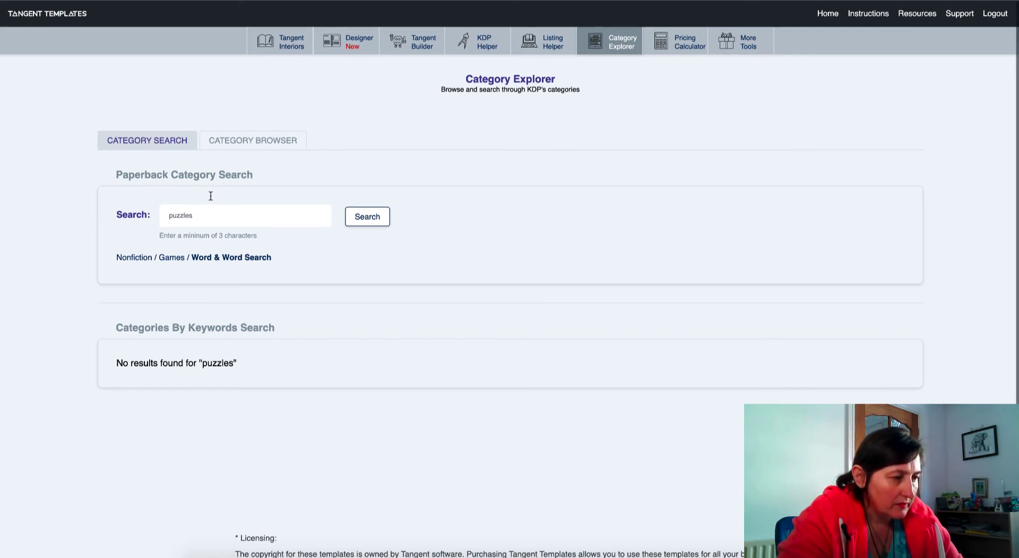
left_click(367, 217)
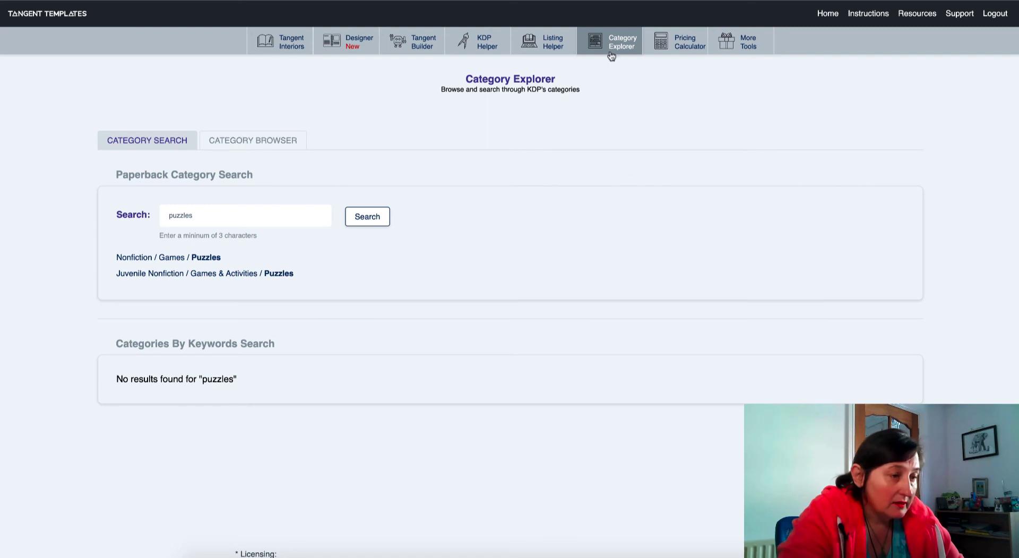
Calculate printing costs and royalties for a 136-page book in the pricing calculator.
left_click(682, 42)
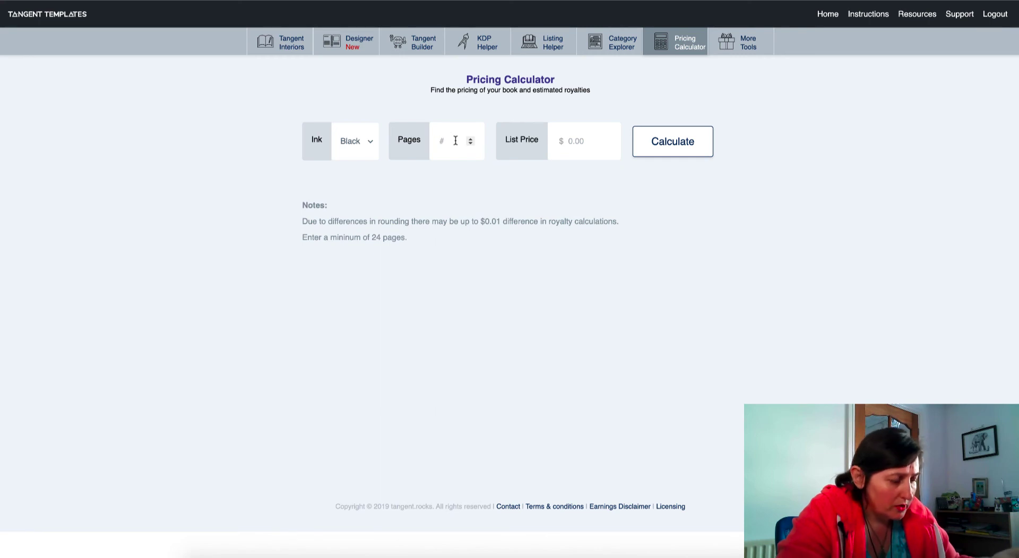
type("140")
key("BackSpace")
key("BackSpace")
type("36")
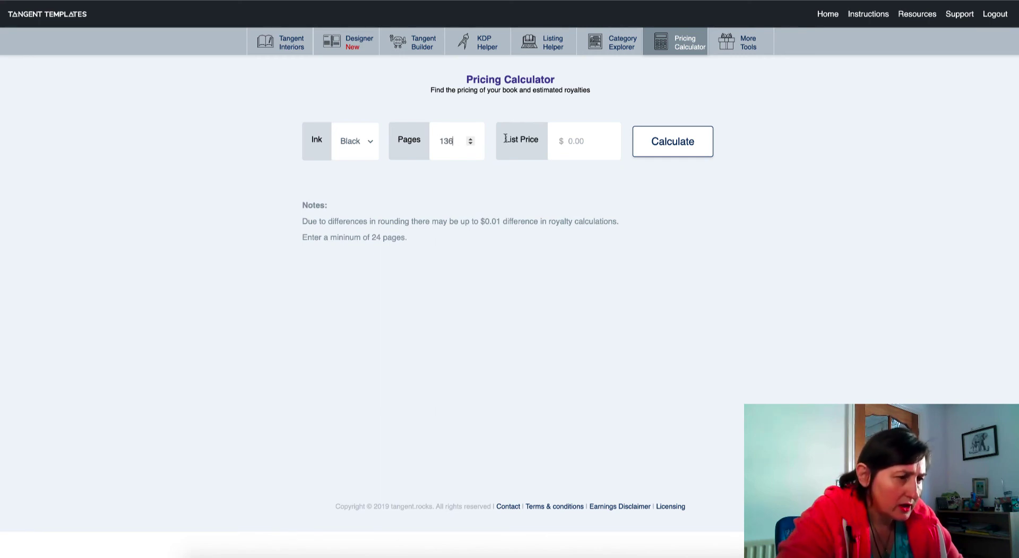
type("6")
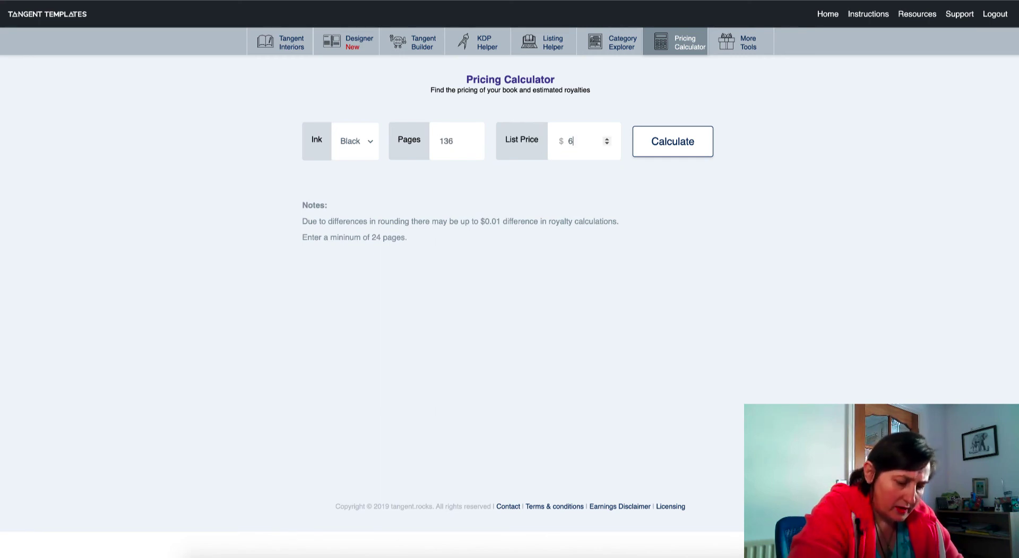
type("99")
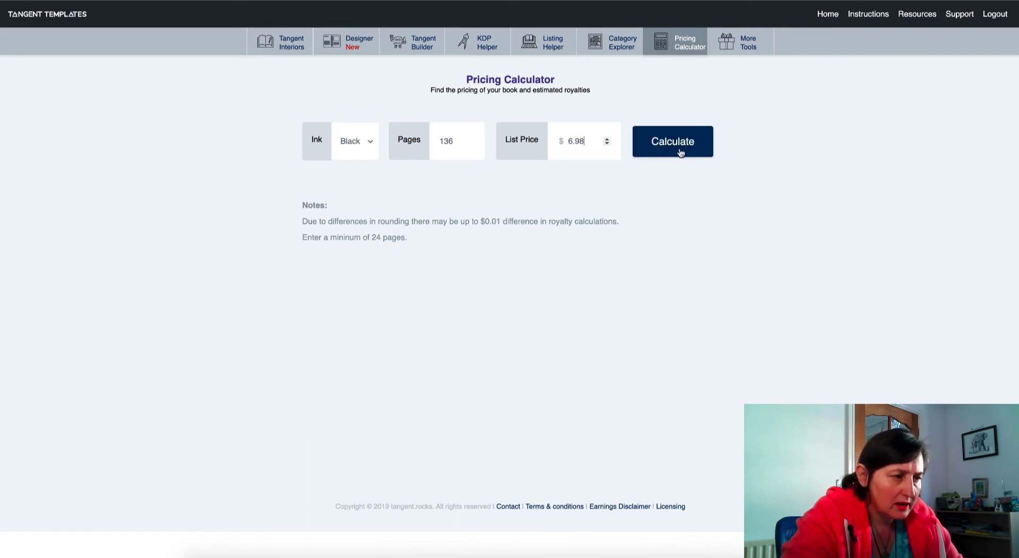
left_click(677, 153)
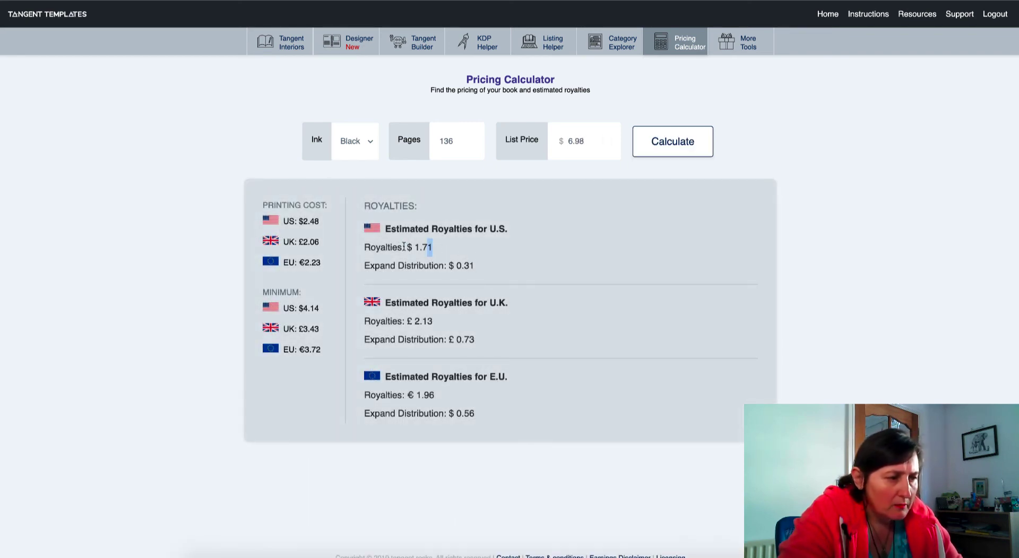
Highlight the U.S. royalty of $1.71 and the E.U. royalty of €1.96.
left_click_drag(403, 247, 402, 247)
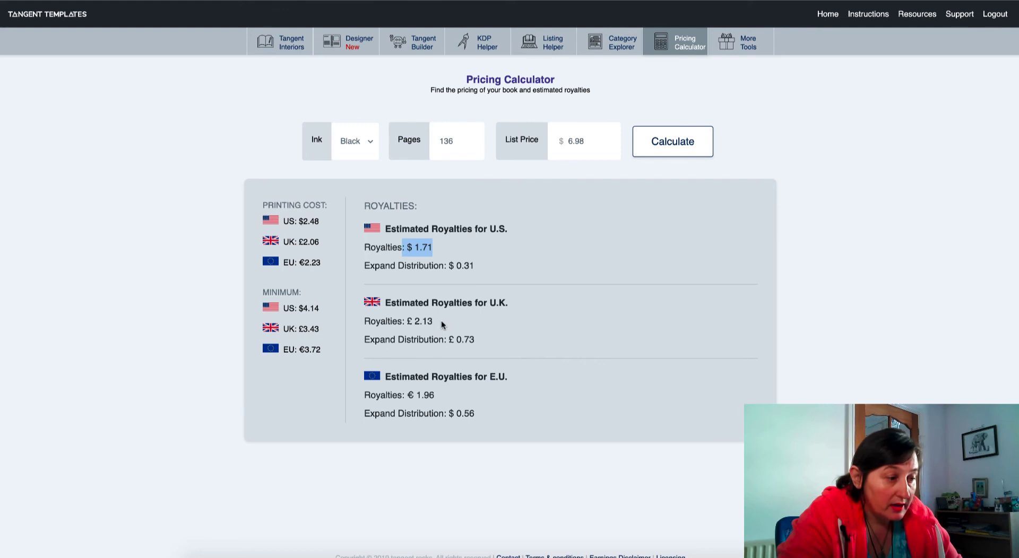
left_click_drag(433, 321, 404, 321)
scroll(532, 329, "down", 1)
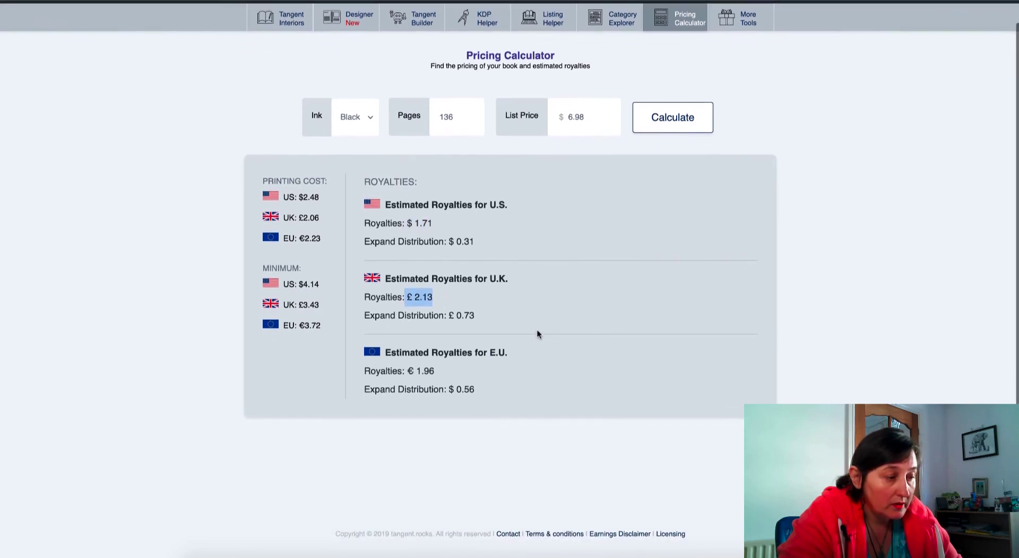
scroll(537, 334, "down", 1)
left_click_drag(444, 374, 403, 373)
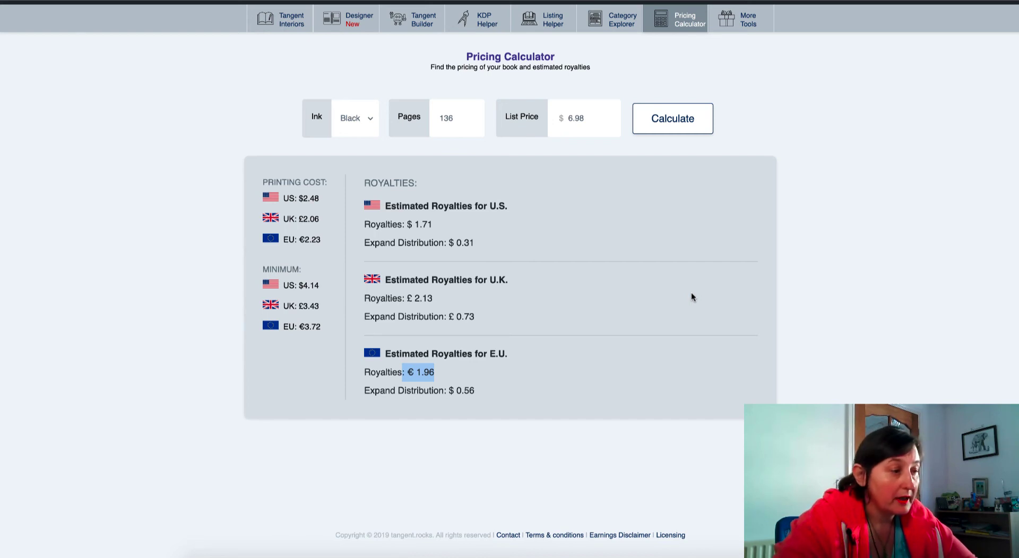
Recalculate for 110 pages and raise the list price to 6.99.
left_click(456, 119)
double_click(456, 119)
type("12")
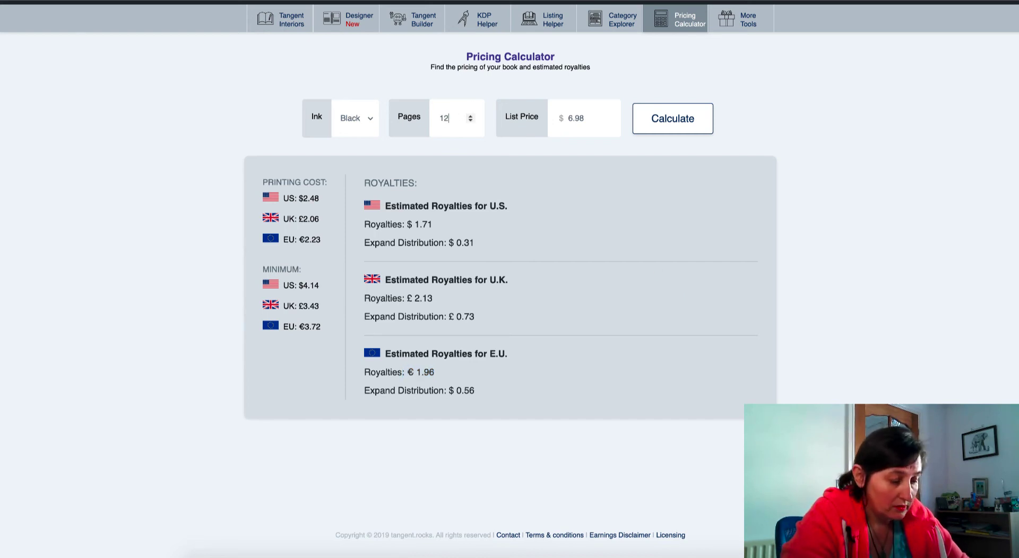
type("0")
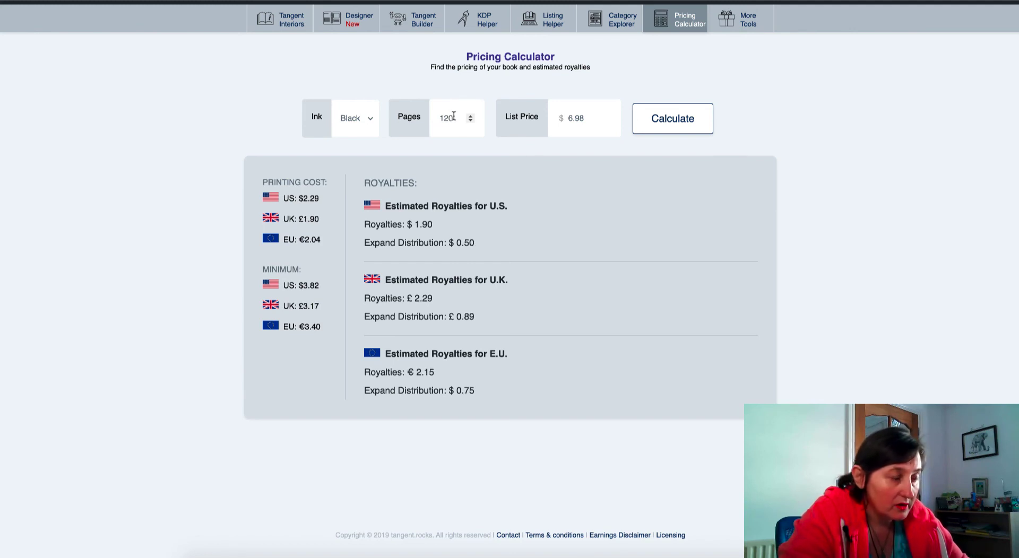
left_click_drag(454, 116, 432, 117)
type("110")
key("Return")
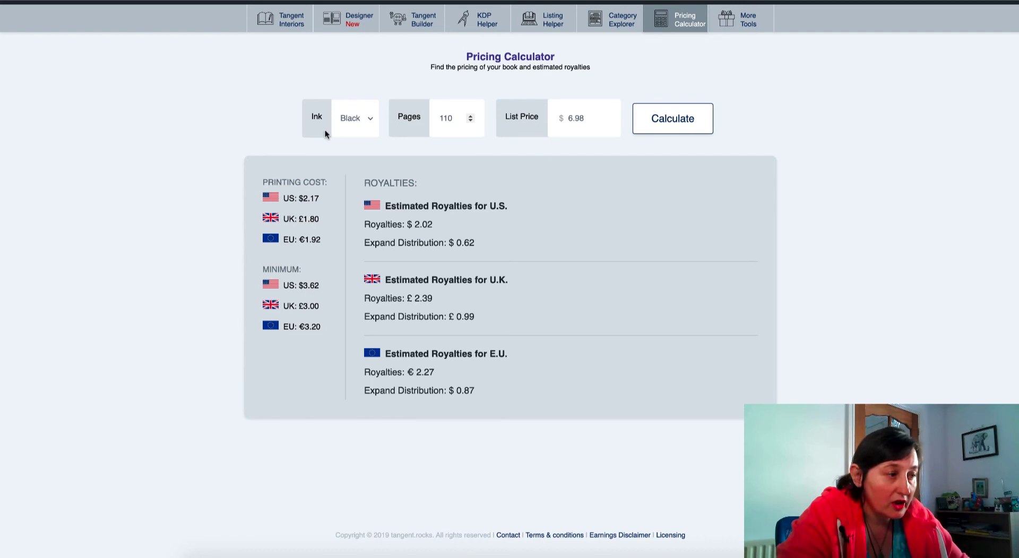
left_click(586, 118)
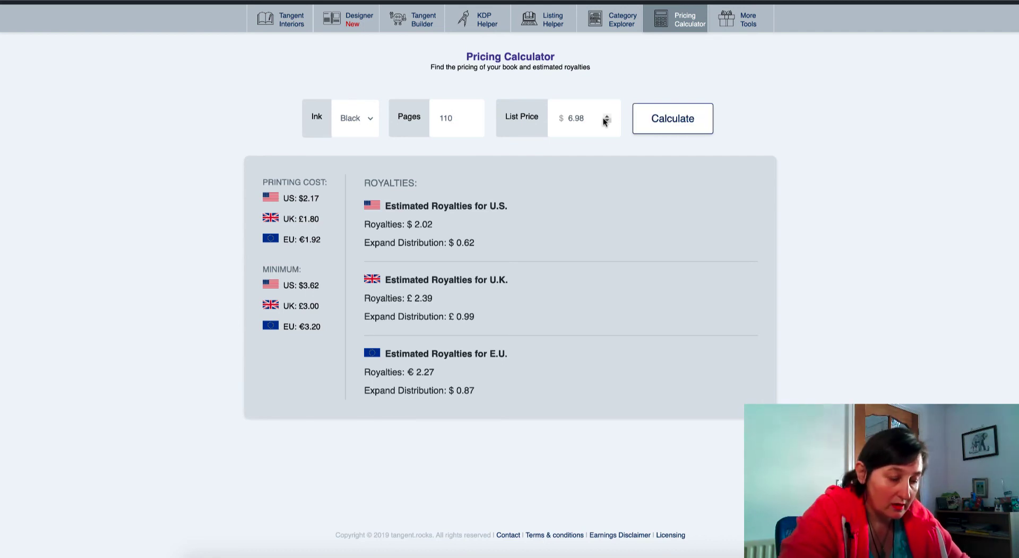
left_click(607, 115)
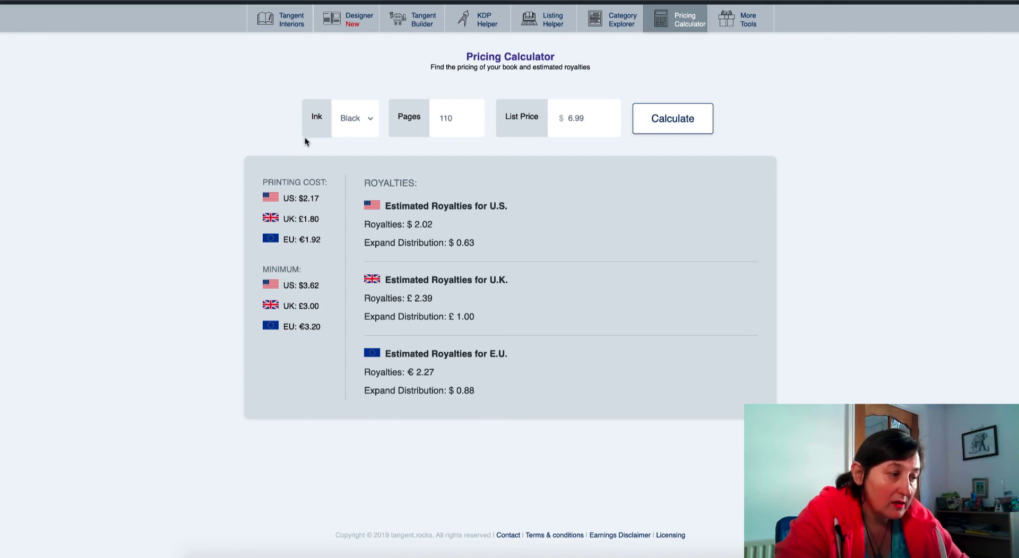
Switch the ink to Color and recalculate for 46 pages.
left_click(365, 119)
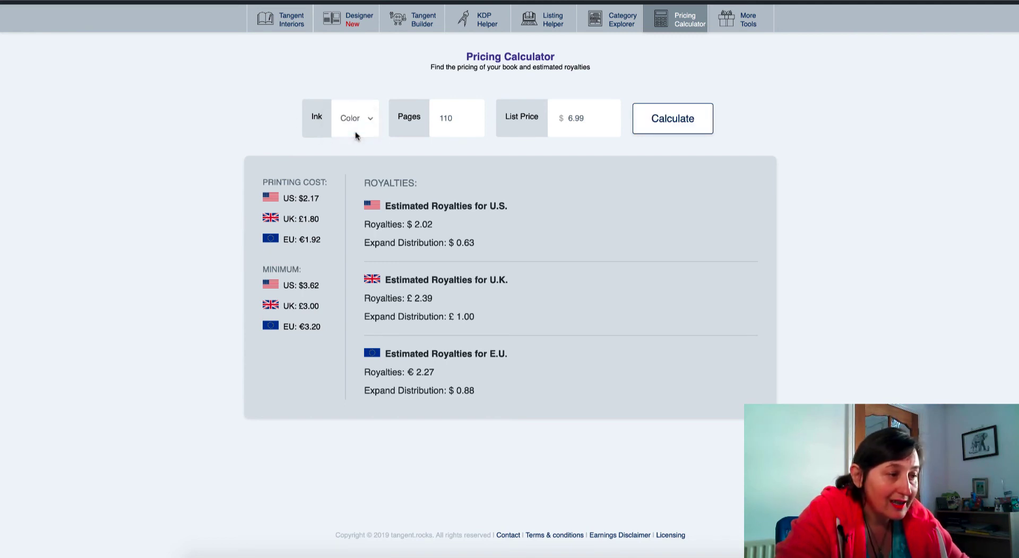
left_click(673, 118)
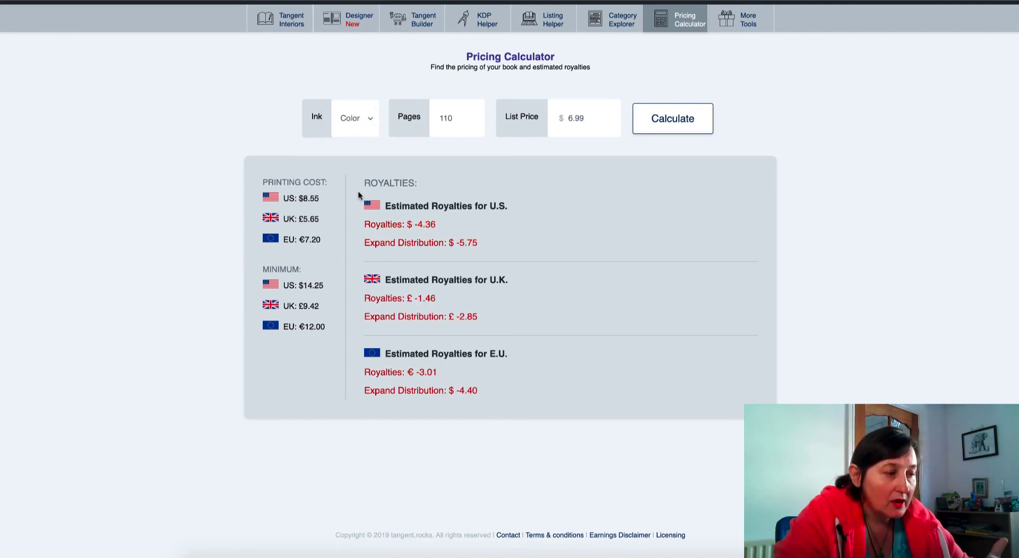
left_click_drag(458, 118, 389, 114)
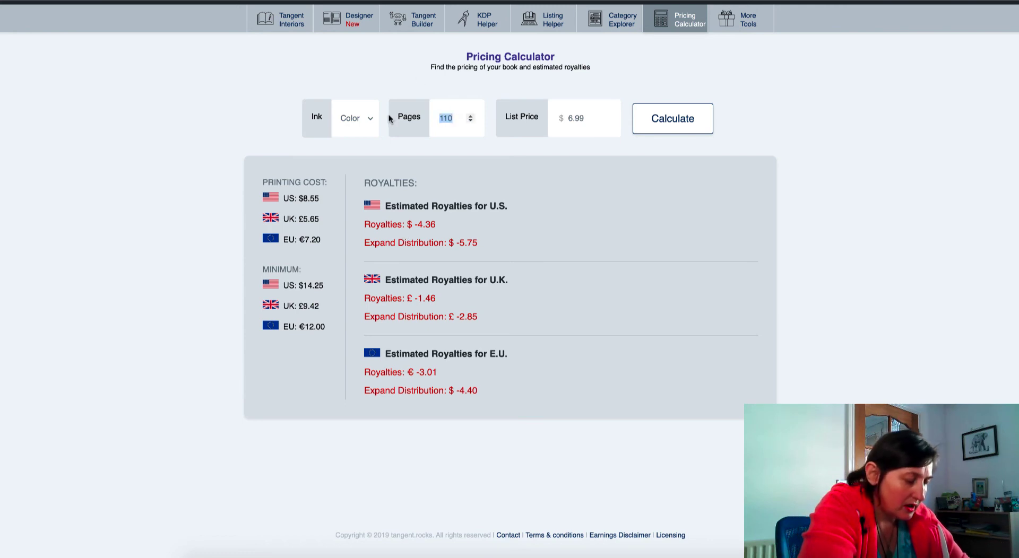
type("46")
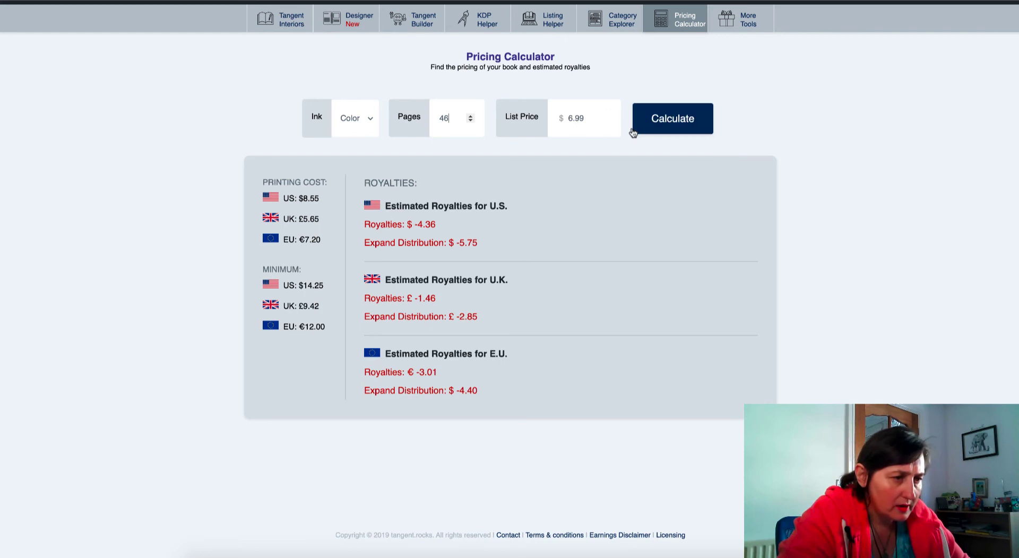
left_click(656, 130)
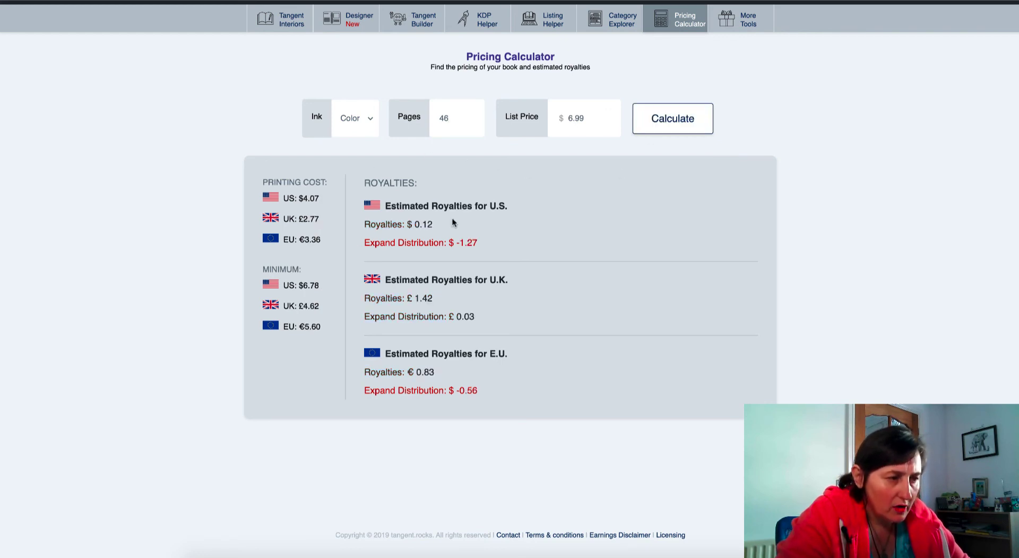
Recalculate royalties at list prices of 12.99, 9.99 and 7.99.
left_click_drag(588, 119, 552, 118)
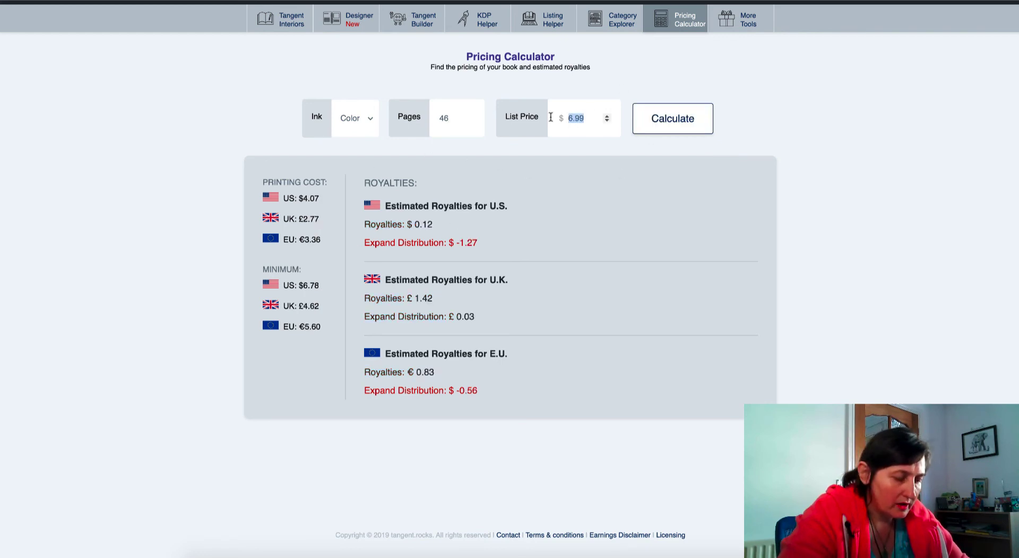
type("12.99")
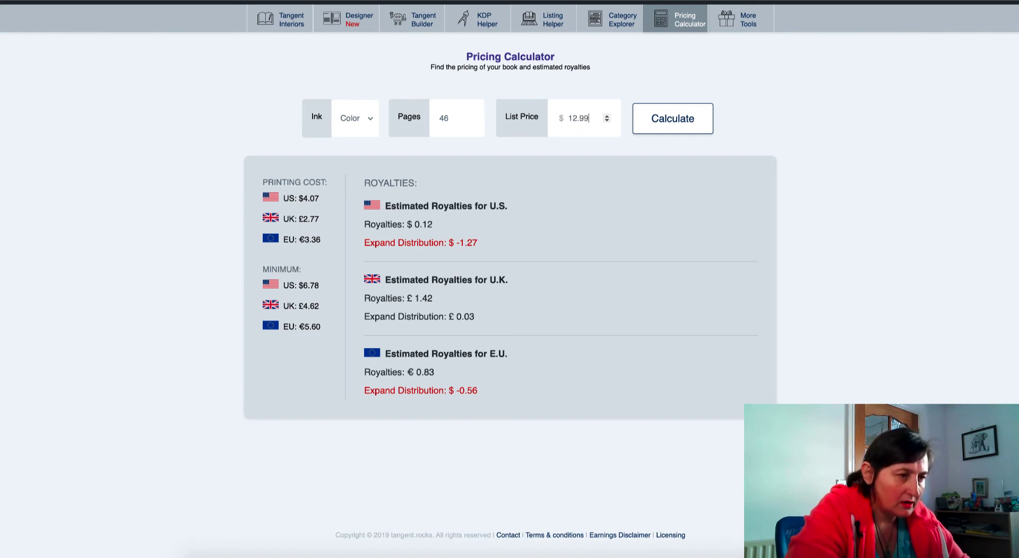
left_click(667, 128)
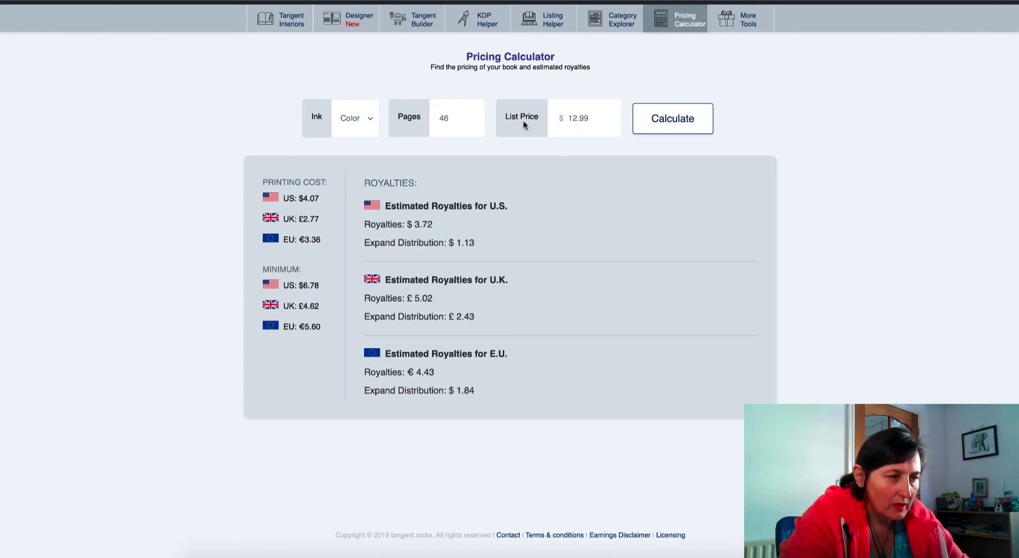
left_click_drag(600, 118, 552, 116)
type("9")
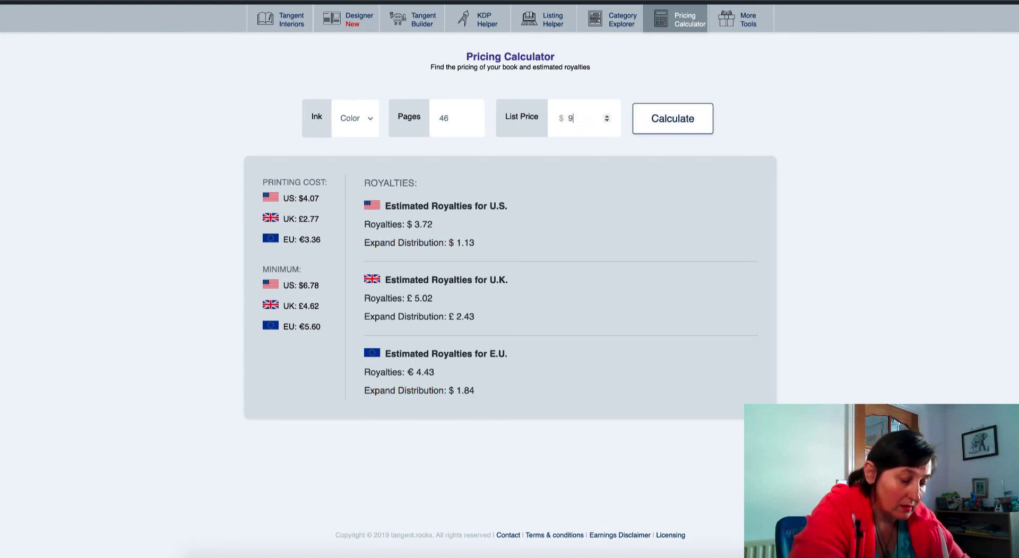
key("Return")
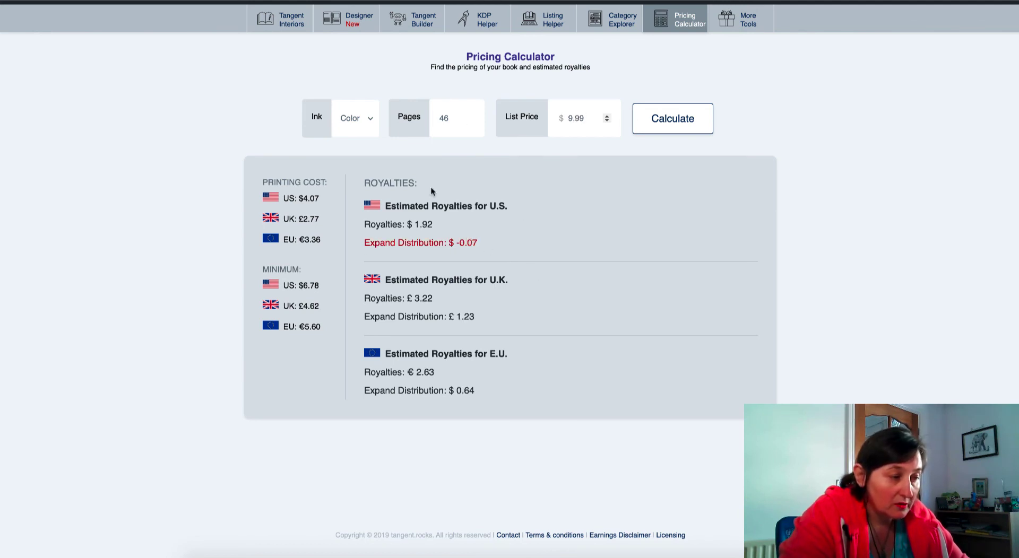
left_click_drag(588, 117, 553, 118)
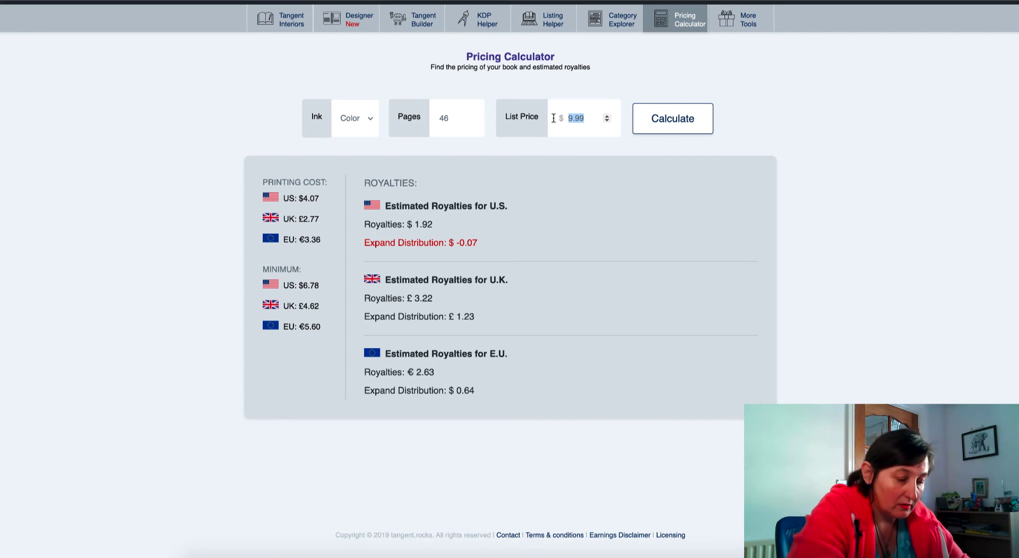
type("8")
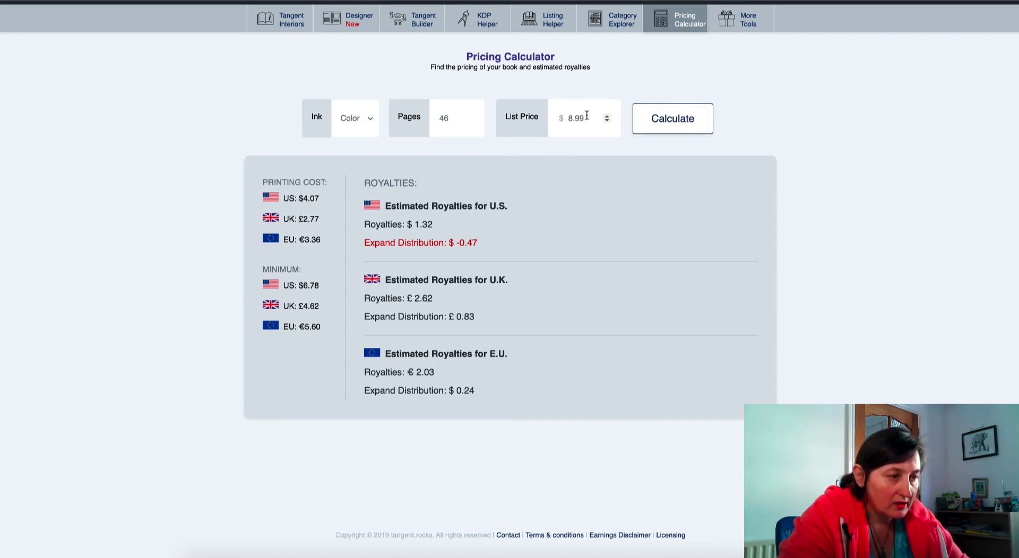
key("Down")
left_click(672, 118)
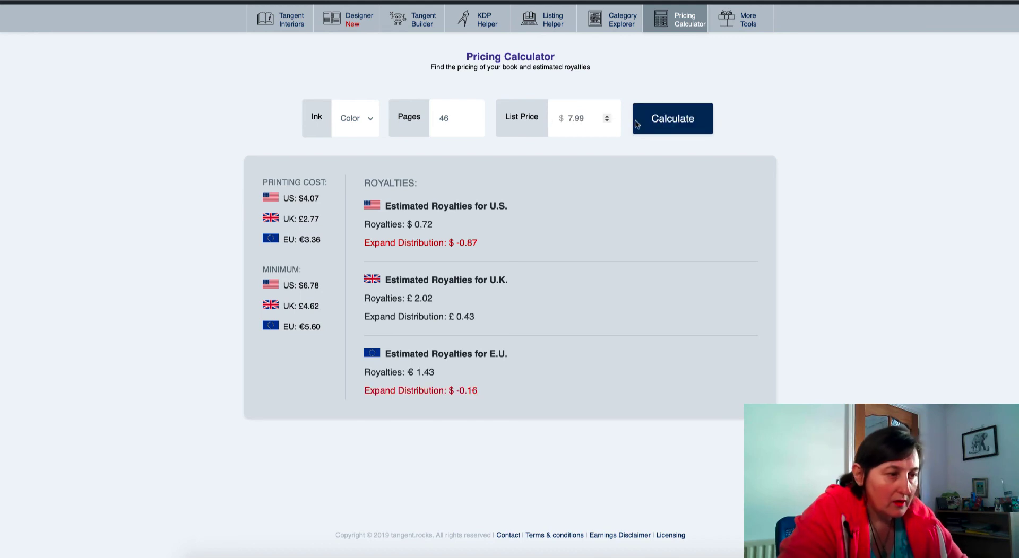
left_click_drag(591, 118, 522, 114)
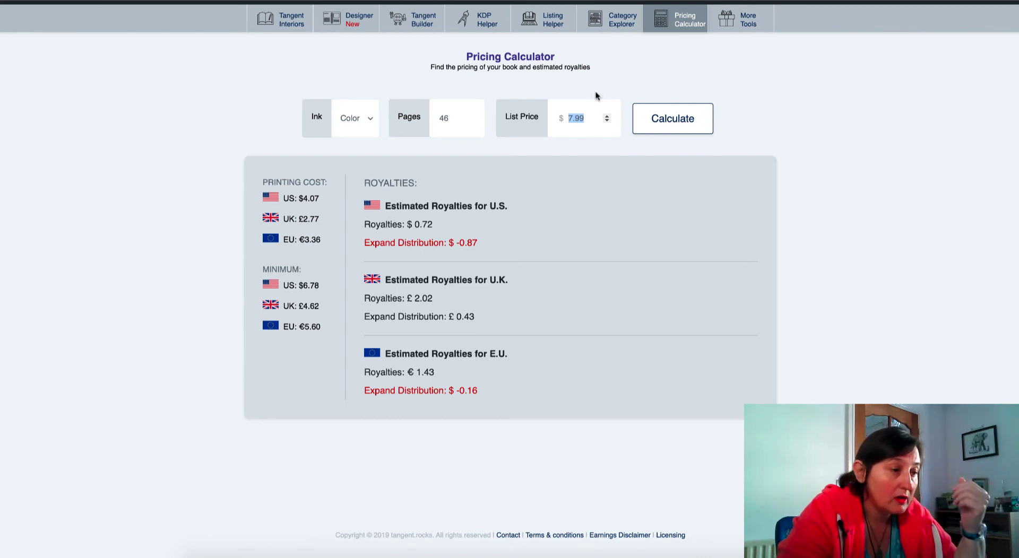
Recalculate for 44 and then 24 pages, and set the list price back to 6.99.
left_click_drag(455, 118, 434, 118)
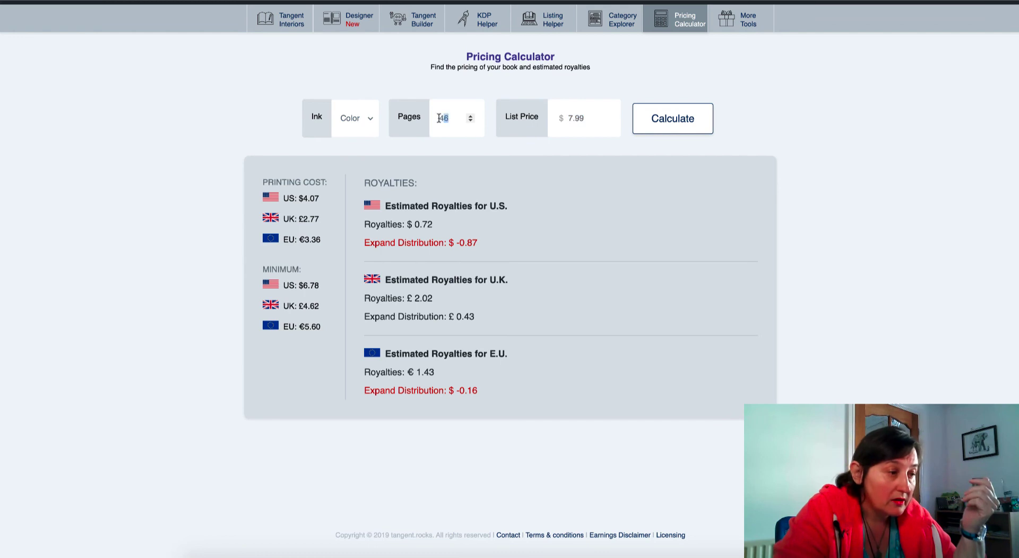
type("44")
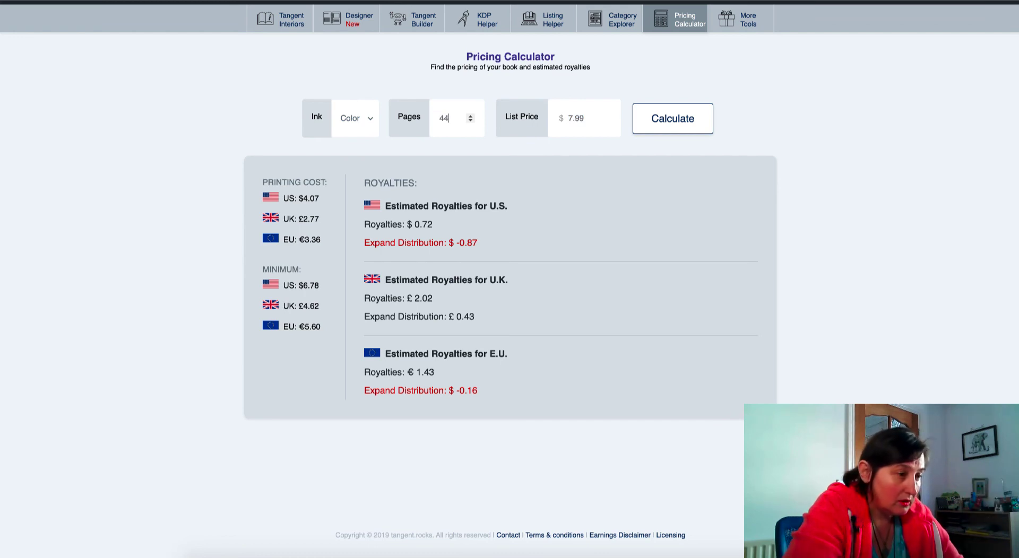
key("Return")
left_click_drag(454, 117, 415, 118)
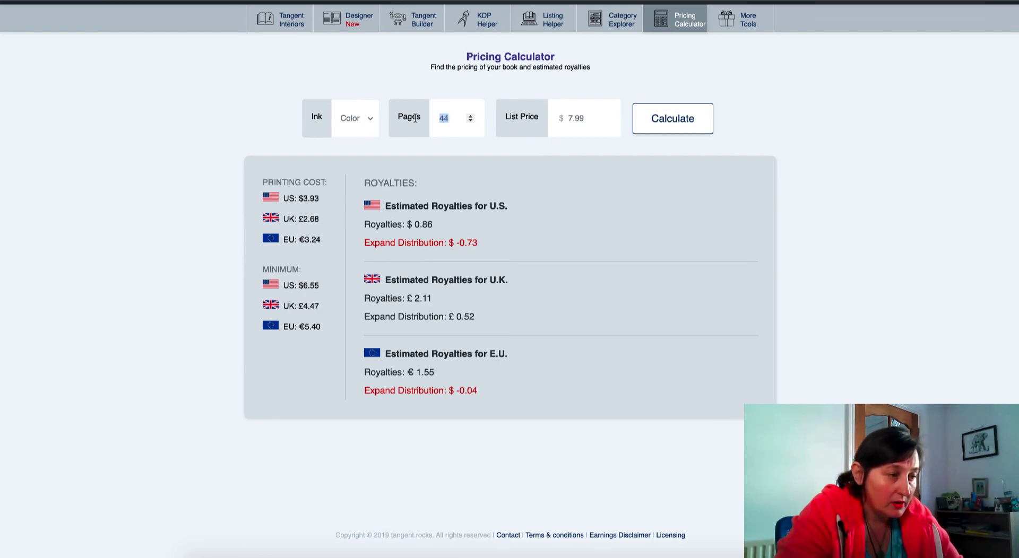
type("24")
key("Return")
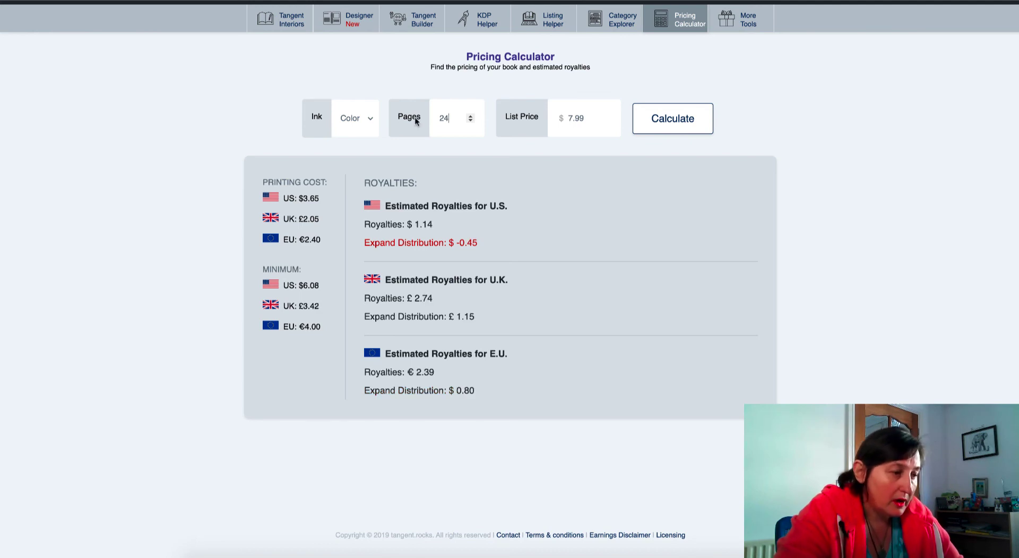
left_click_drag(591, 118, 569, 117)
type("6.")
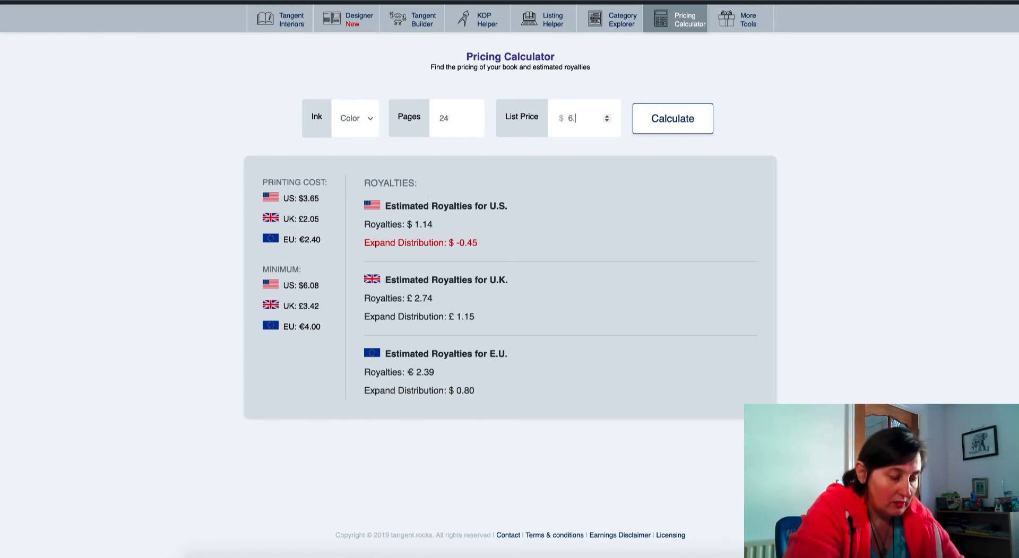
type("99")
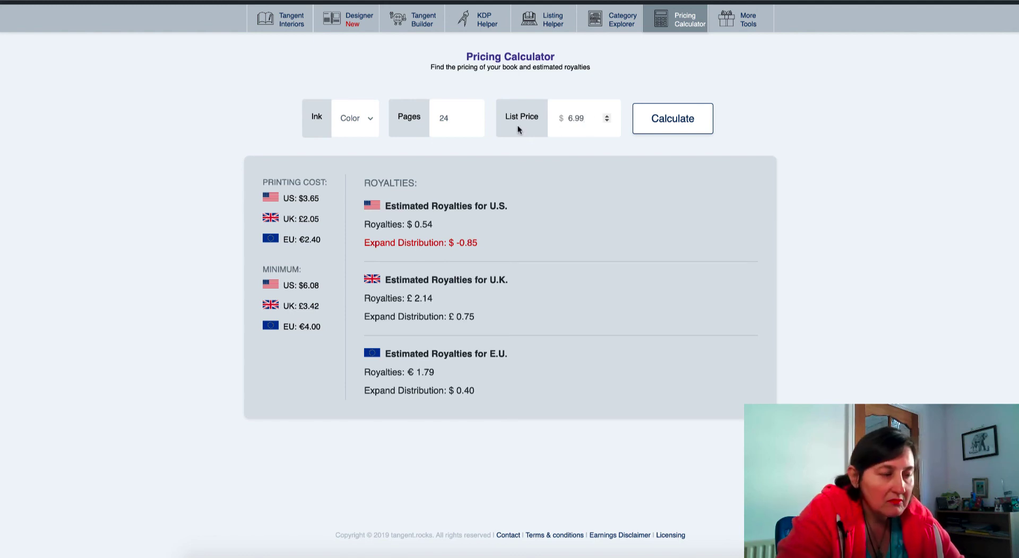
left_click(372, 108)
Open More Tools, preview Image to Interior, then return to the tools overview.
left_click(752, 112)
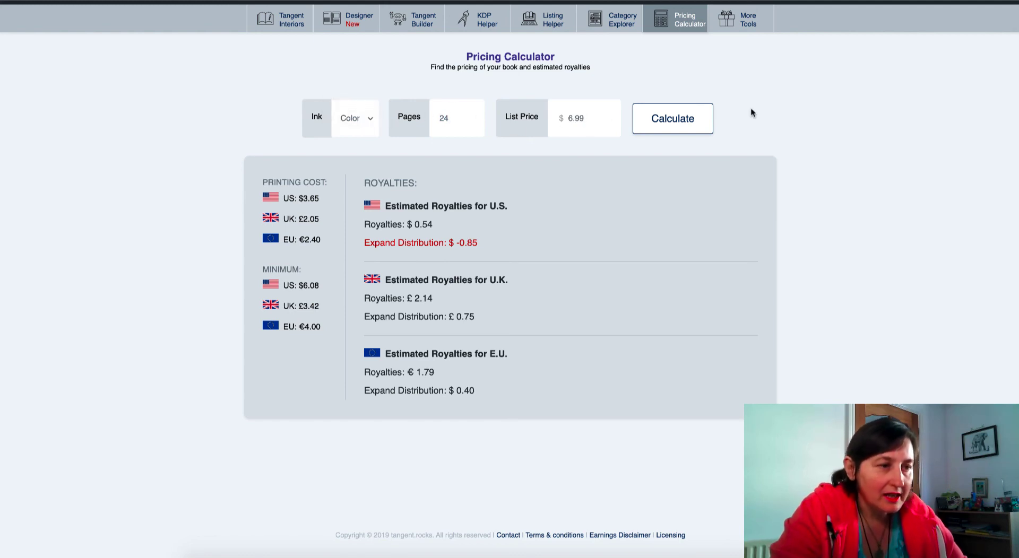
left_click(741, 19)
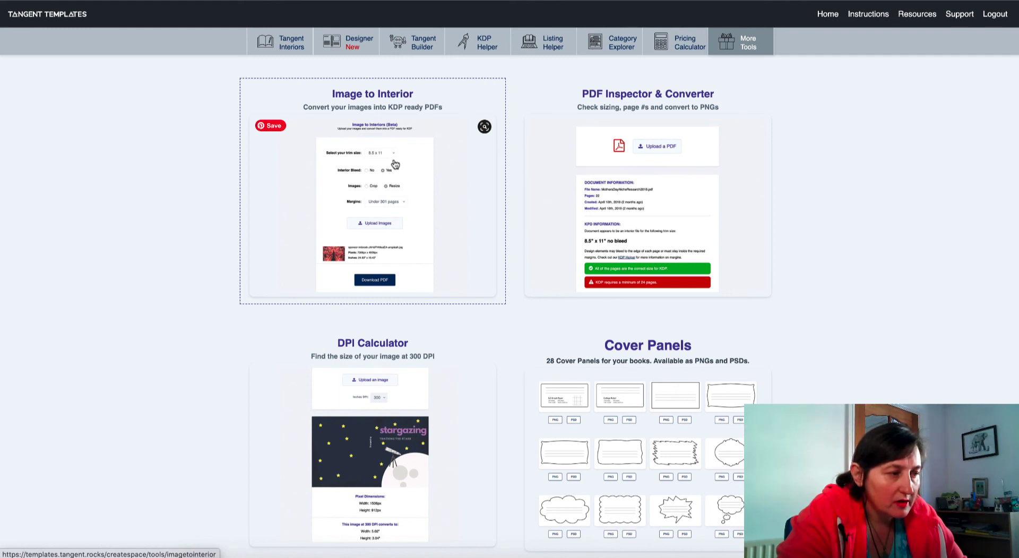
left_click(398, 194)
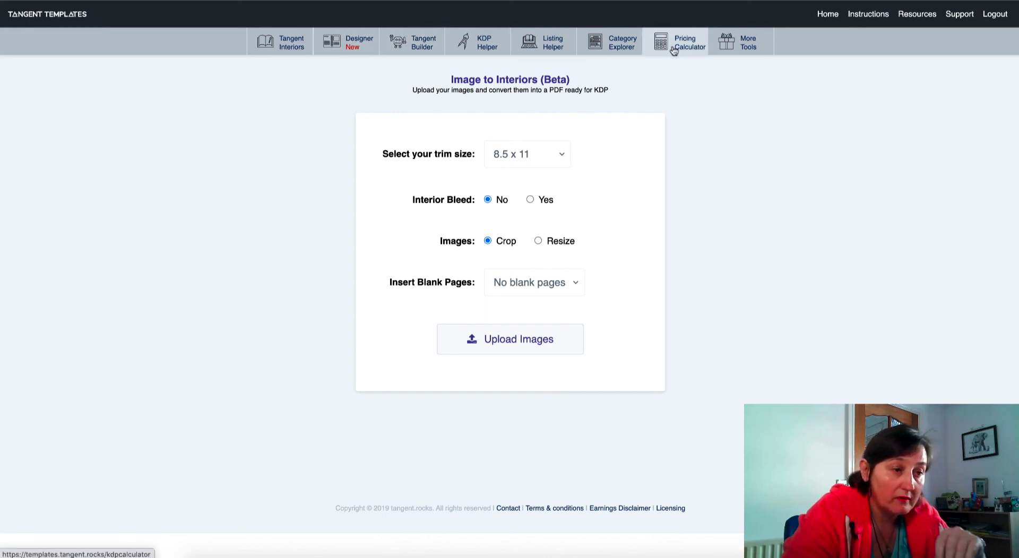
left_click(754, 47)
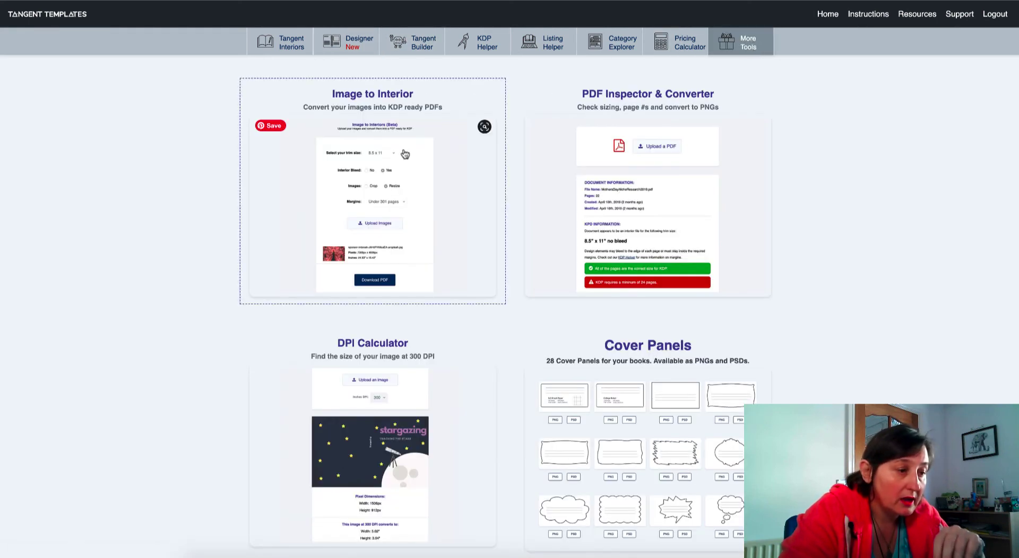
scroll(695, 171, "down", 1)
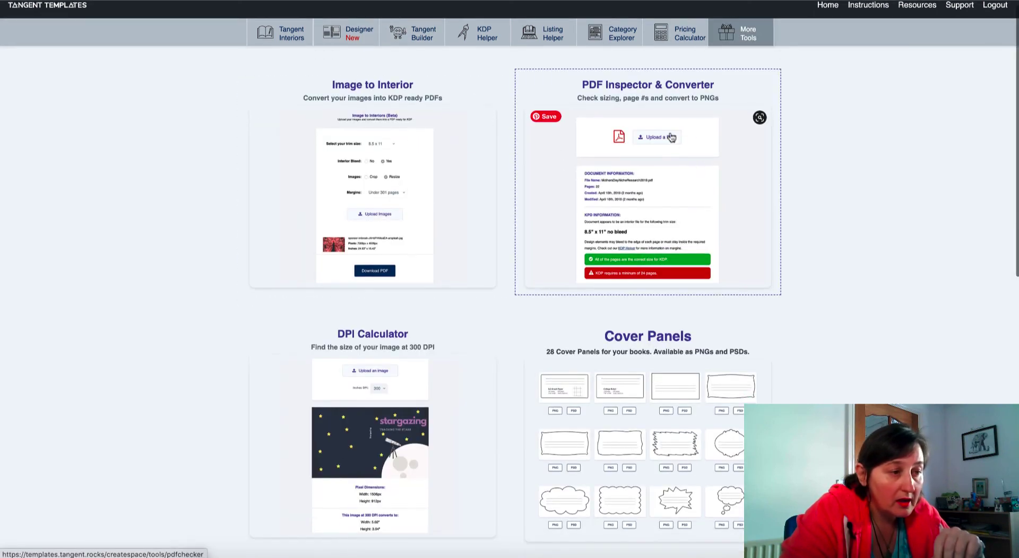
Open the PDF Inspector & Converter (Beta) tool, go back, then reopen it.
left_click(648, 162)
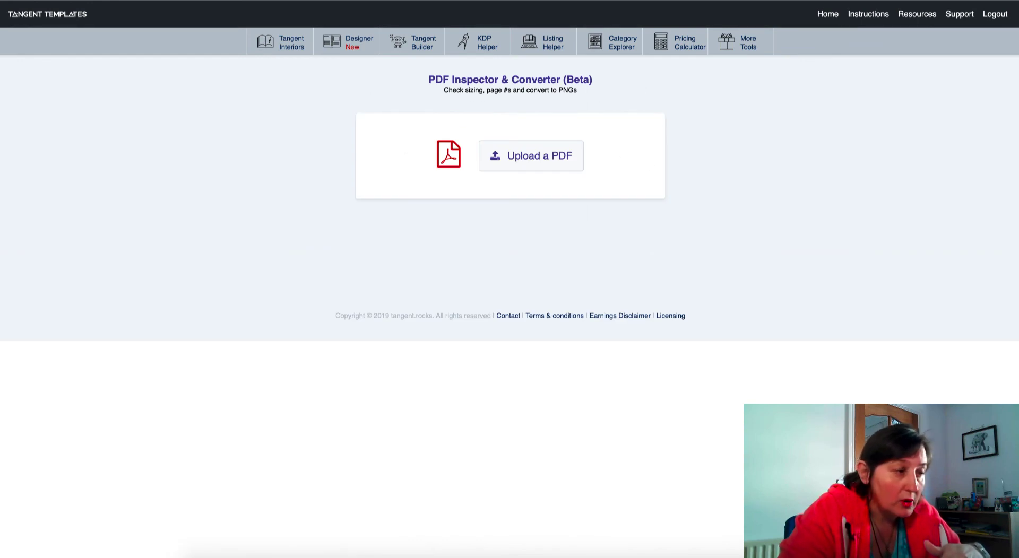
key("alt+Left")
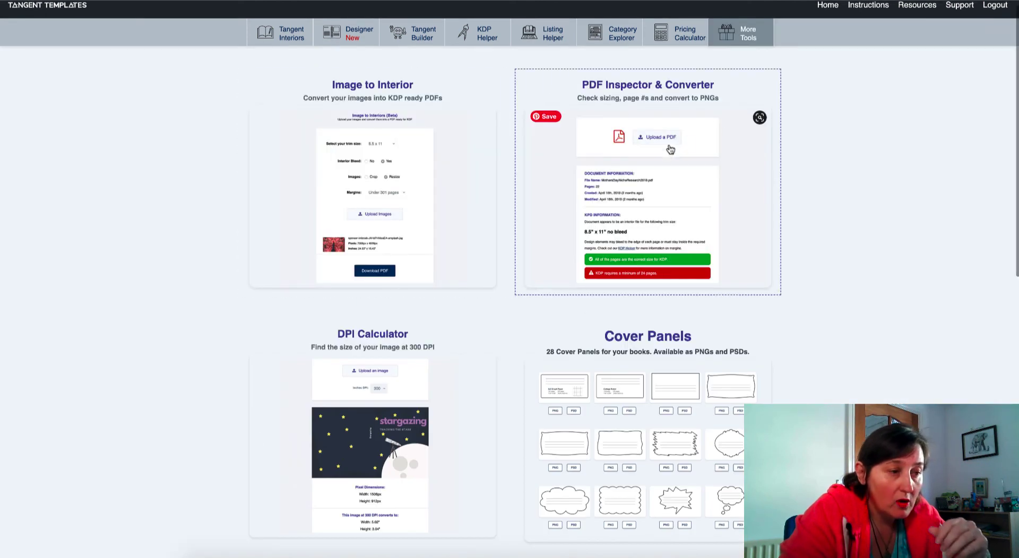
left_click(670, 150)
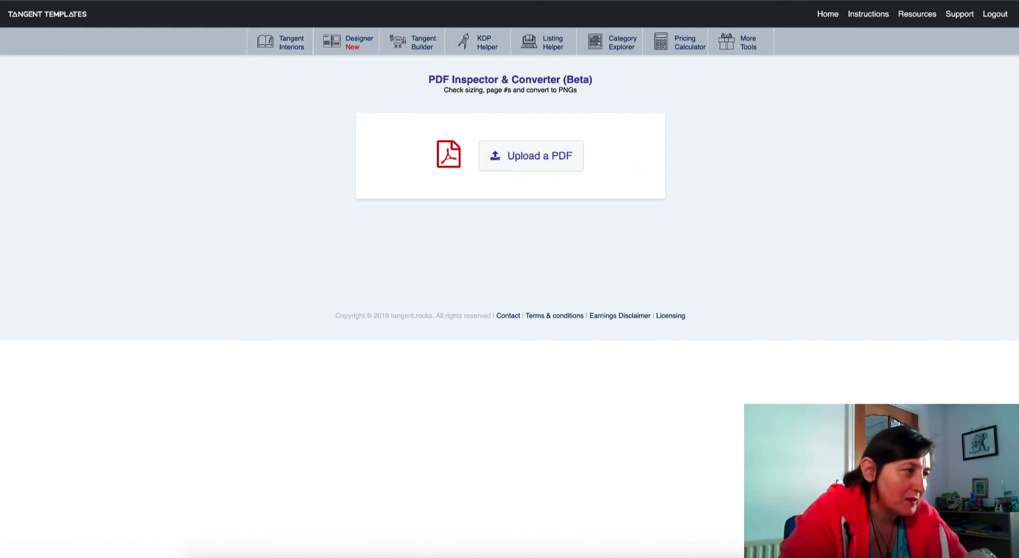
Scroll through the More Tools cards, including DPI Calculator, down to the licensing text, then back up.
scroll(874, 142, "down", 4)
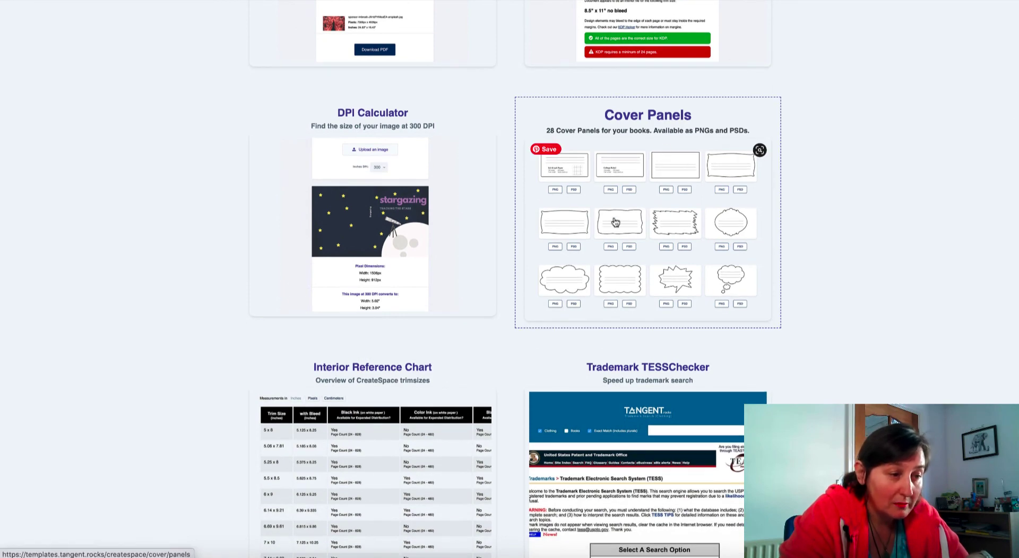
scroll(656, 202, "down", 1)
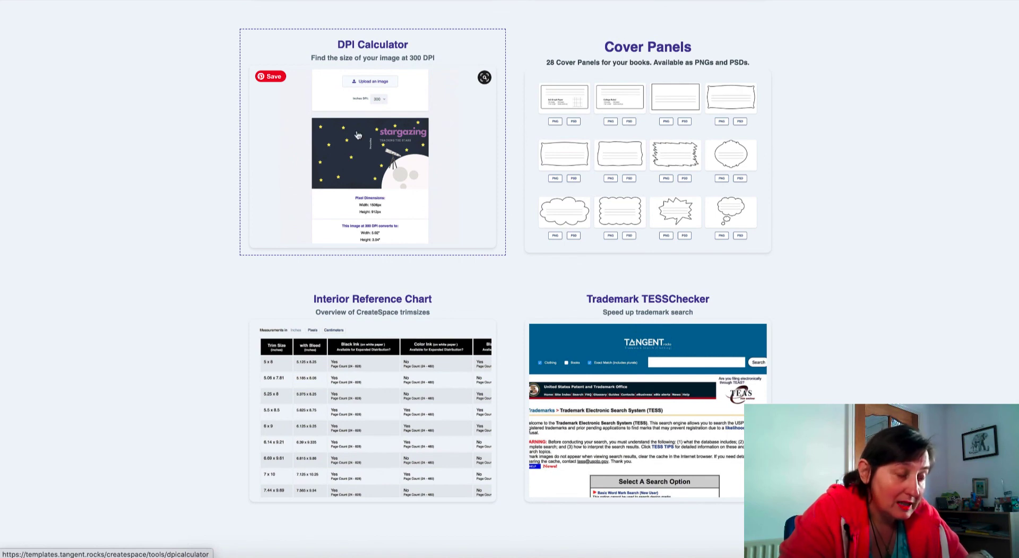
scroll(410, 135, "down", 2)
scroll(410, 135, "down", 1)
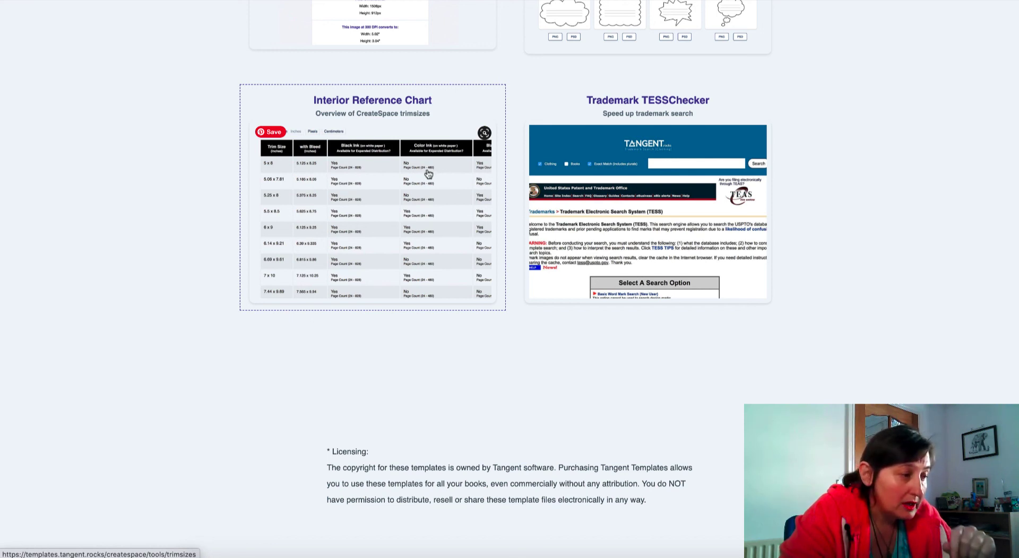
mouse_move(696, 398)
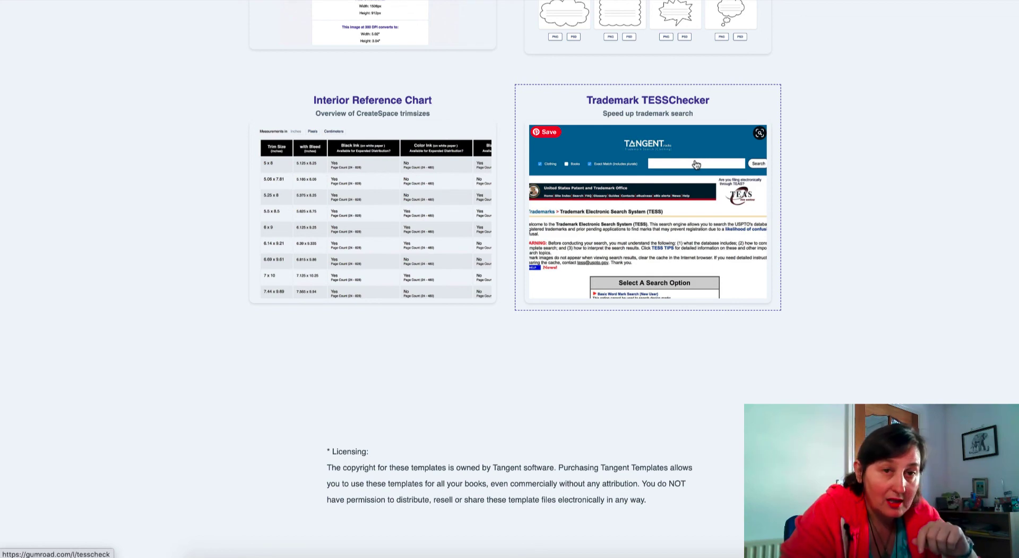
scroll(696, 164, "up", 6)
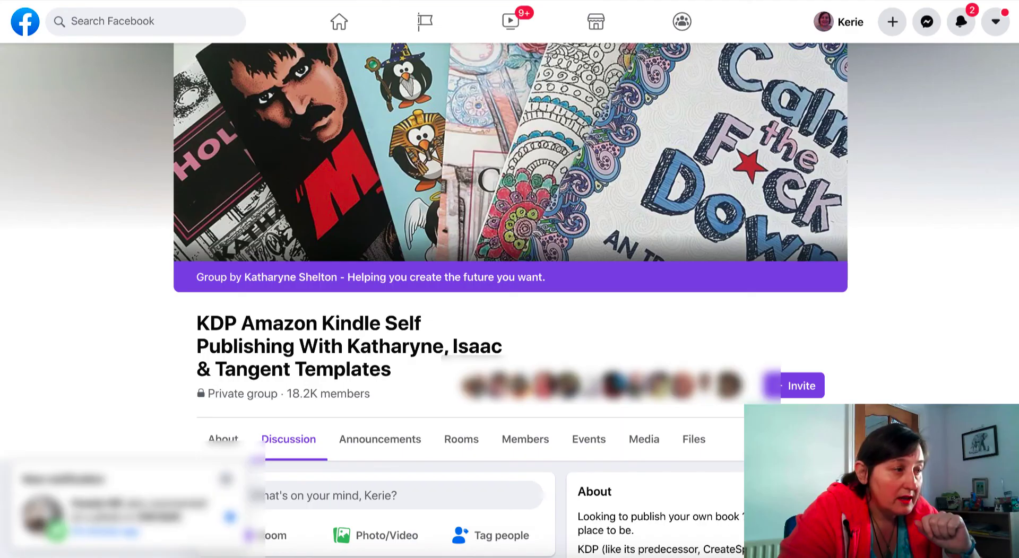
Switch the KDP self-publishing Facebook group to its Discussion feed.
scroll(776, 50, "down", 2)
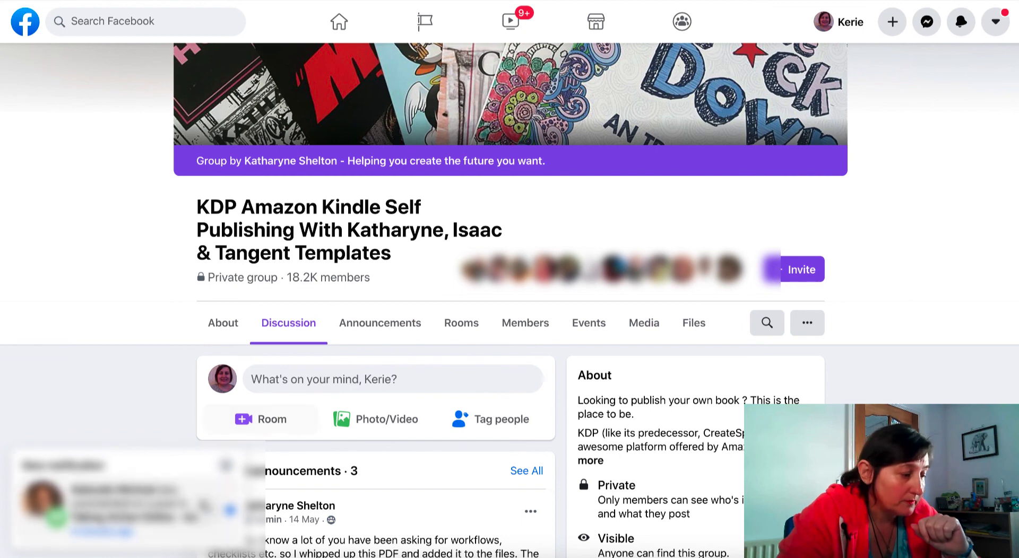
scroll(179, 467, "up", 1)
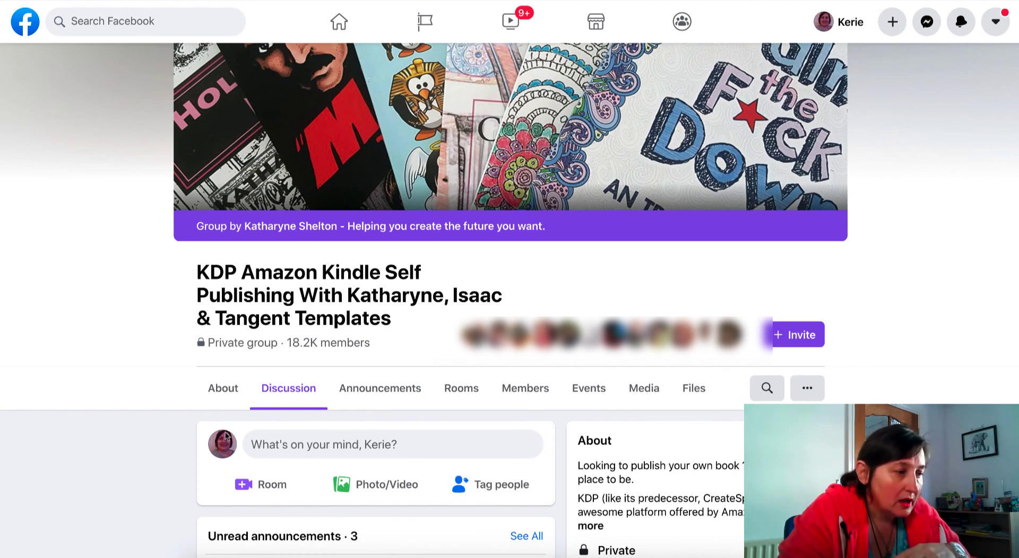
left_click(274, 386)
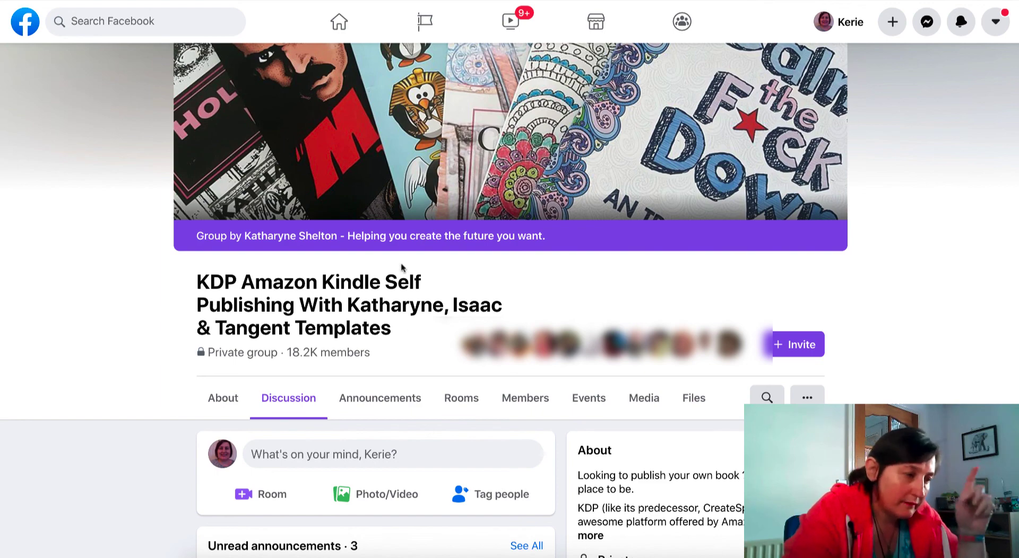
Scroll down through the group's announcements and Tangent Templates update posts.
scroll(446, 311, "down", 6)
scroll(441, 311, "down", 2)
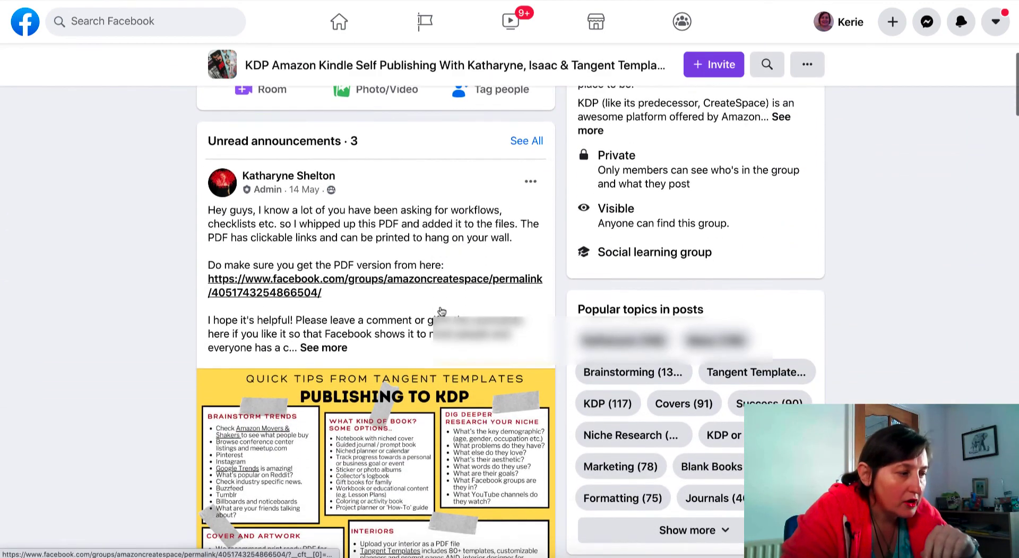
scroll(441, 311, "down", 2)
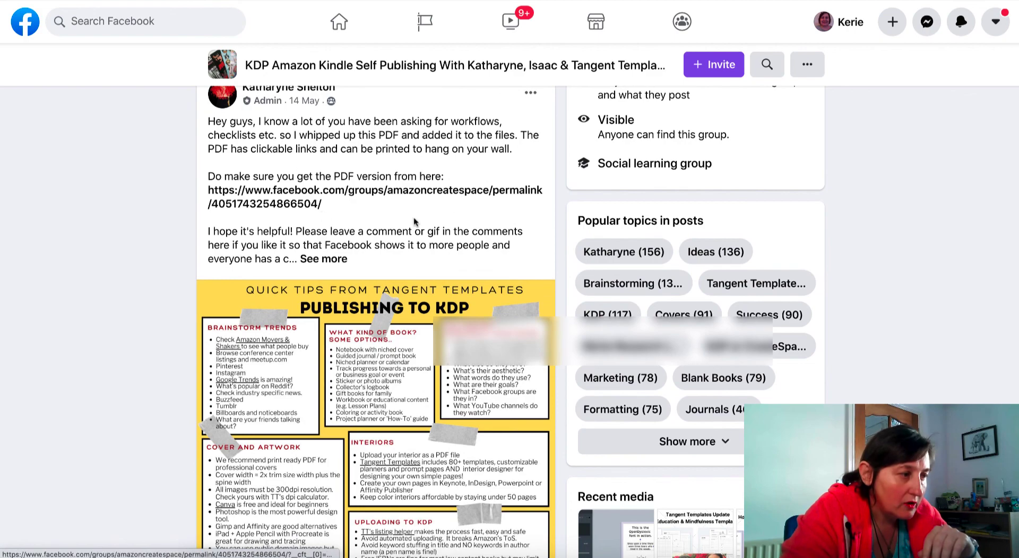
scroll(448, 219, "down", 3)
scroll(440, 226, "down", 8)
scroll(440, 226, "down", 7)
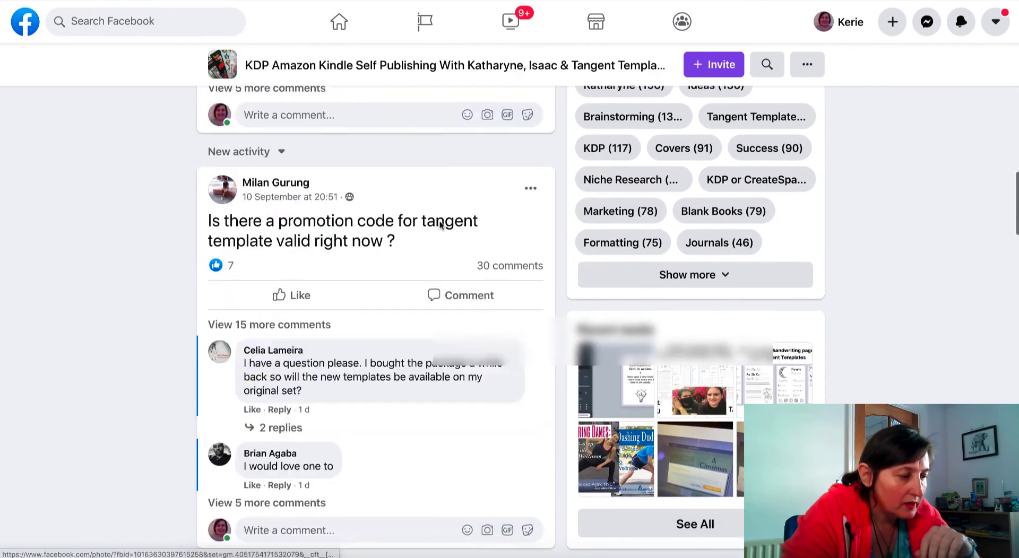
scroll(440, 227, "down", 1)
scroll(417, 240, "down", 2)
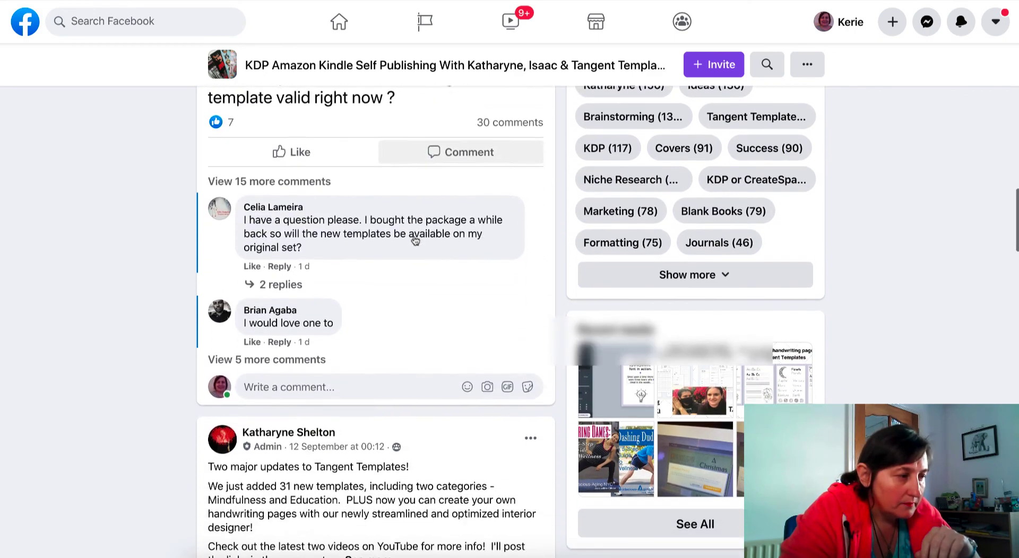
scroll(414, 240, "down", 1)
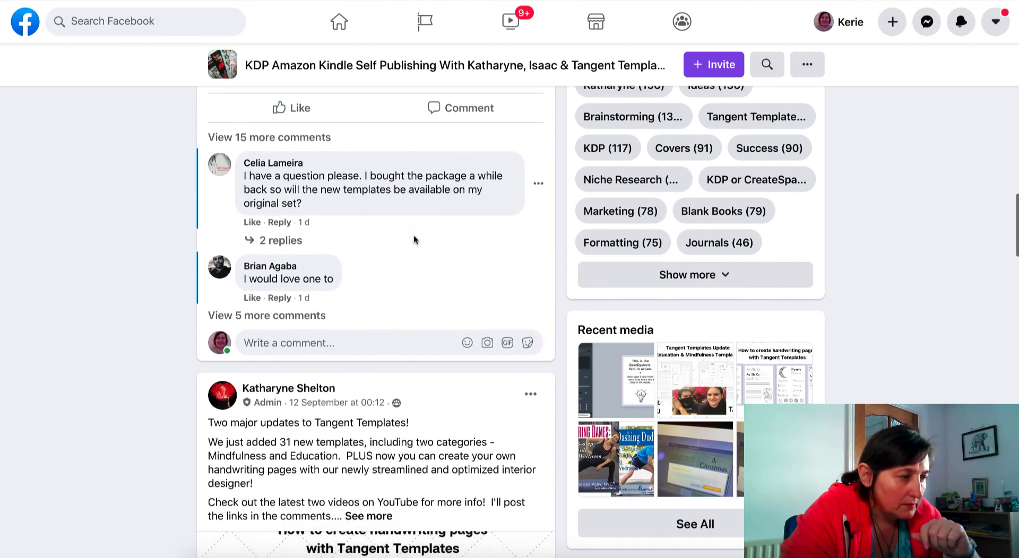
scroll(413, 240, "down", 2)
scroll(414, 240, "down", 2)
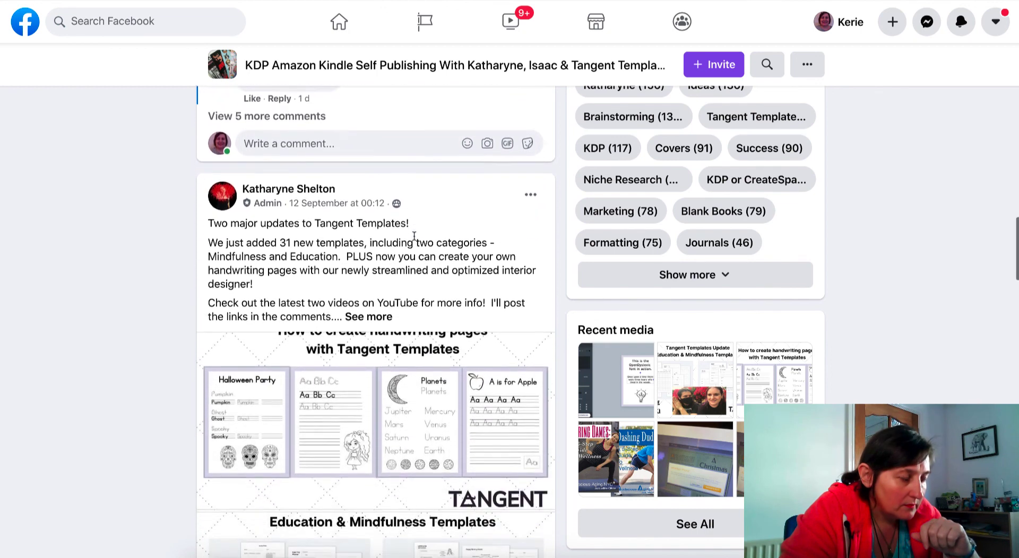
scroll(340, 255, "down", 1)
scroll(255, 274, "down", 2)
scroll(260, 297, "up", 1)
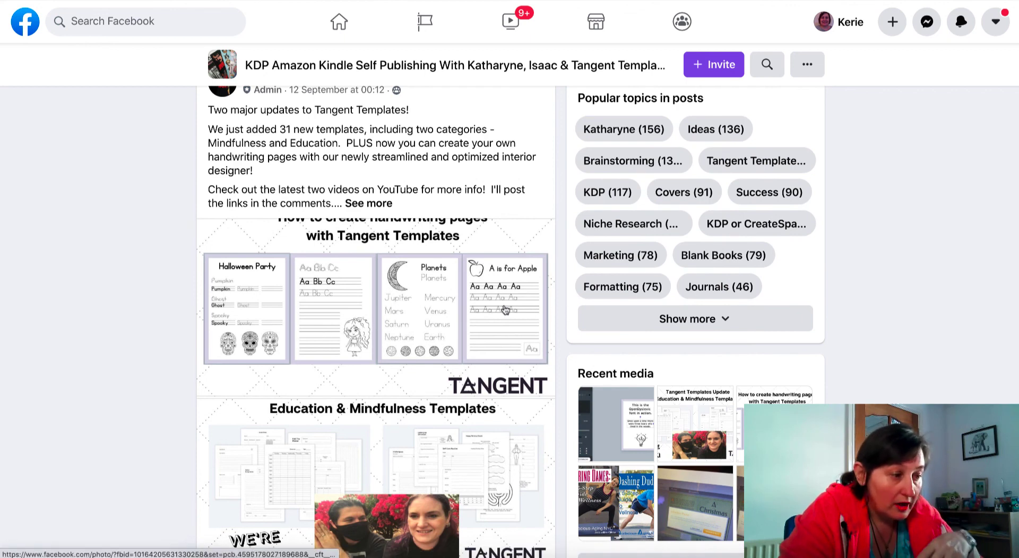
scroll(507, 309, "down", 4)
scroll(506, 311, "down", 1)
scroll(506, 311, "down", 10)
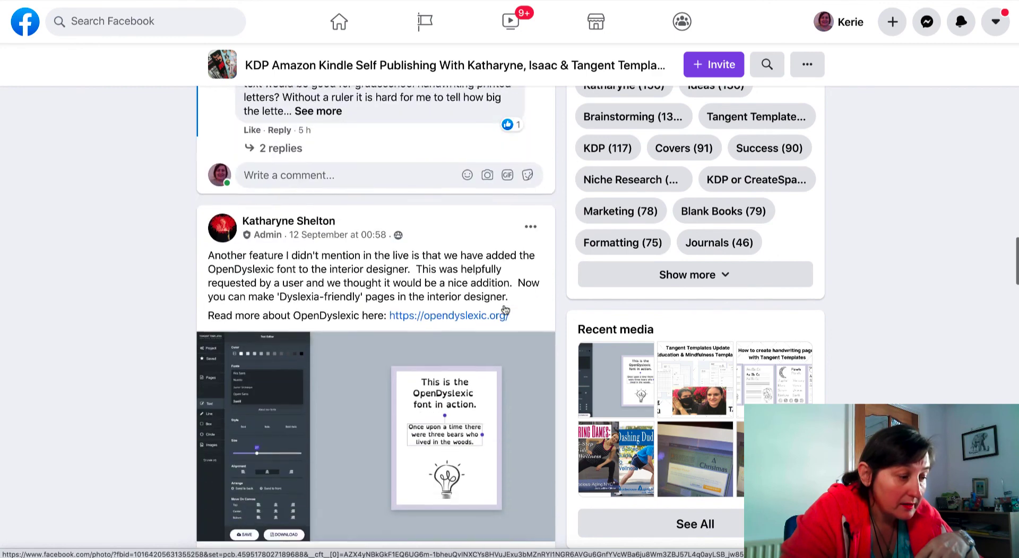
scroll(505, 310, "down", 4)
scroll(344, 301, "down", 3)
scroll(343, 302, "down", 2)
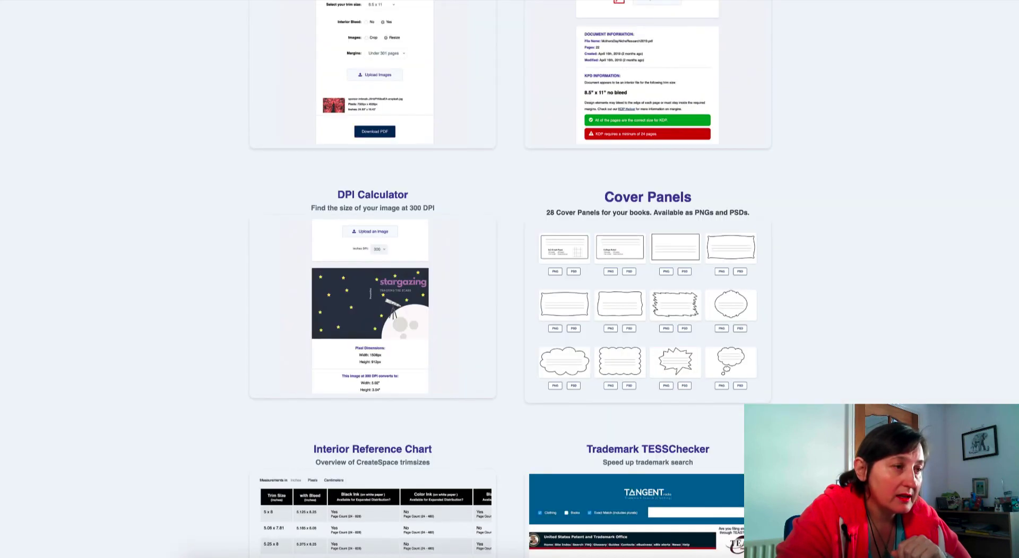
Open the Tangent Interiors gallery of paper and journal templates.
scroll(541, 105, "up", 3)
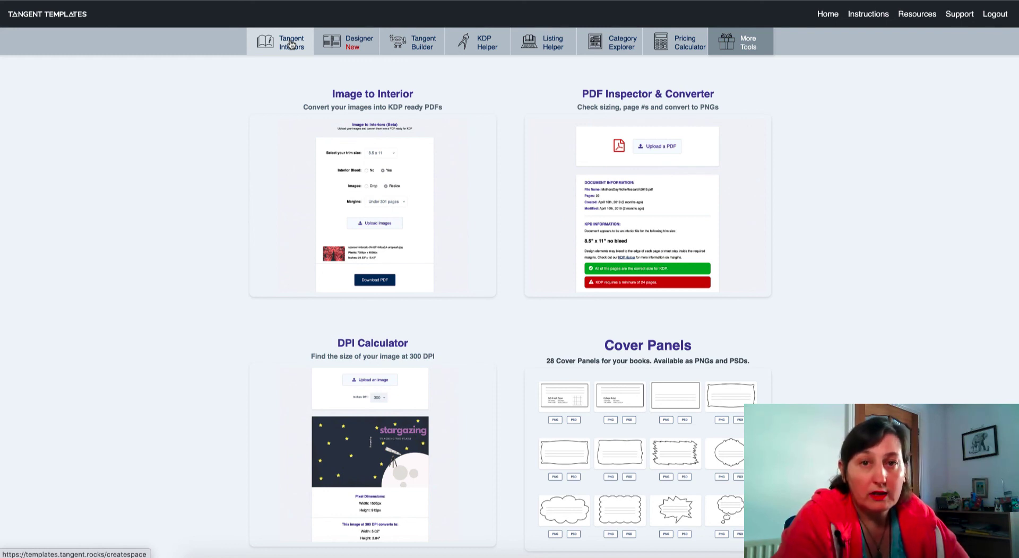
scroll(291, 45, "down", 1)
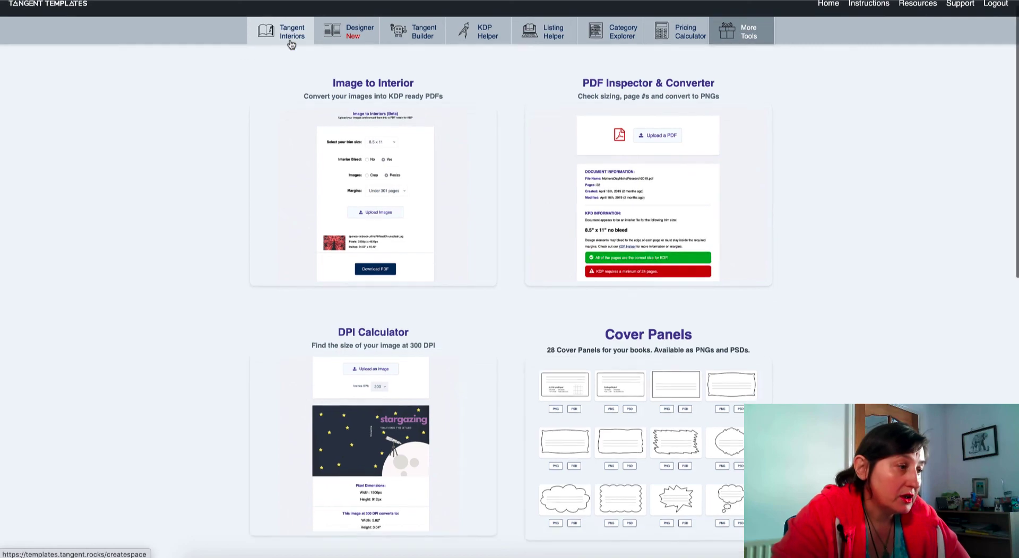
left_click(309, 71)
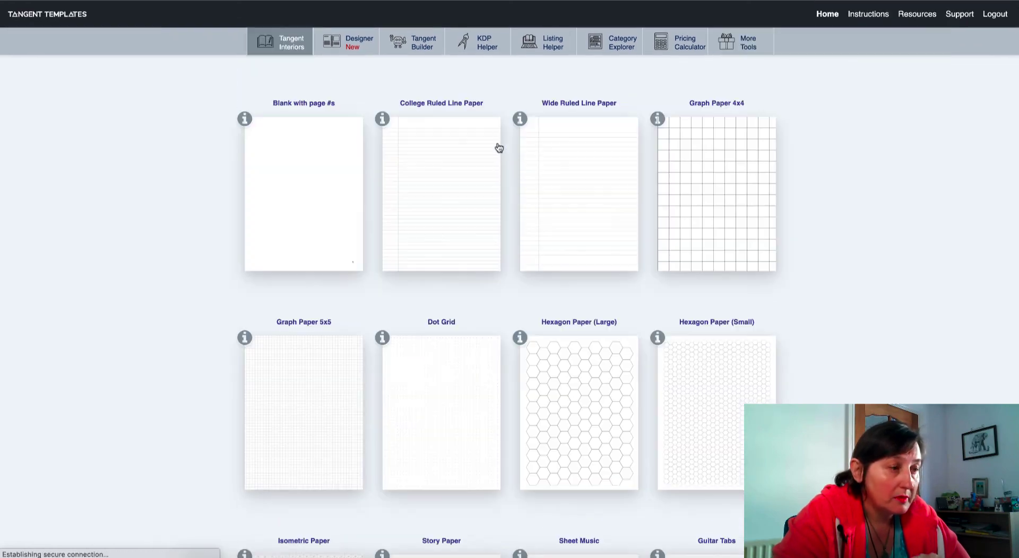
Scroll the gallery down to the Dynamic Templates section for prompts and planners.
scroll(519, 213, "down", 10)
scroll(521, 207, "down", 10)
scroll(522, 207, "down", 5)
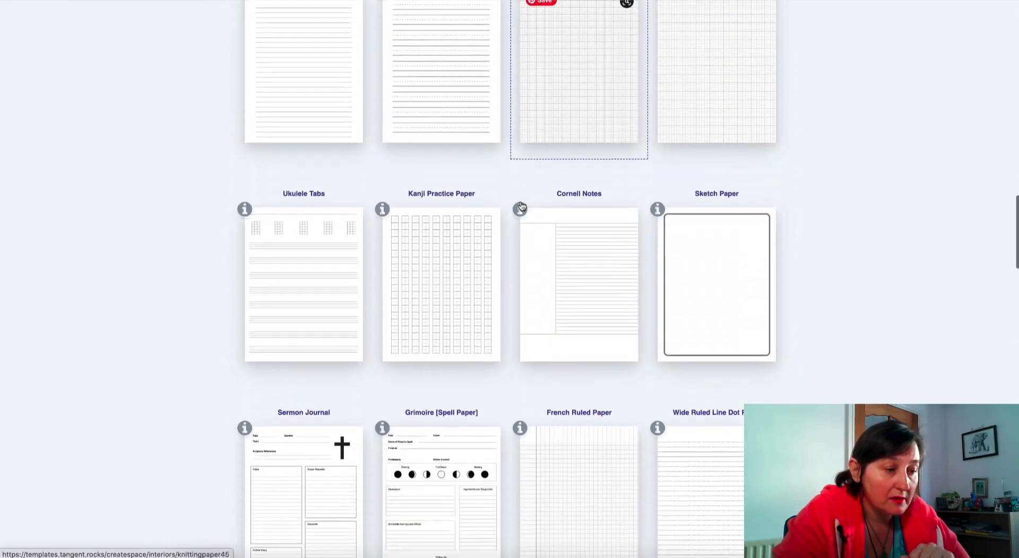
scroll(522, 207, "down", 5)
scroll(522, 207, "down", 3)
scroll(521, 207, "down", 2)
scroll(522, 207, "down", 5)
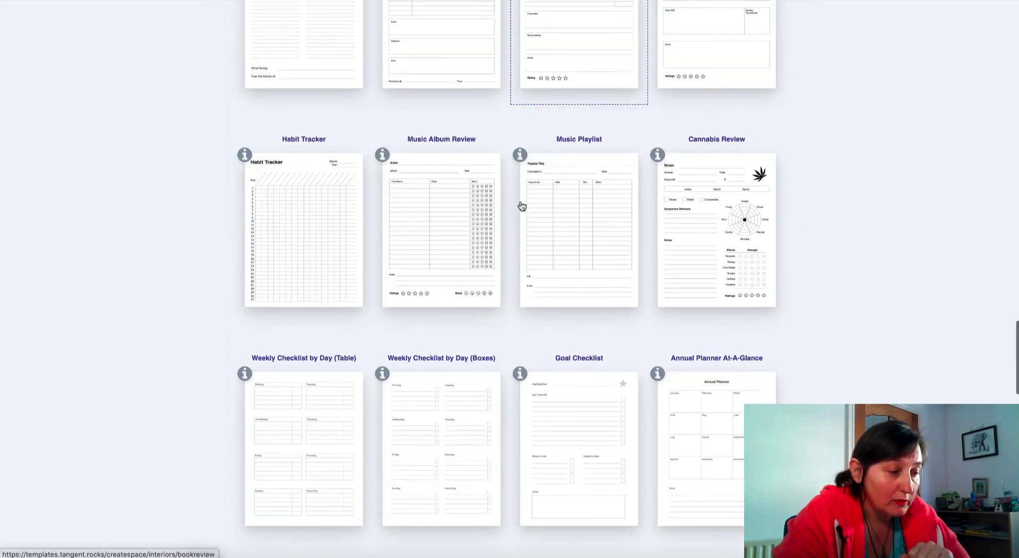
scroll(521, 207, "down", 8)
scroll(522, 207, "down", 8)
scroll(522, 207, "down", 1)
scroll(522, 207, "down", 5)
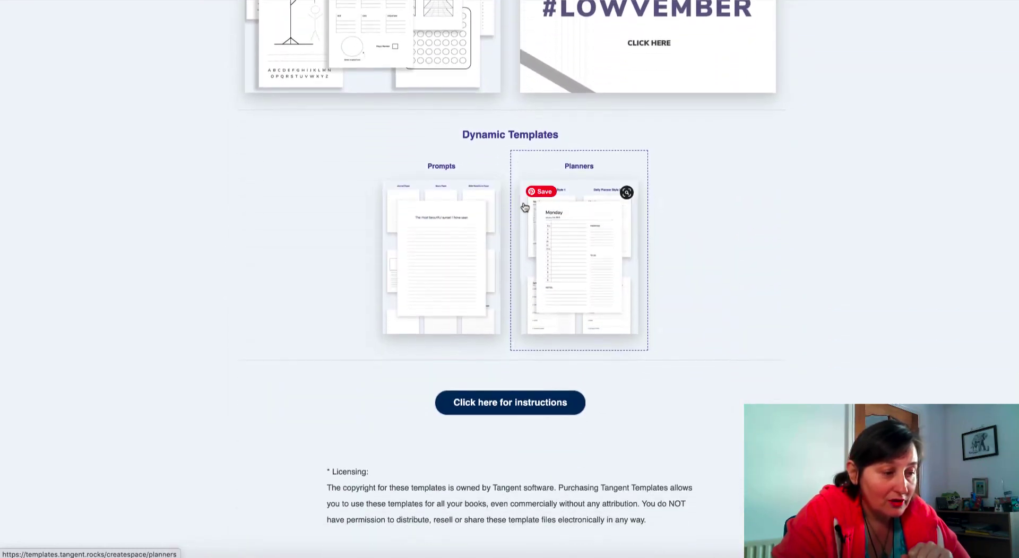
Open the Planners card to show daily, weekly, monthly and yearly planner styles.
scroll(574, 216, "down", 2)
left_click(573, 216)
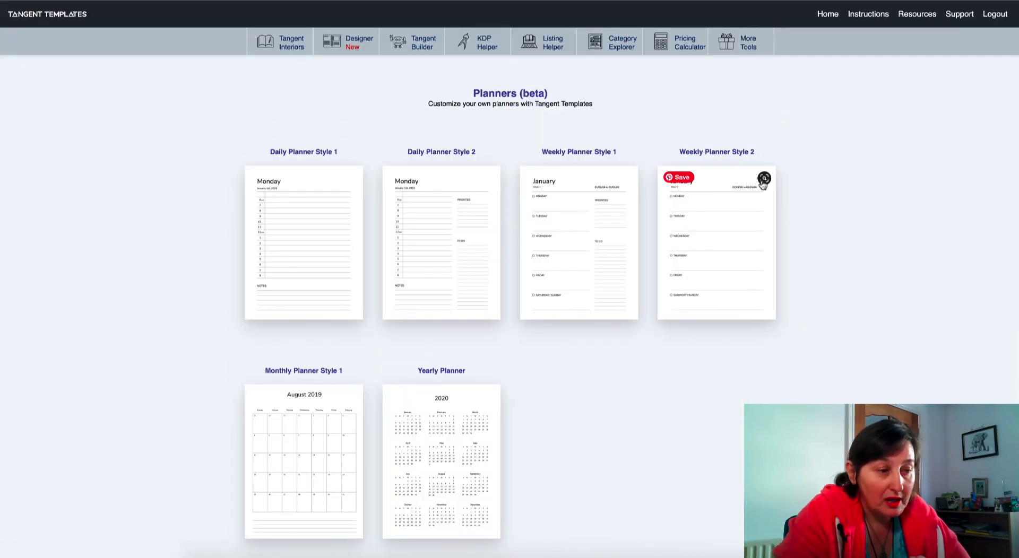